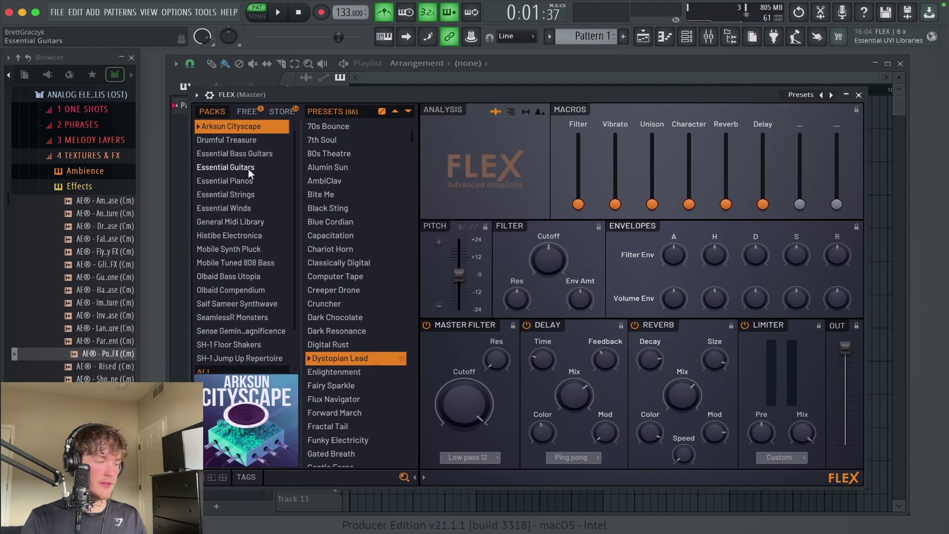
Load the Ace Nylon MK I preset from the Essential Guitars pack, close the FLEX window and show the channel's piano roll.
click(248, 168)
click(357, 141)
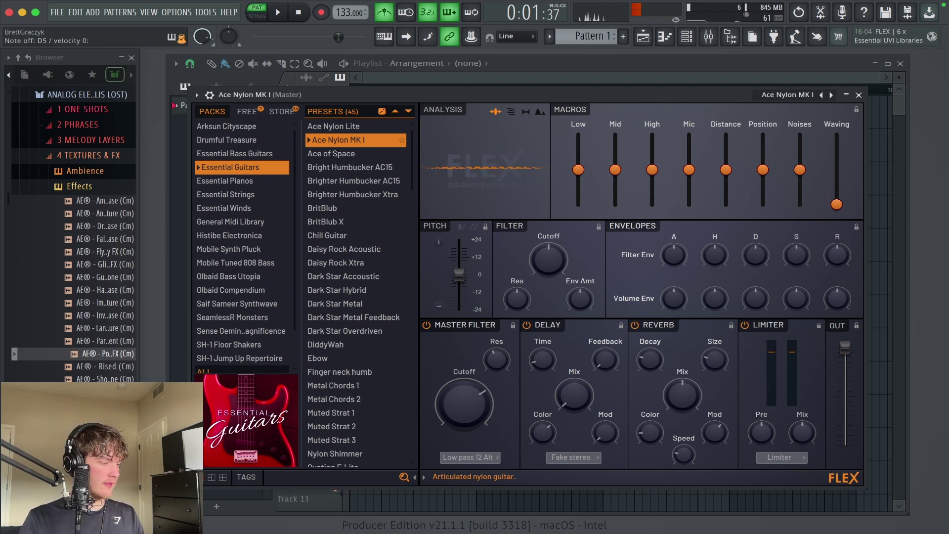
click(859, 94)
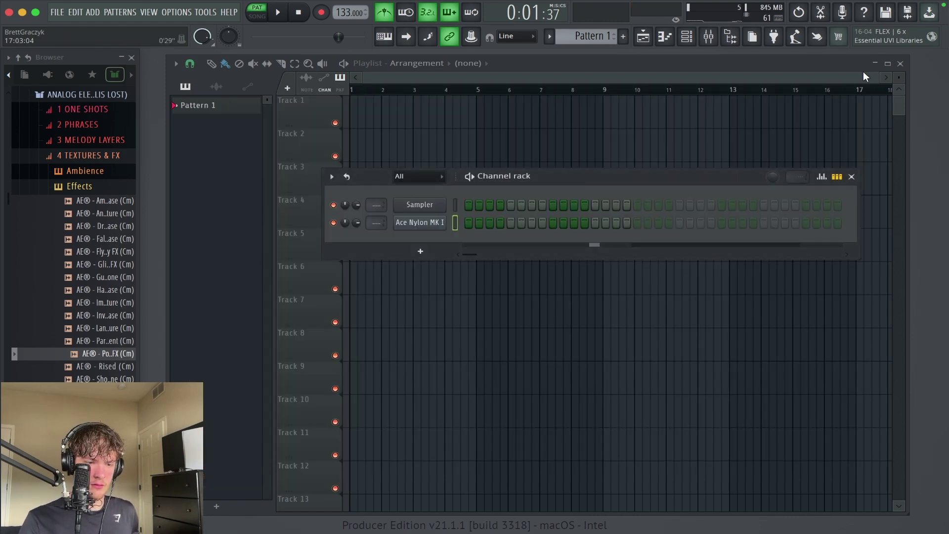
key(F7)
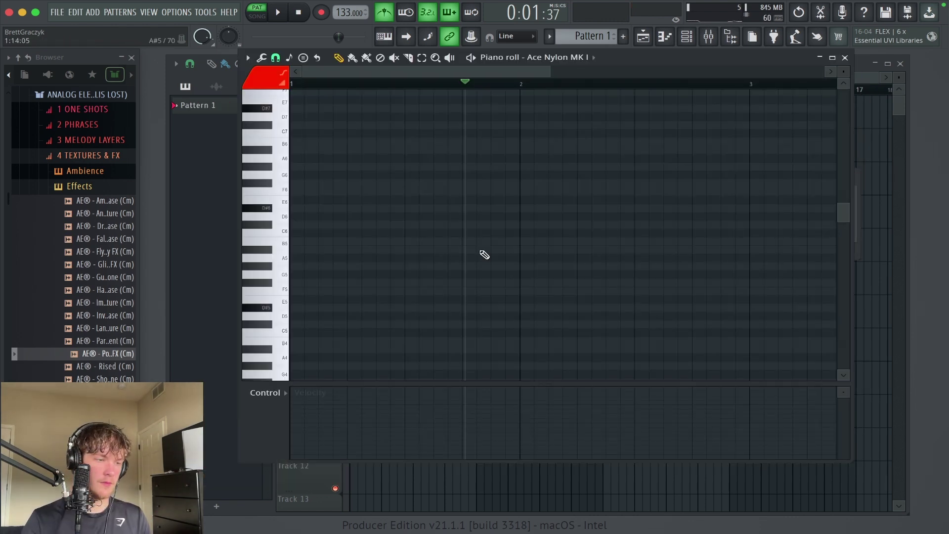
Draw three consecutive one-beat D#5 notes from the start of bar 1 and play them back.
drag(592, 286, 353, 154)
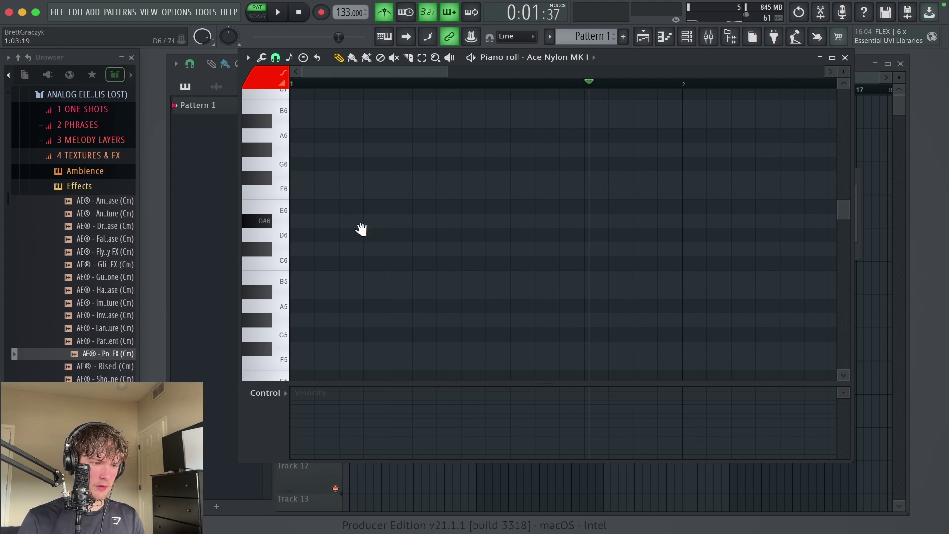
drag(361, 229, 413, 173)
drag(395, 332, 291, 336)
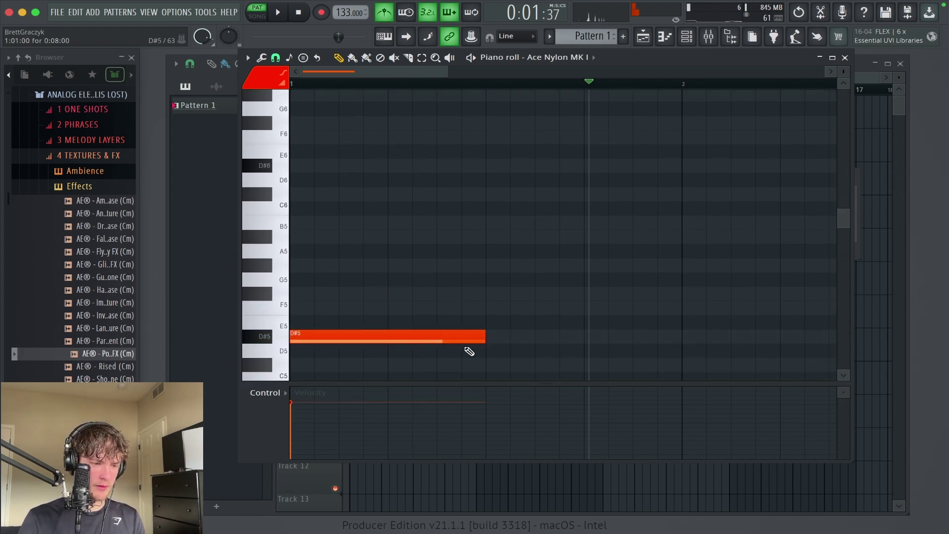
drag(482, 334, 368, 351)
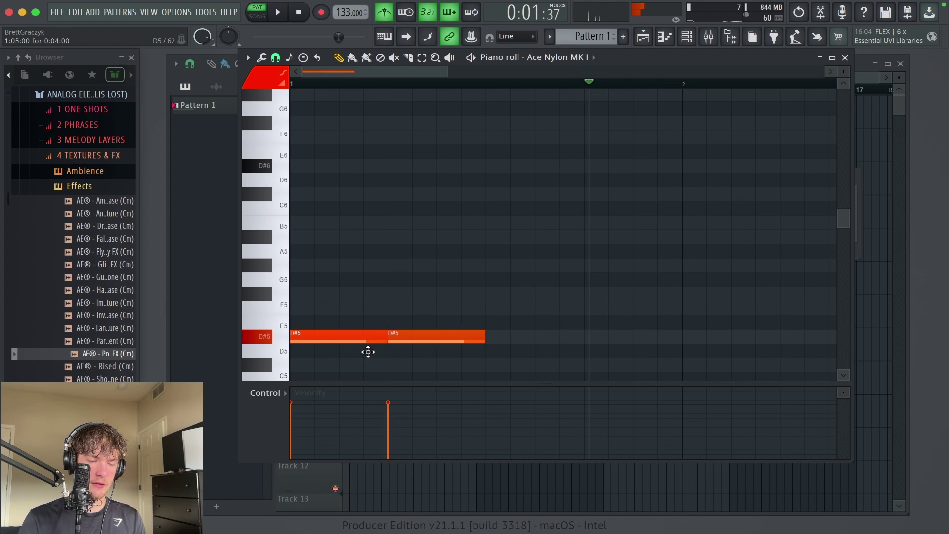
drag(543, 336, 499, 334)
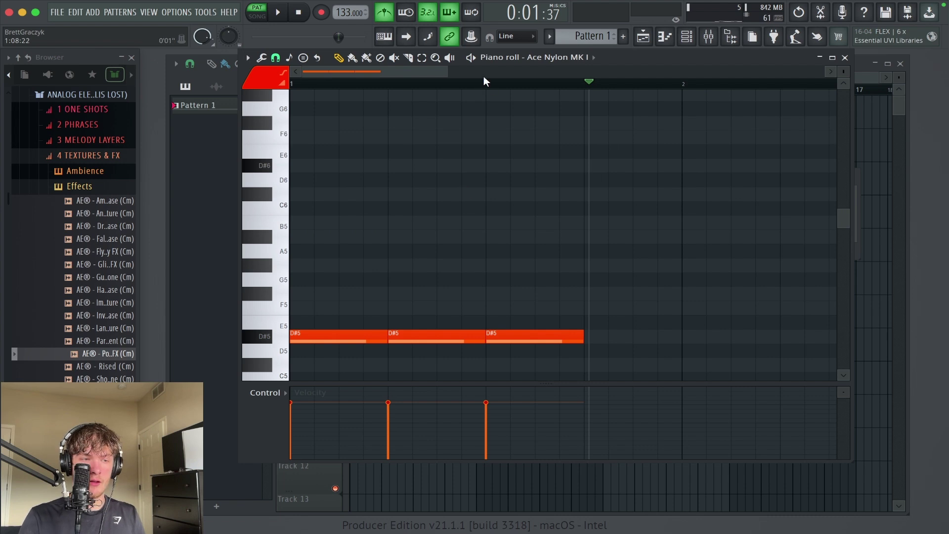
key(space)
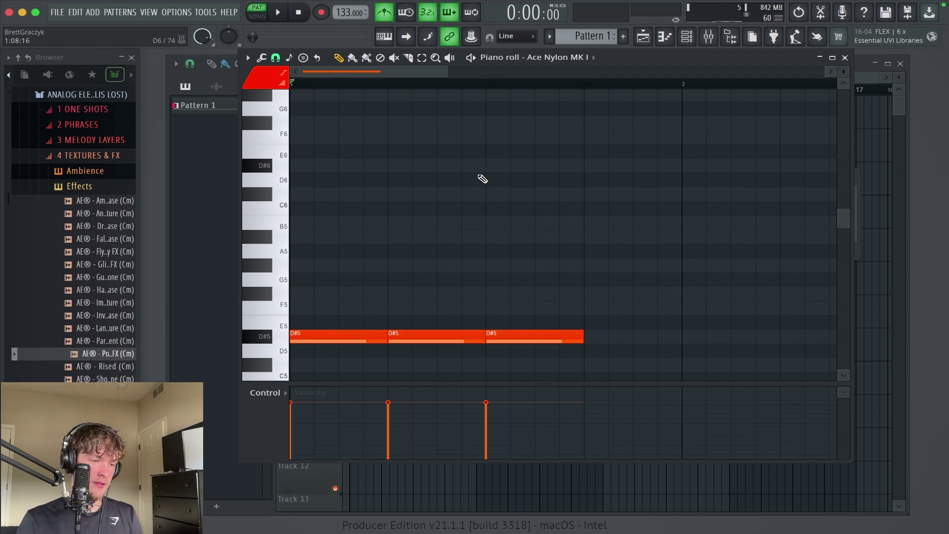
key(space)
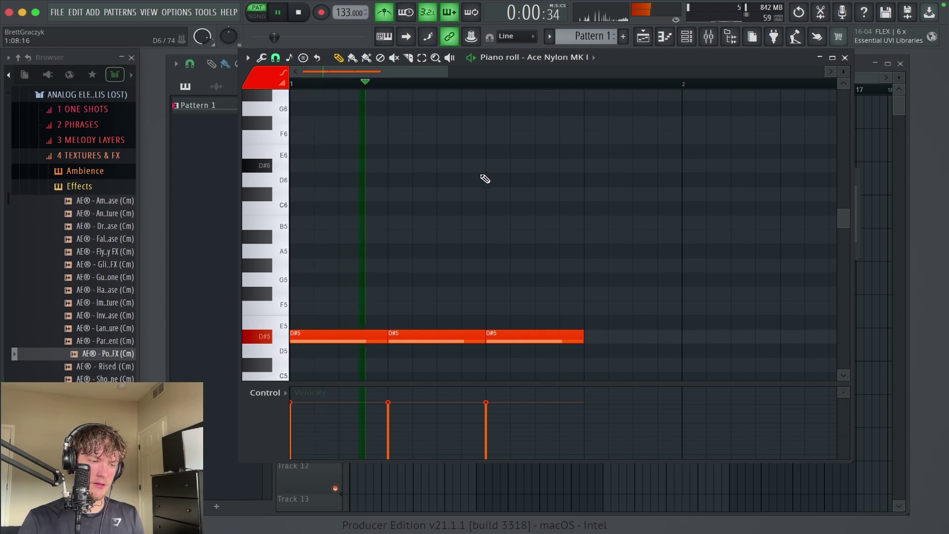
key(space)
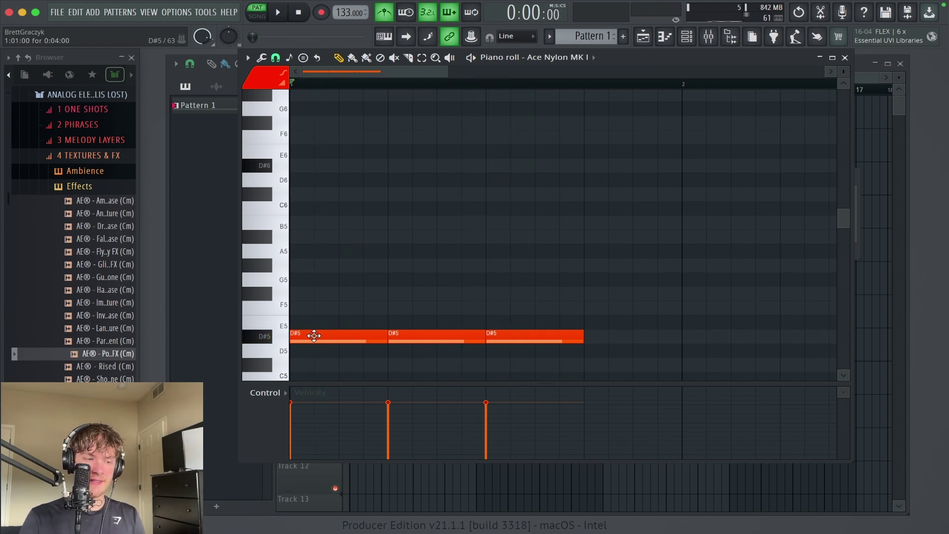
Shift the three D#5 notes half a beat later and audition the offset rhythm.
drag(314, 335, 339, 336)
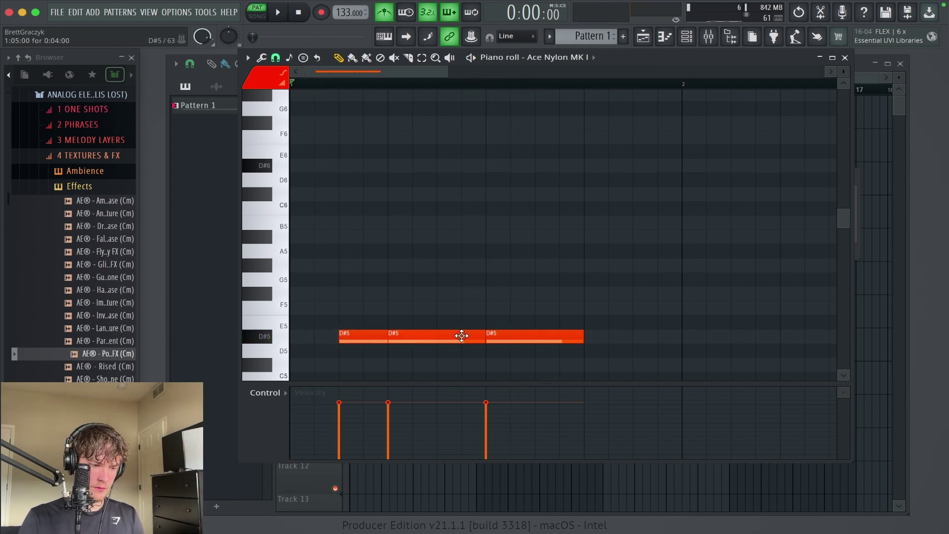
drag(461, 335, 482, 333)
drag(553, 337, 611, 334)
key(space)
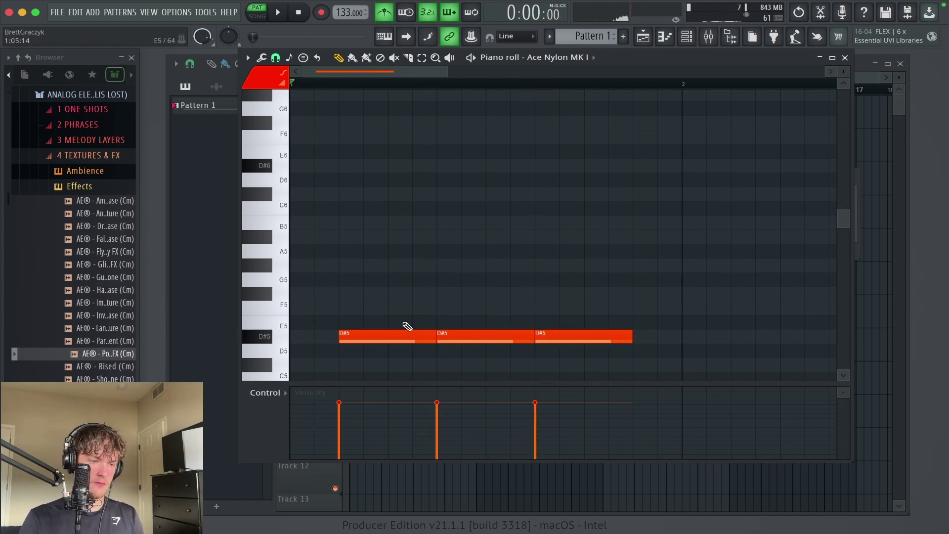
Place a D#5 note at the start of bar 1, delete the other D#5 notes, and lengthen it to the full bar.
click(302, 336)
right_click(353, 336)
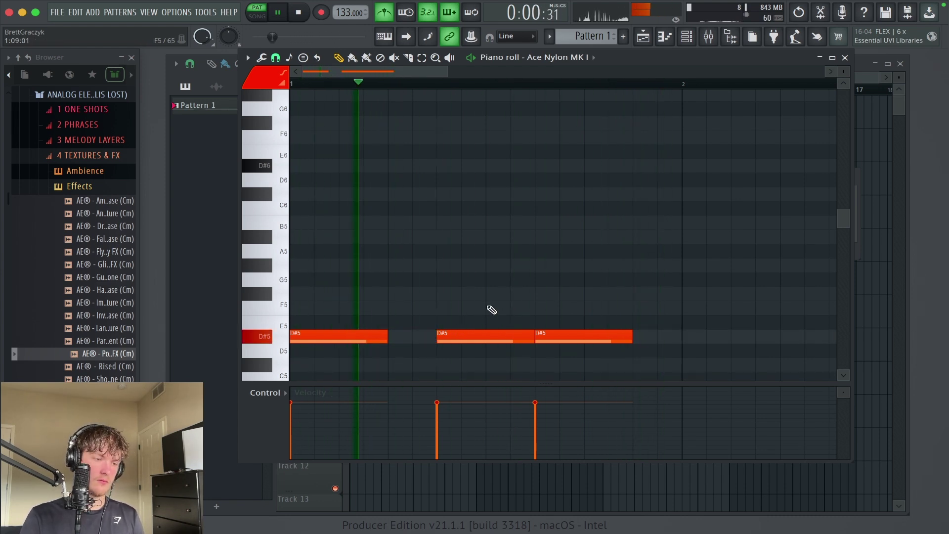
key(space)
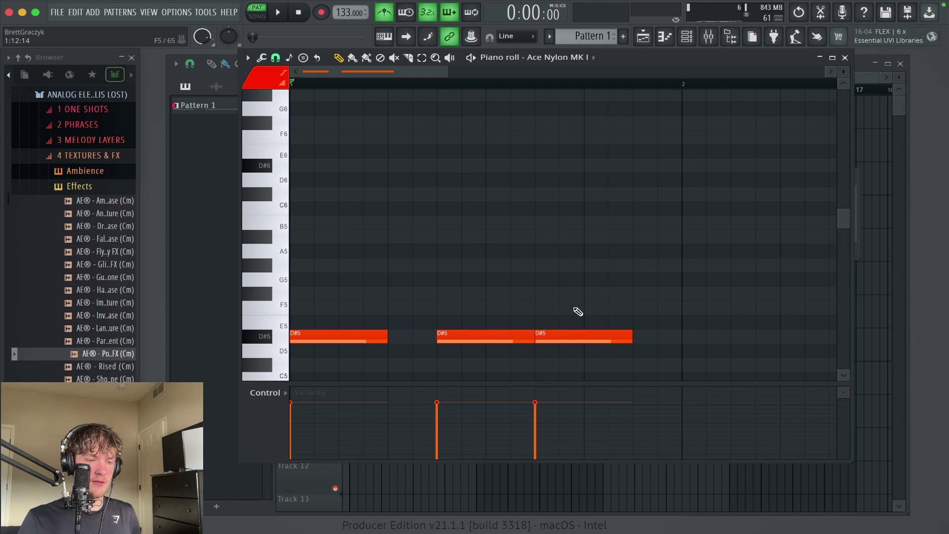
right_click(554, 336)
right_click(524, 338)
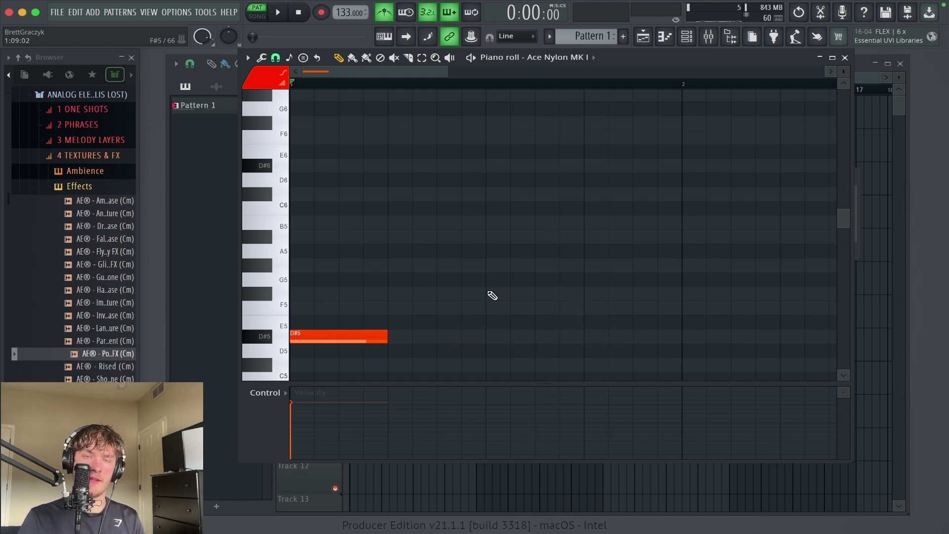
scroll(489, 293, up, 1)
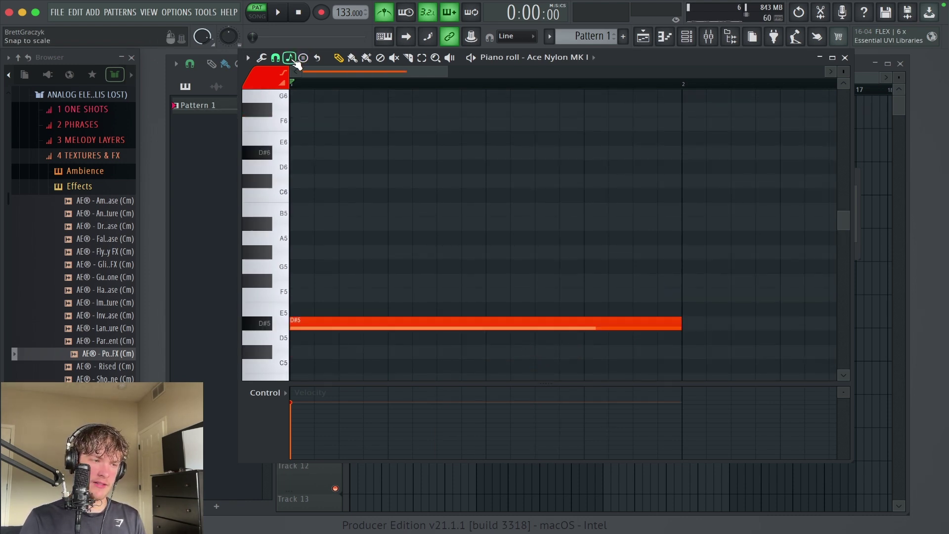
Check which root note and scale are selected for the piano roll's scale highlighting.
click(294, 59)
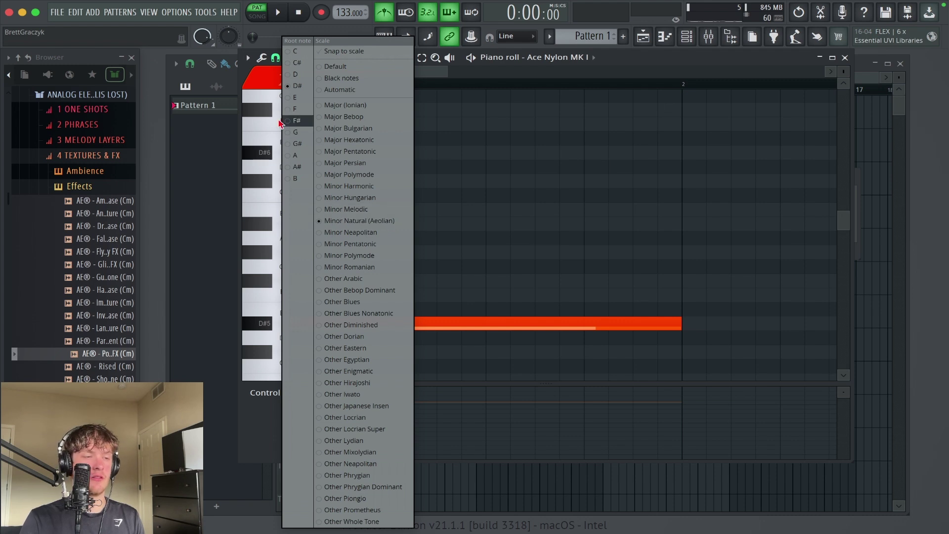
click(421, 233)
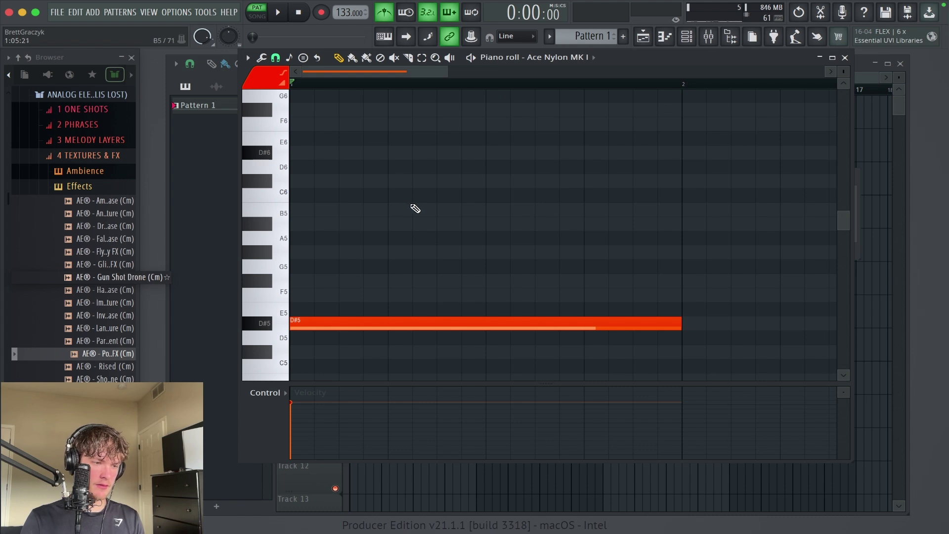
Add a two-beat B5 note starting on the second beat of bar 1 and audition it.
key(space)
click(389, 207)
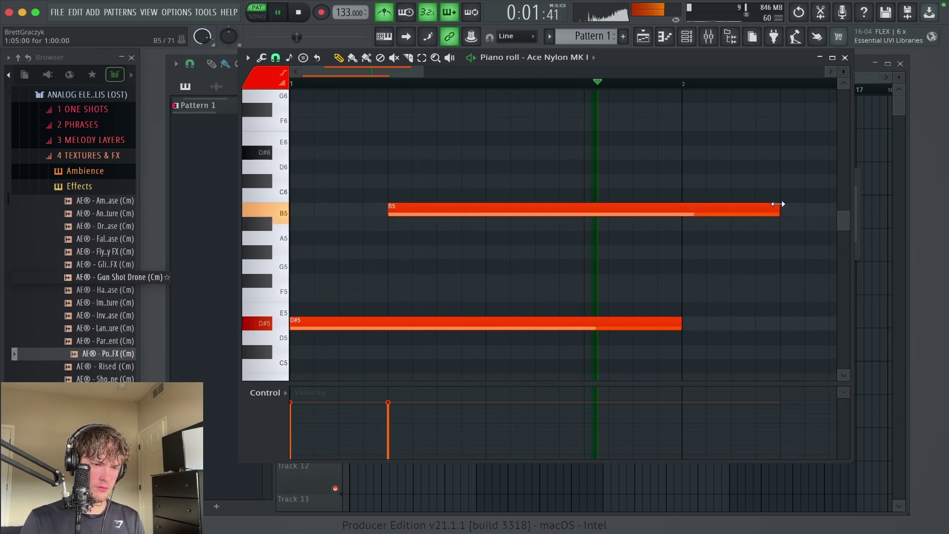
drag(779, 207, 592, 220)
key(space)
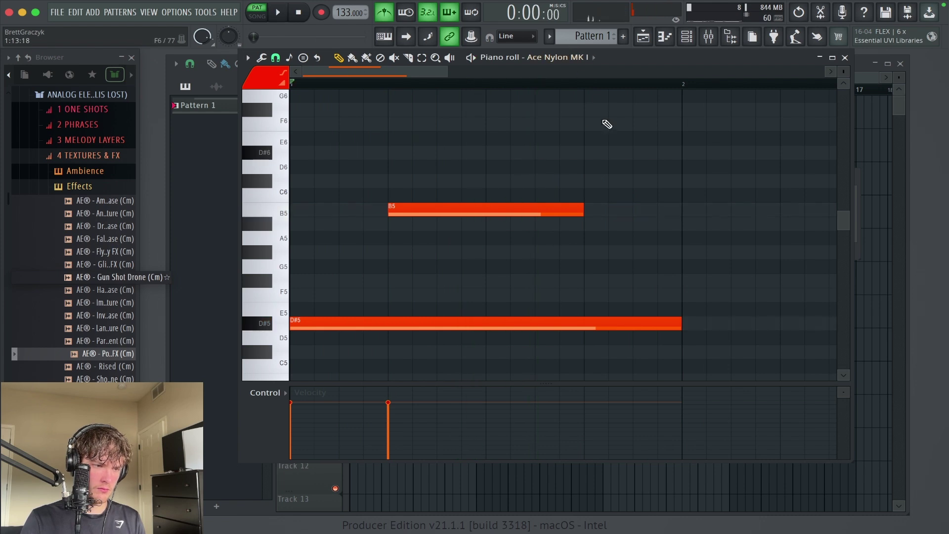
Add half-beat F#6 and F6 notes one after the other to fill the fourth beat of bar 1.
scroll(592, 127, up, 1)
click(605, 119)
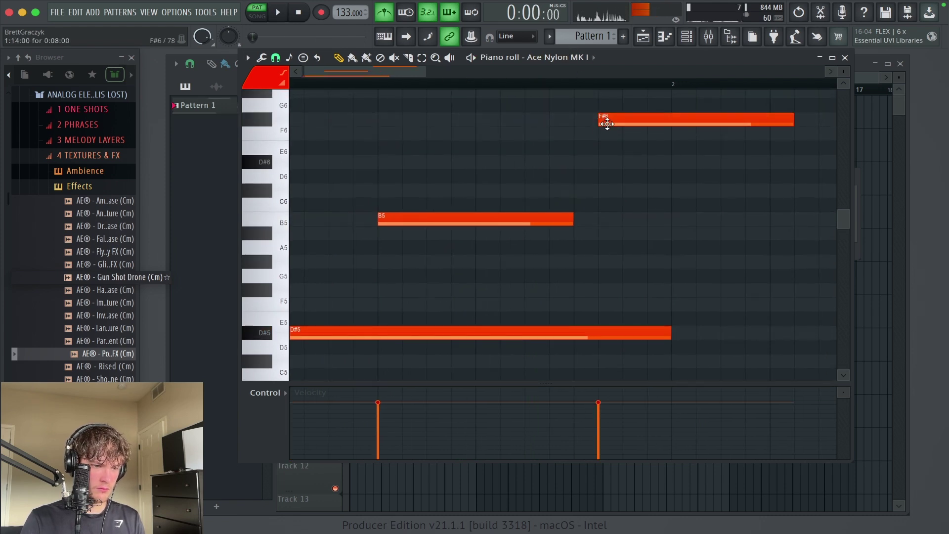
click(620, 133)
key(space)
drag(635, 98, 658, 146)
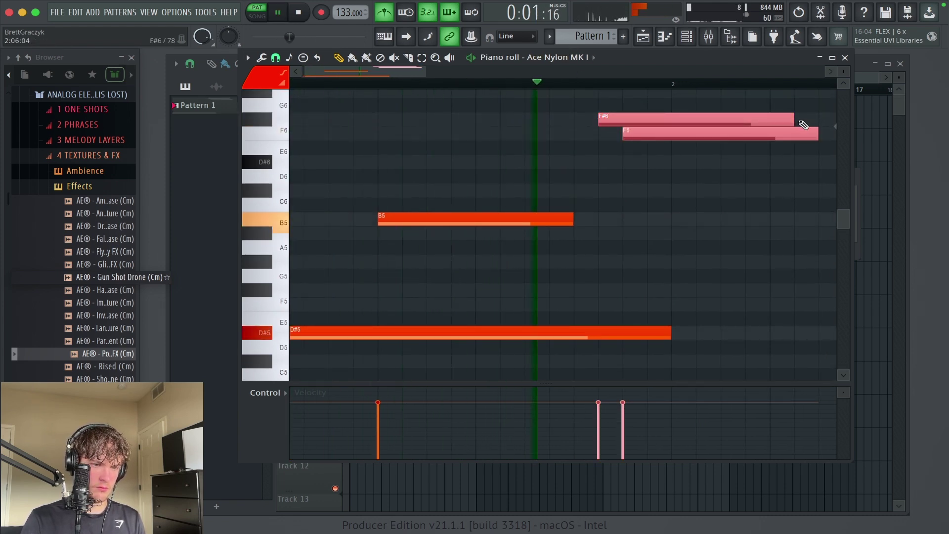
drag(802, 122, 762, 164)
right_click(771, 123)
key(space)
drag(813, 135, 677, 138)
key(space)
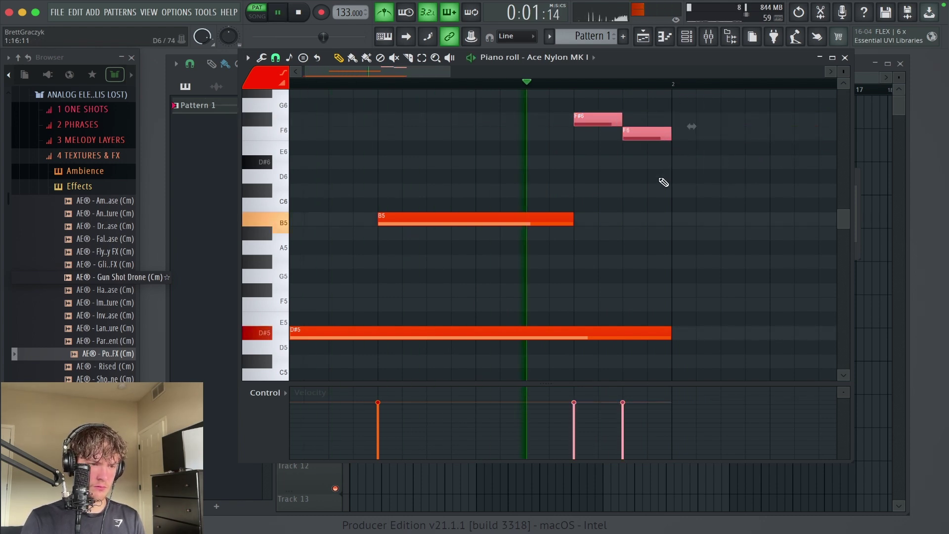
click(604, 221)
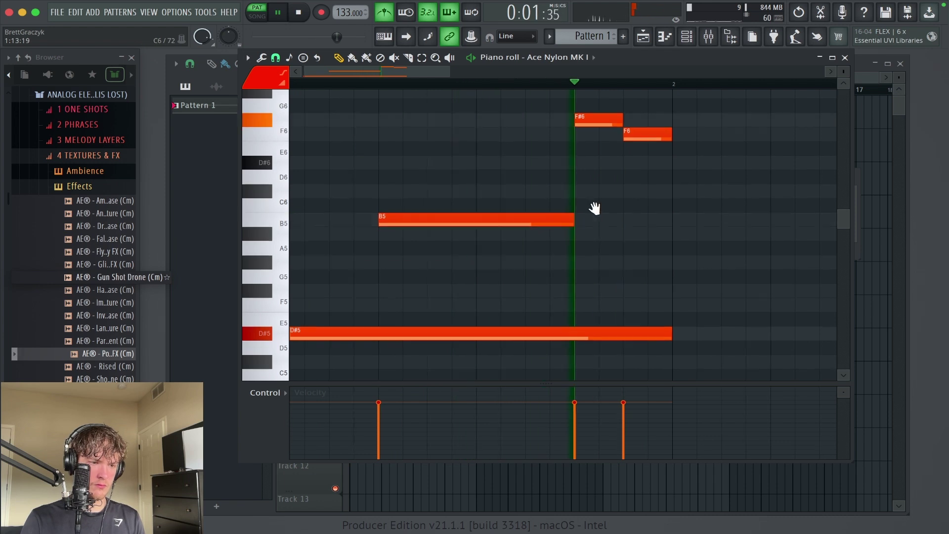
Try short high notes such as A#6, E6 and D6 at the start of bar 1 during playback, and remove them.
scroll(593, 205, up, 2)
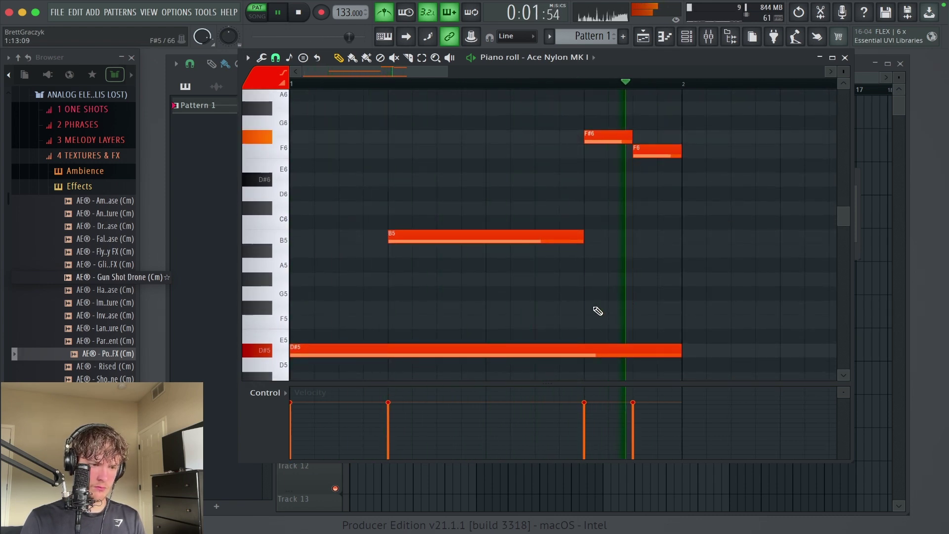
scroll(593, 297, up, 5)
click(301, 143)
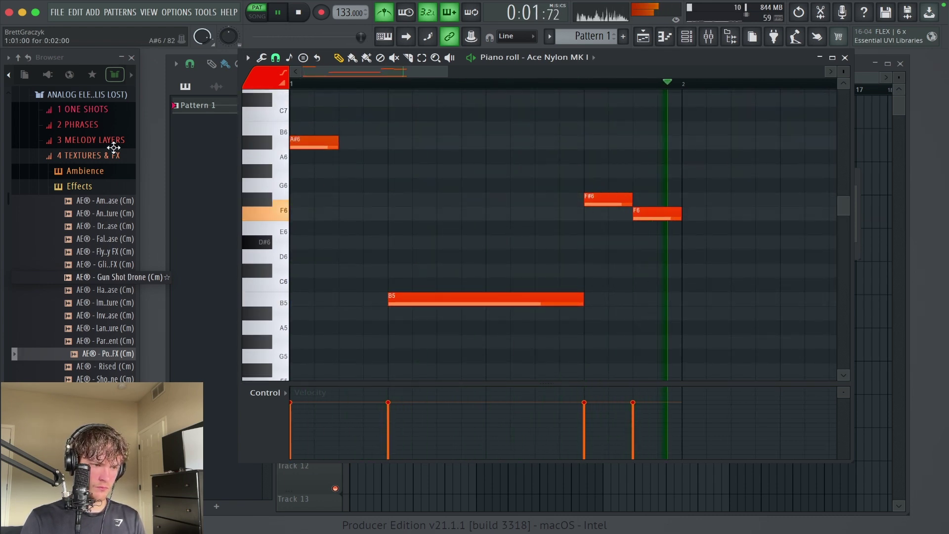
mouse_move(330, 142)
mouse_down()
mouse_move(330, 252)
mouse_move(299, 228)
mouse_up()
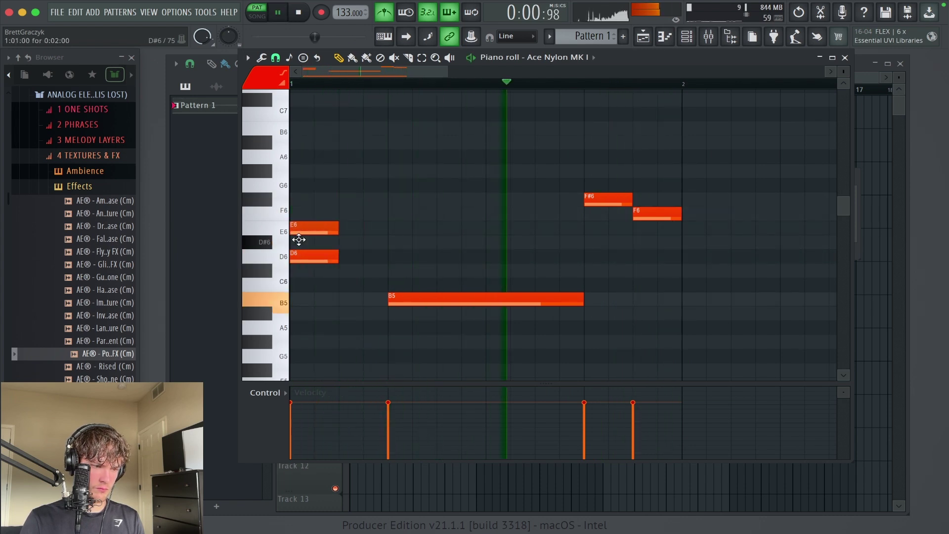
right_click(309, 254)
key(space)
click(318, 214)
right_click(313, 221)
right_click(313, 229)
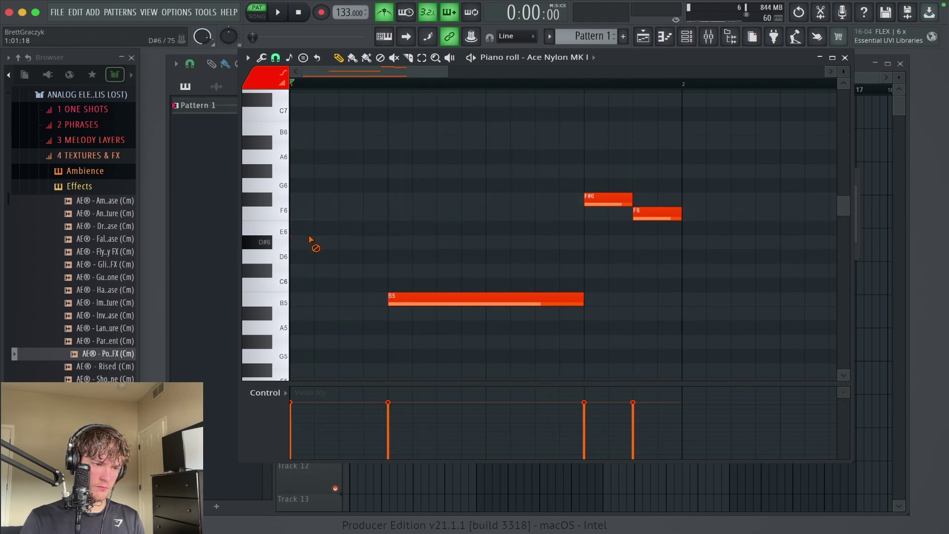
Add a D#6 note at the start of bar 1 and lengthen it to three beats.
click(314, 243)
key(space)
drag(339, 243, 583, 244)
Duplicate all the notes of bar 1 into bar 2 and clear the selection.
scroll(585, 215, up, 3)
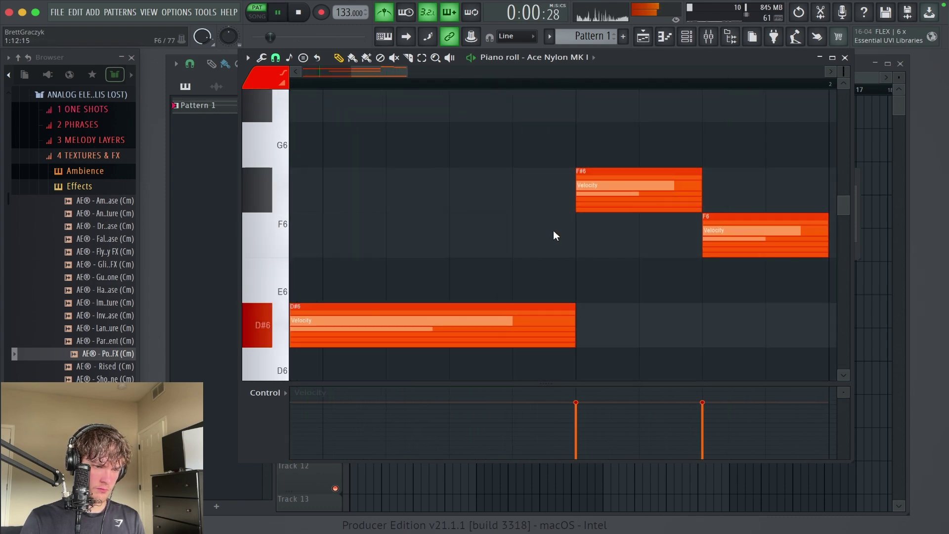
scroll(553, 230, down, 4)
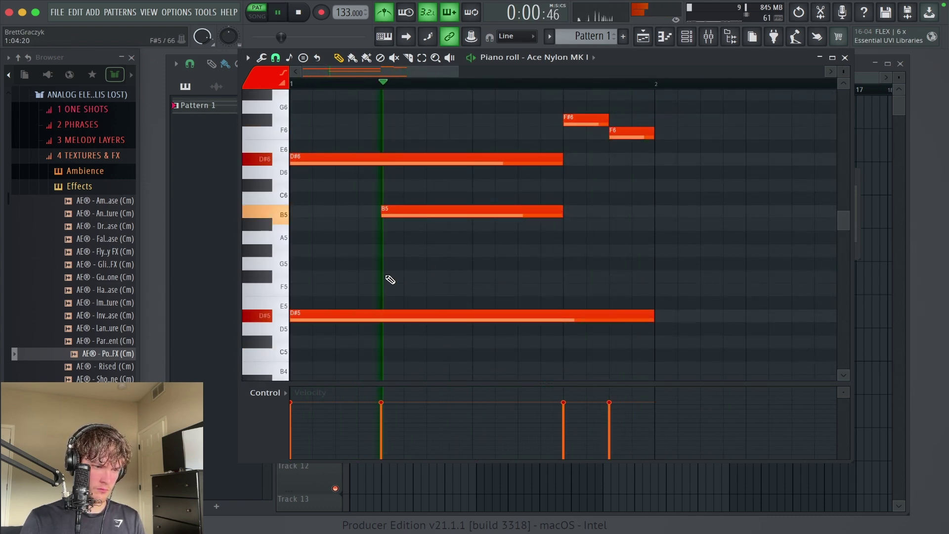
key(ctrl+a)
scroll(669, 277, up, 2)
key(ctrl+b)
scroll(646, 291, down, 3)
scroll(648, 290, up, 1)
scroll(648, 290, down, 2)
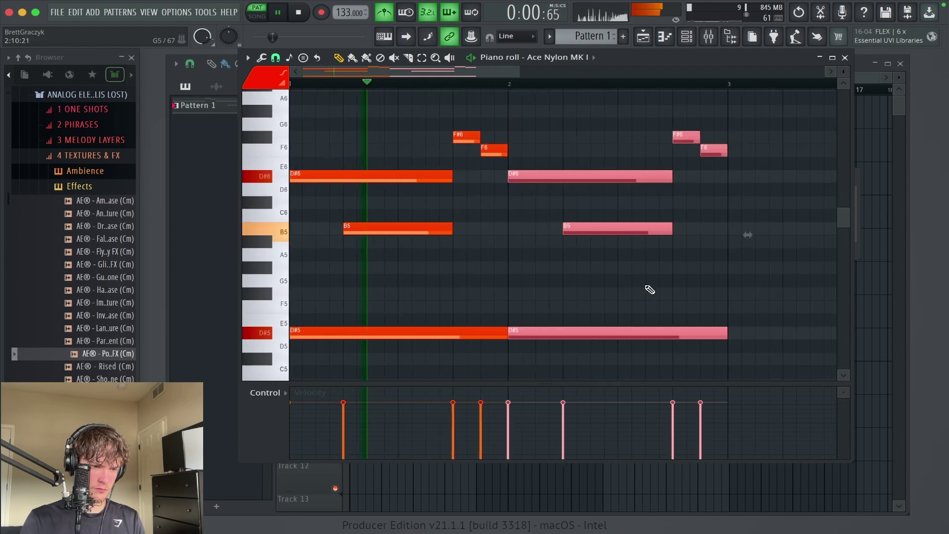
key(ctrl+d)
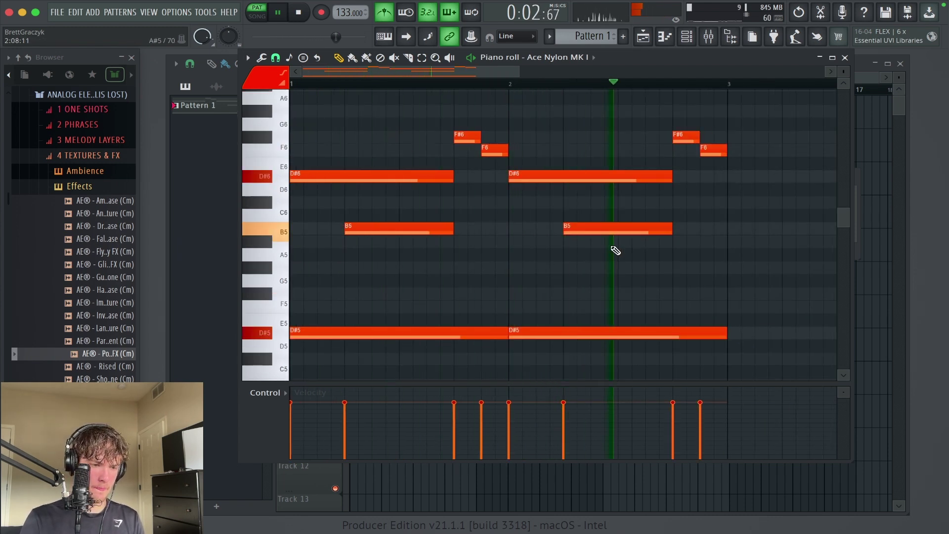
Add a one-beat F#5 note on the third beat of bar 2.
click(546, 292)
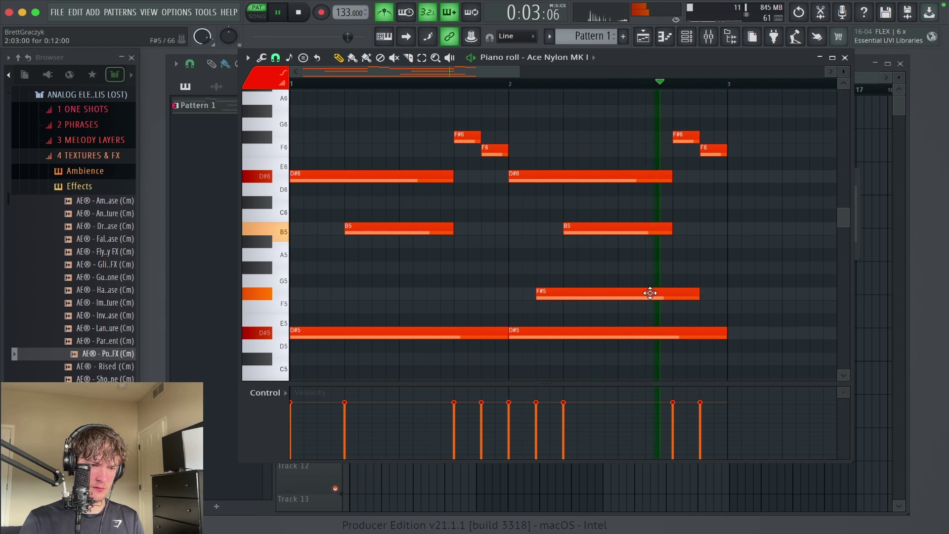
drag(659, 290, 681, 297)
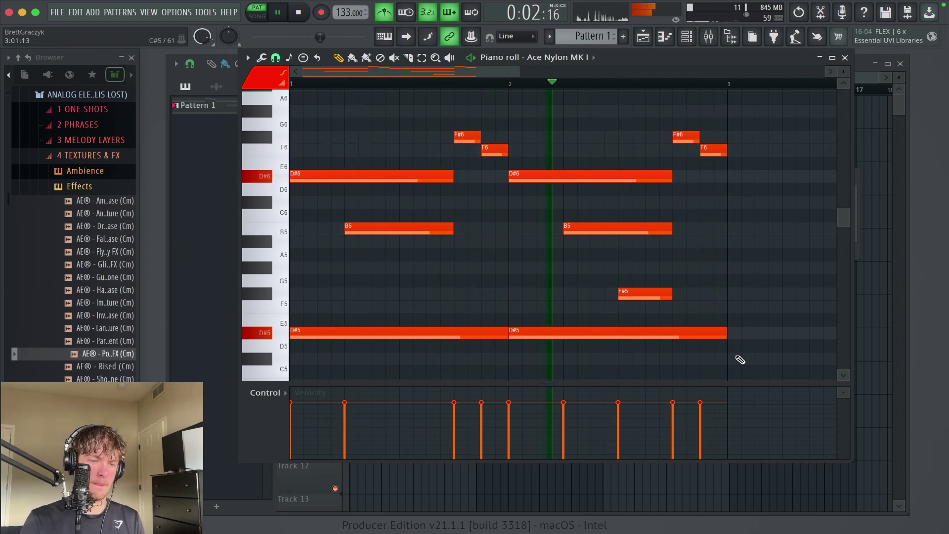
Duplicate the whole two-bar phrase into bars 3 and 4.
key(super+a)
scroll(741, 346, up, 2)
key(super+b)
scroll(555, 148, down, 3)
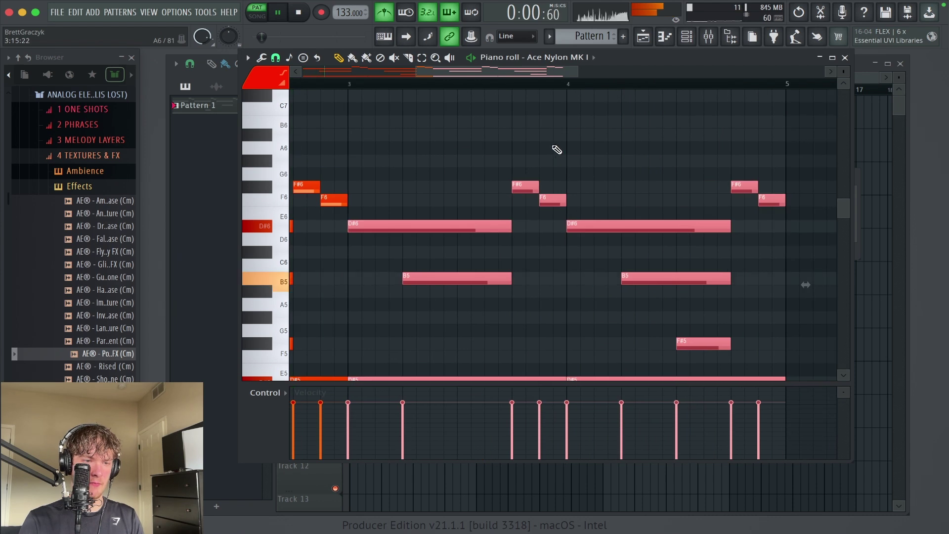
Slice each of the short F#6 and F6 notes at the ends of bars 3 and 4 in half.
scroll(585, 136, down, 2)
click(591, 135)
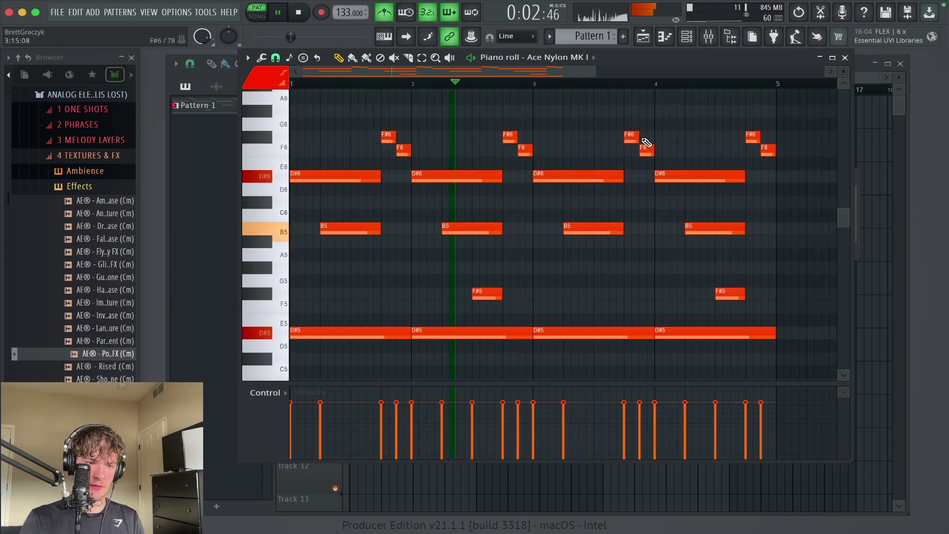
drag(620, 120, 785, 168)
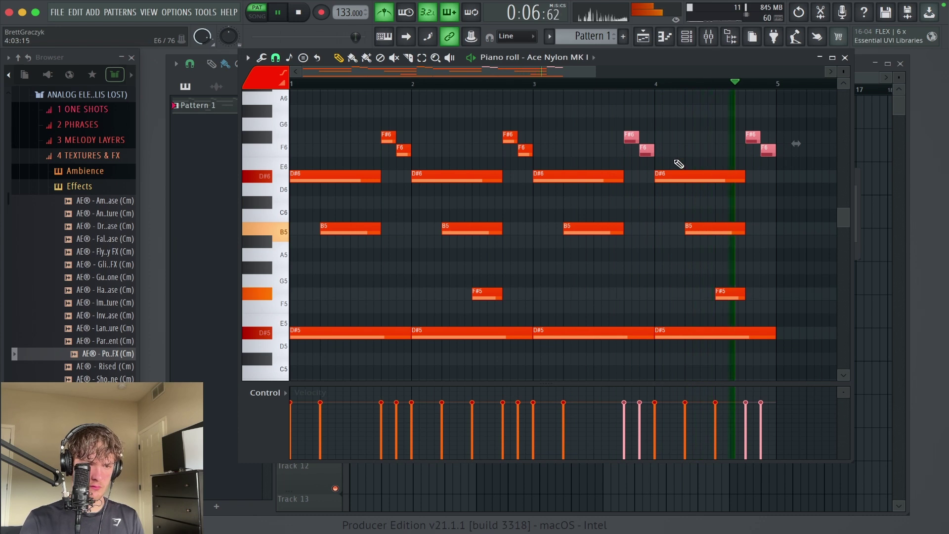
click(783, 168)
scroll(779, 165, up, 4)
key(c)
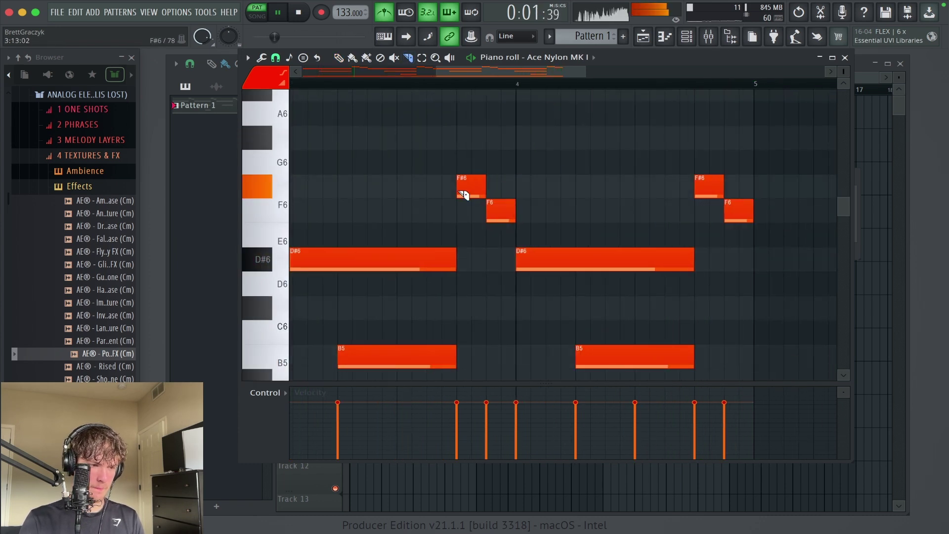
click(505, 211)
click(711, 186)
click(738, 211)
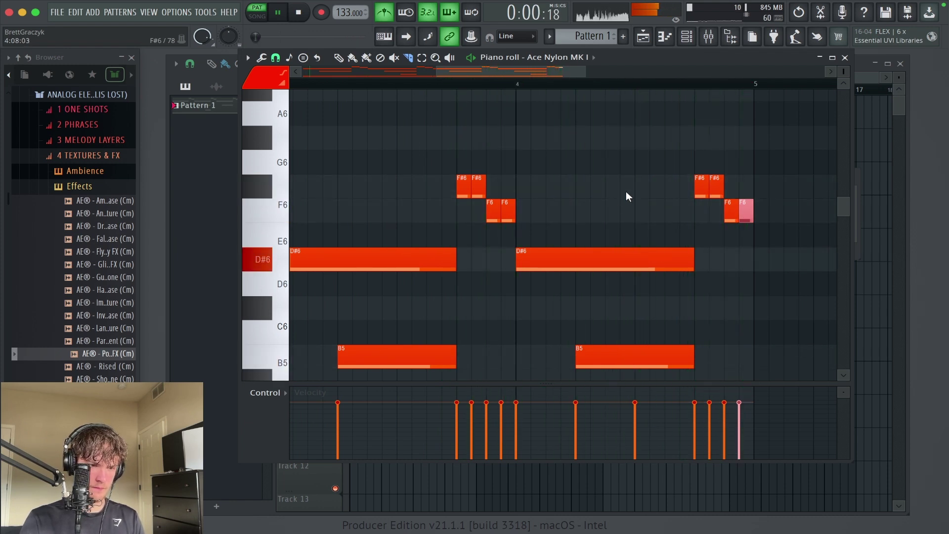
Delete the second half of each sliced F#6 and F6 note in bars 3 and 4.
key(space)
right_click(483, 179)
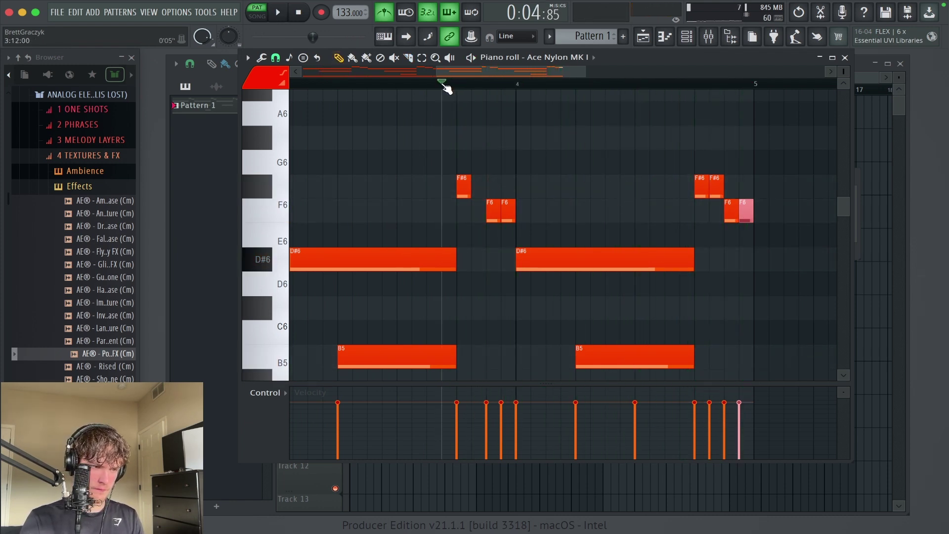
key(space)
right_click(504, 211)
click(455, 84)
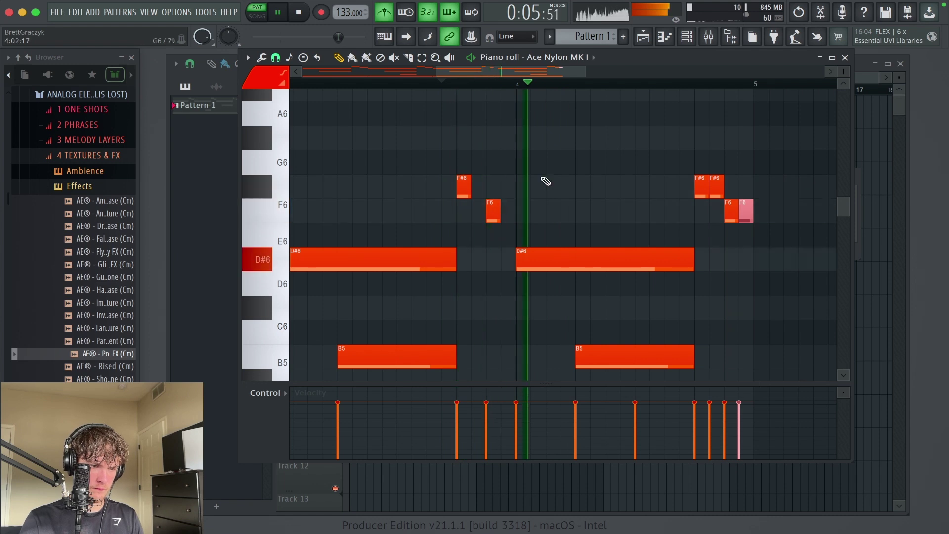
scroll(569, 163, down, 2)
scroll(569, 164, left, 1)
right_click(737, 133)
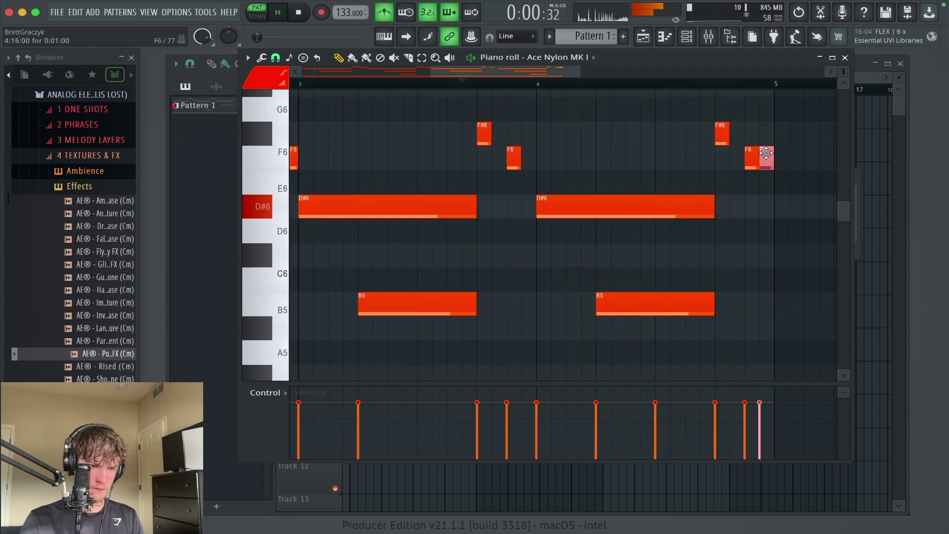
right_click(765, 153)
Enlarge the velocity lane and delete the D#6 note in bar 1.
scroll(600, 98, down, 3)
scroll(599, 97, right, 1)
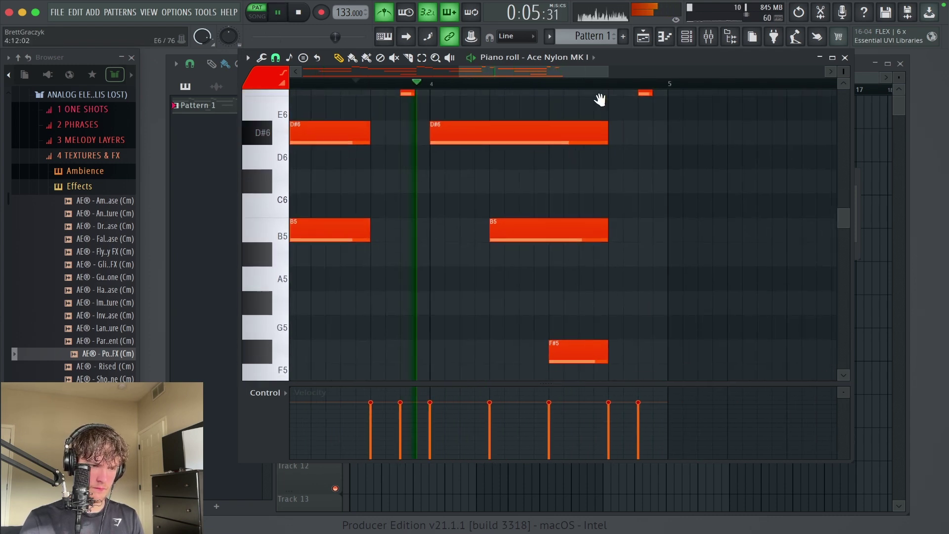
ctrl+right_click(652, 203)
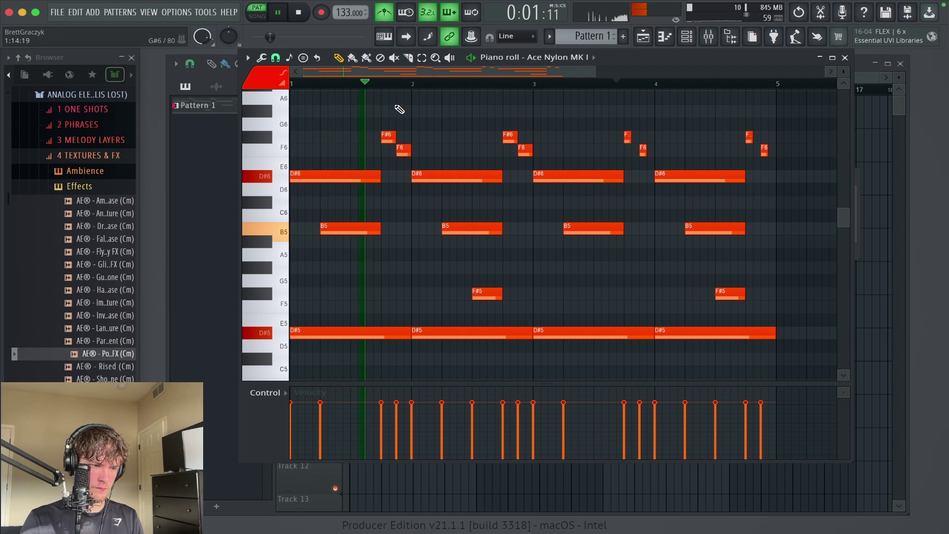
key(space)
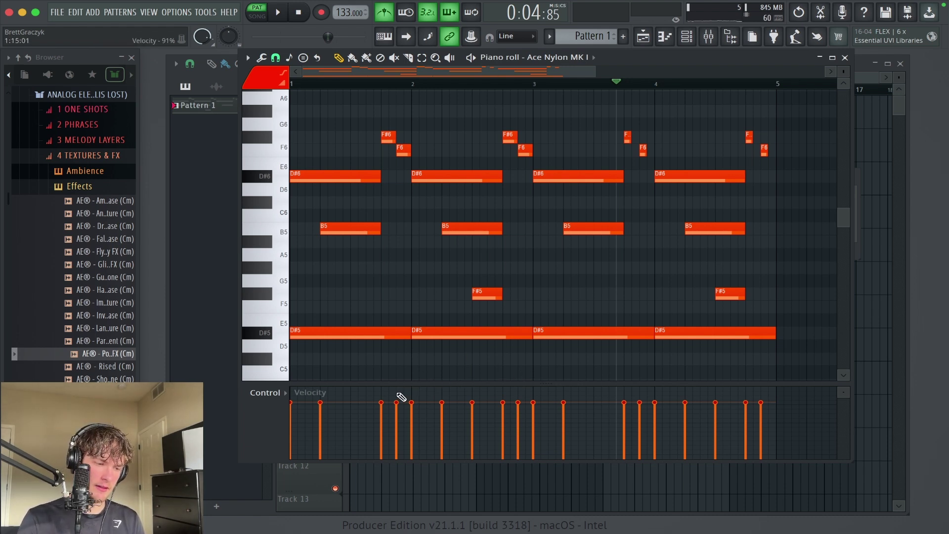
drag(399, 385, 401, 369)
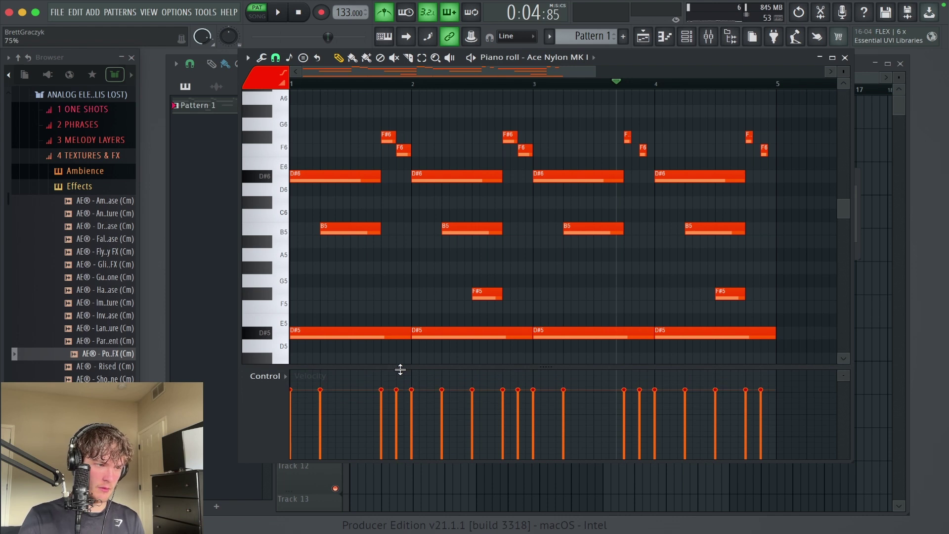
right_click(323, 178)
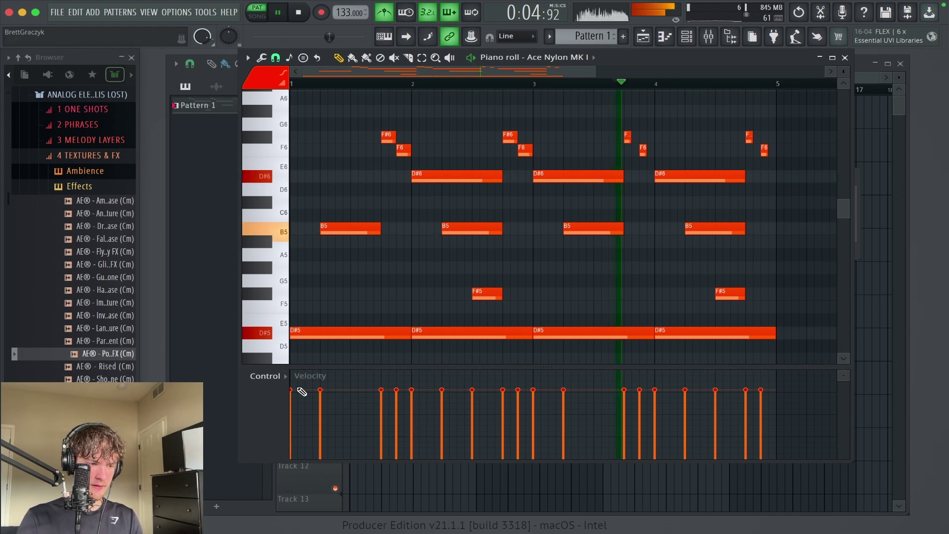
Try higher and lower velocities on the D#5 note in bar 1.
click(321, 83)
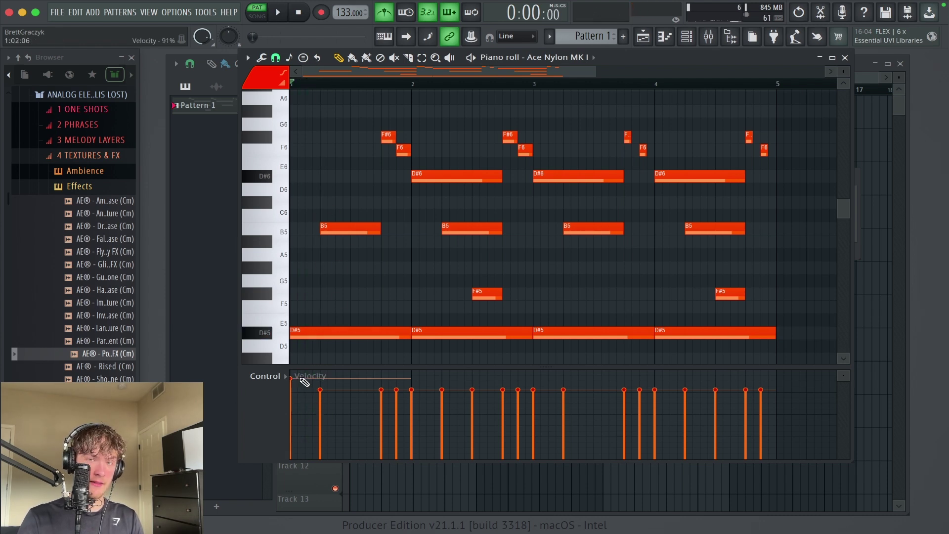
mouse_move(305, 381)
mouse_down()
mouse_move(299, 392)
mouse_move(297, 374)
mouse_move(302, 395)
mouse_up()
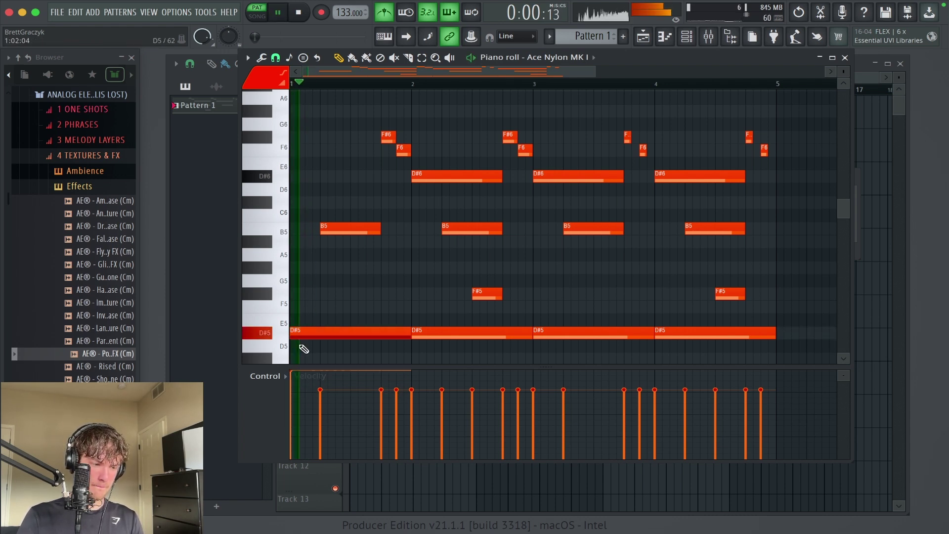
drag(296, 391, 298, 397)
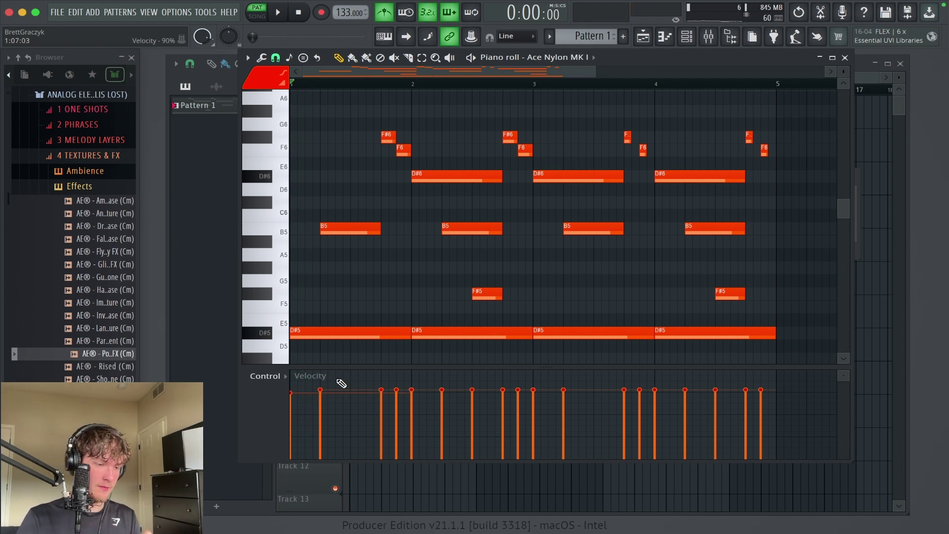
Shift the D#6 notes in bars 2, 3 and 4 half a beat later and raise their velocities.
drag(437, 176, 452, 177)
click(428, 379)
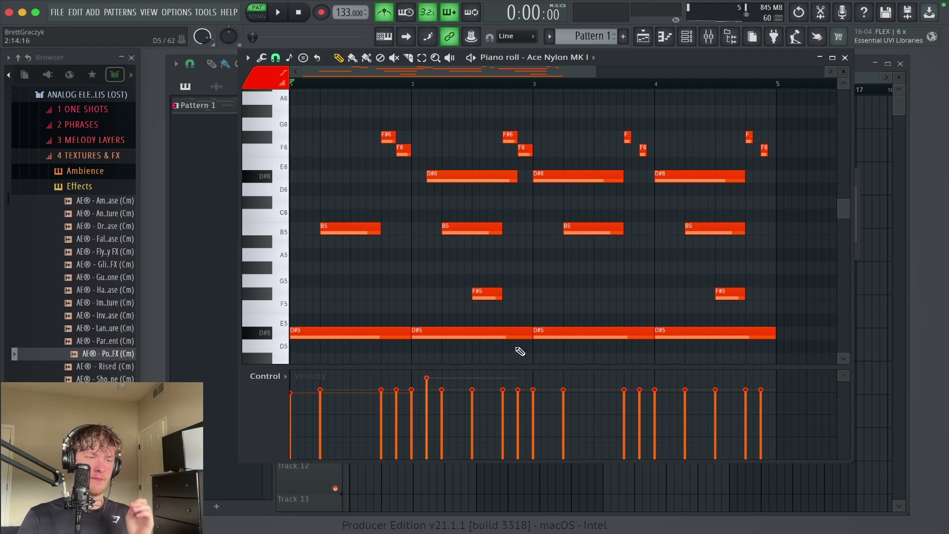
drag(574, 182, 582, 177)
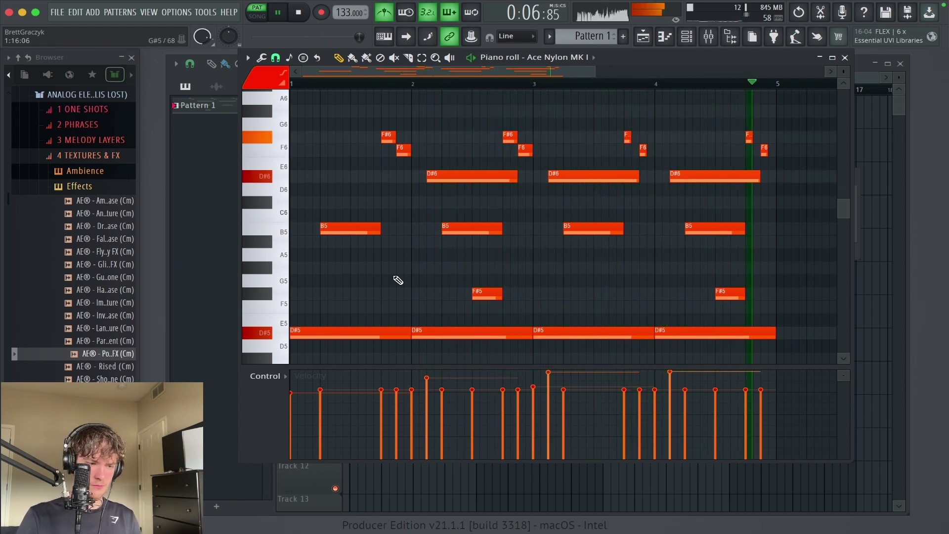
click(548, 374)
drag(549, 374, 548, 367)
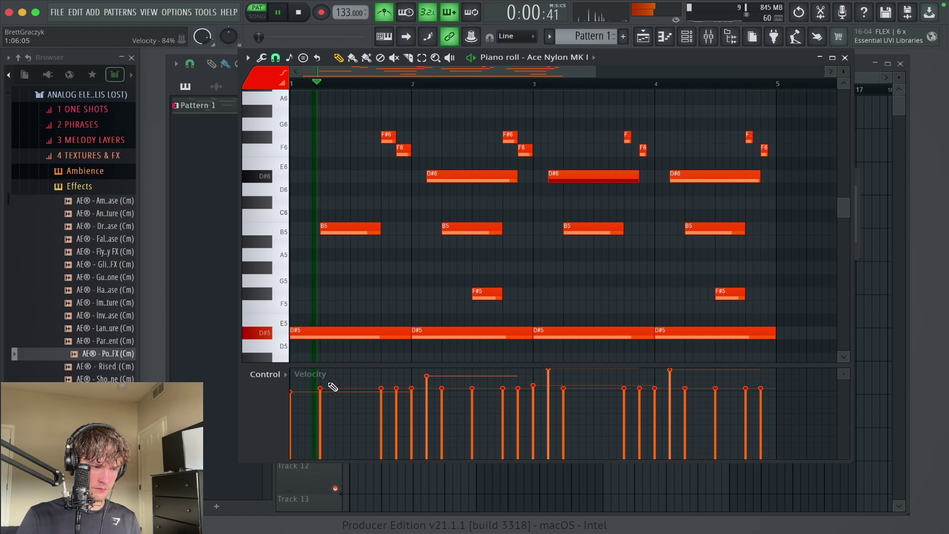
Raise the velocities of the four long D#5 notes in bars 1 to 4 to the maximum.
drag(303, 378, 291, 319)
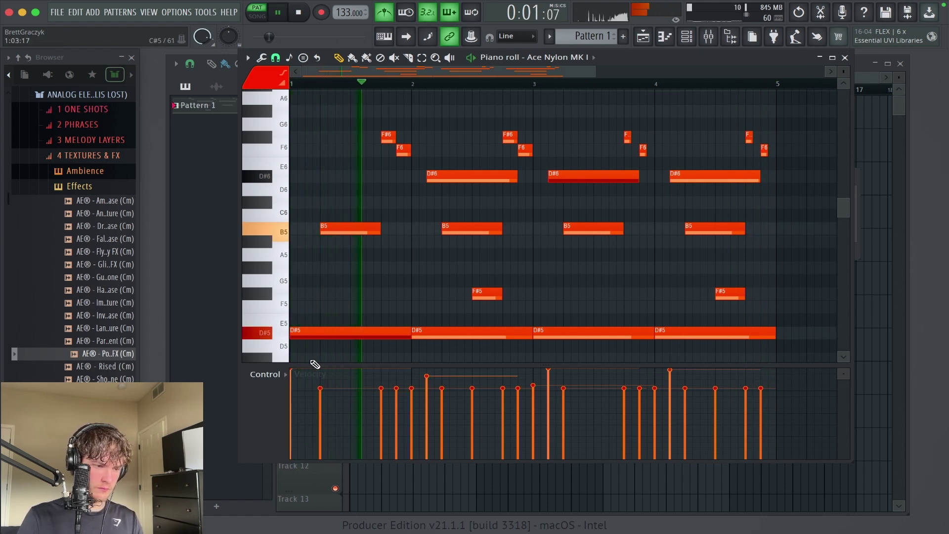
key(space)
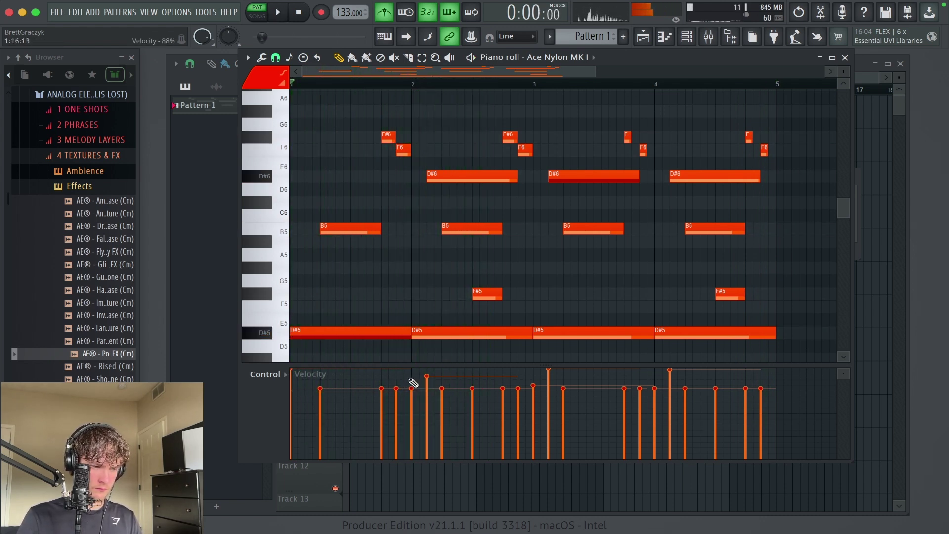
drag(413, 383, 413, 370)
key(space)
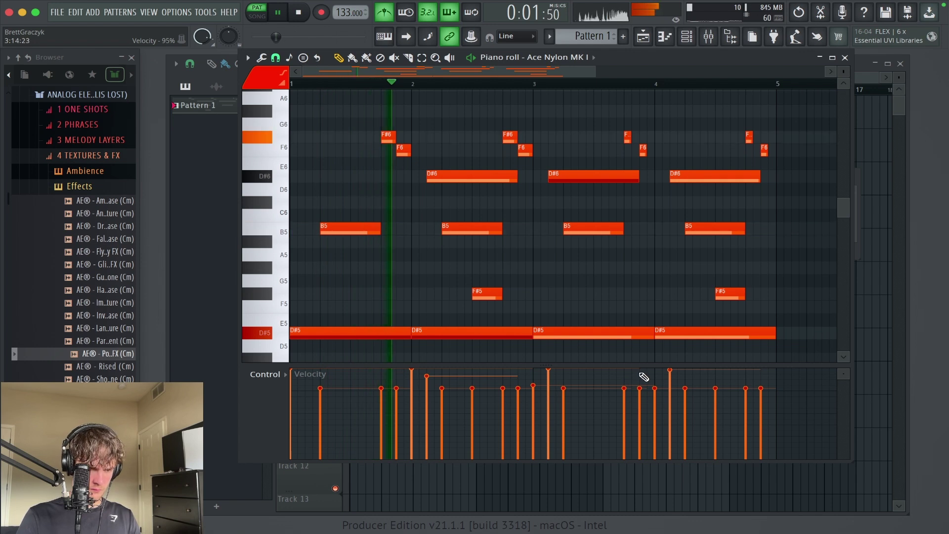
drag(533, 385, 534, 369)
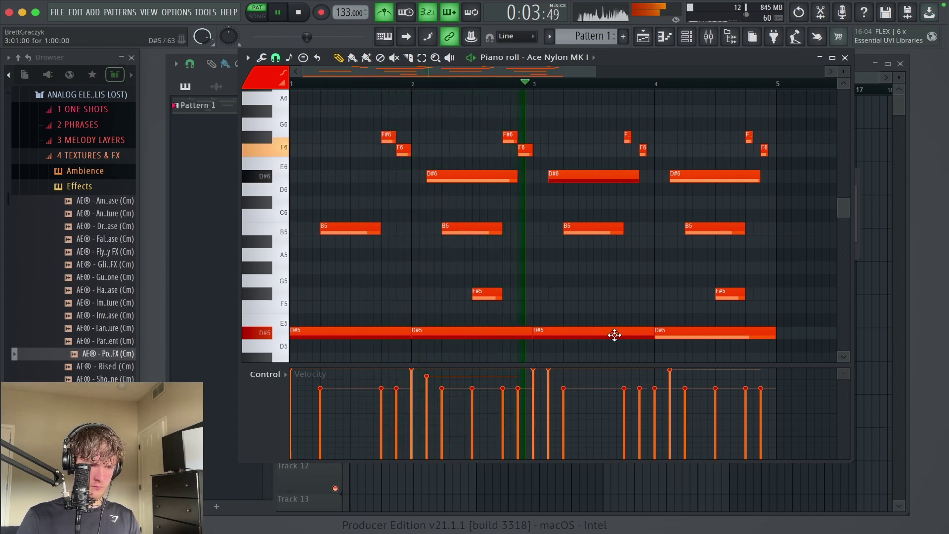
drag(652, 384, 655, 372)
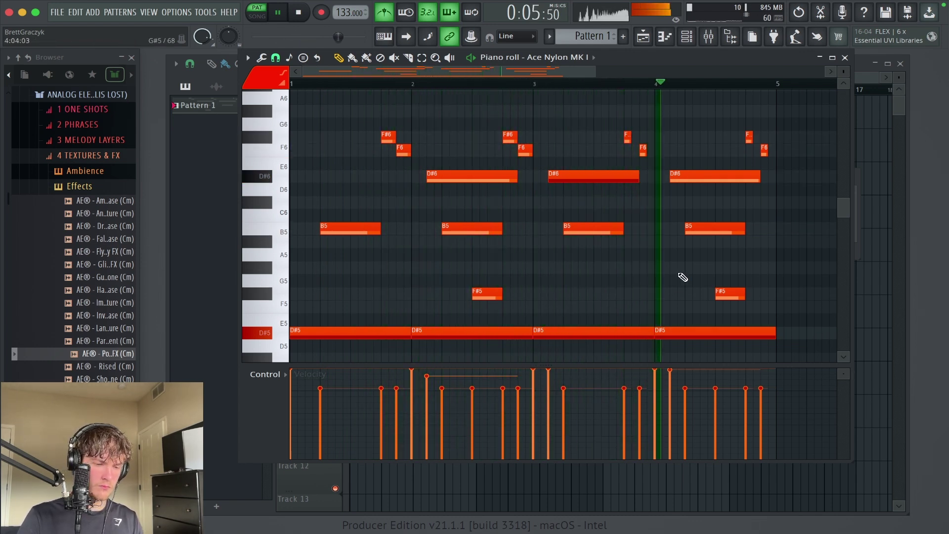
Turn off the metronome and duplicate the whole four-bar phrase into bars 5 to 8.
scroll(822, 197, down, 3)
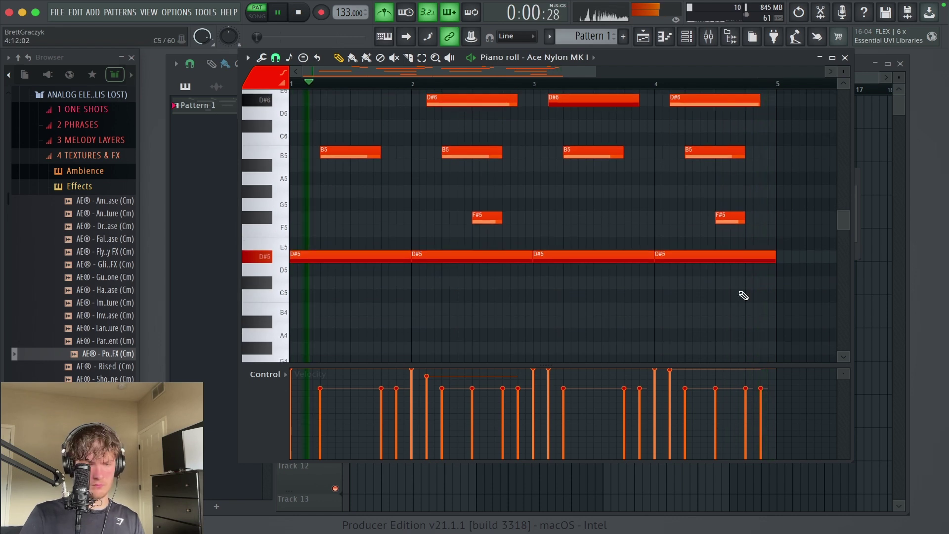
scroll(744, 295, up, 3)
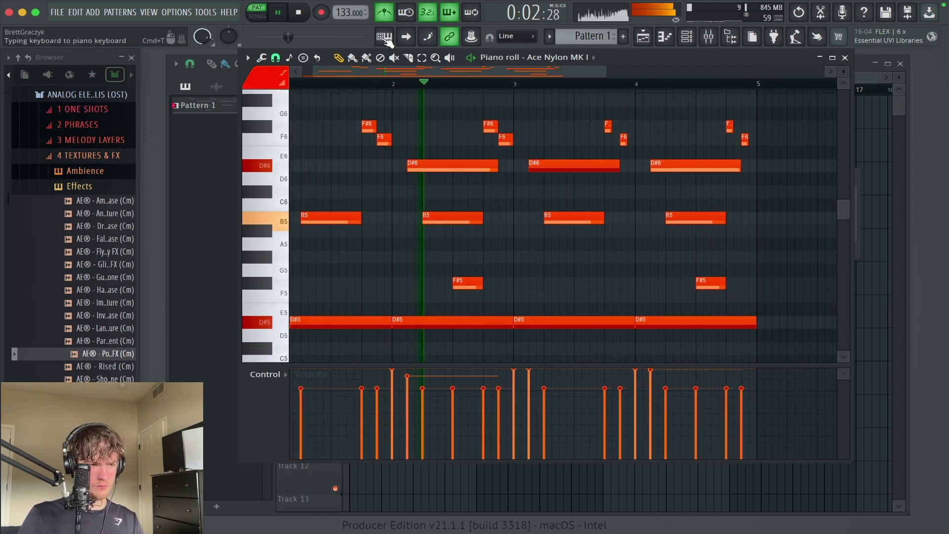
click(385, 13)
super+right_click(434, 101)
super+right_click(580, 195)
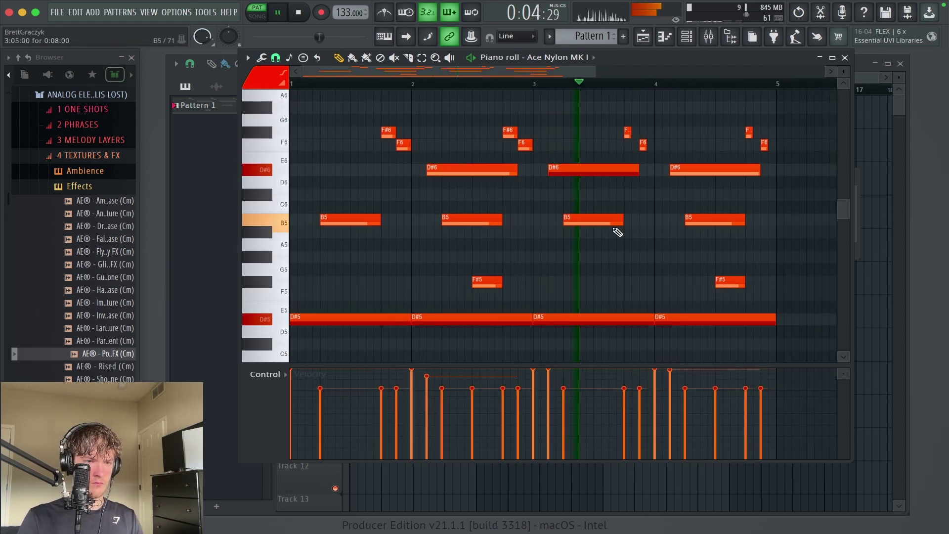
drag(805, 345, 326, 107)
key(super+b)
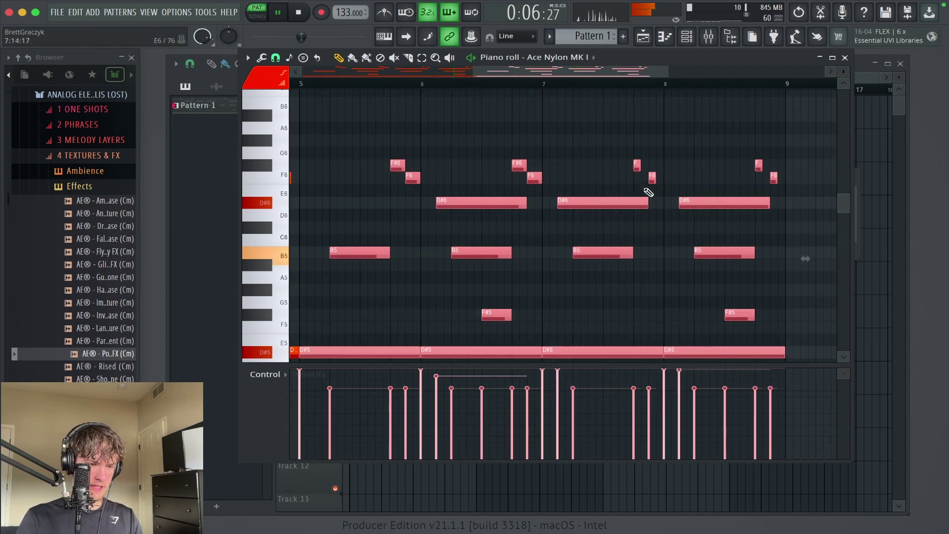
Vary the note velocities from the end of bar 5 through bar 8, including lower D#5 velocities in bars 6 and 8.
super+right_click(613, 157)
right_click(592, 262)
click(596, 378)
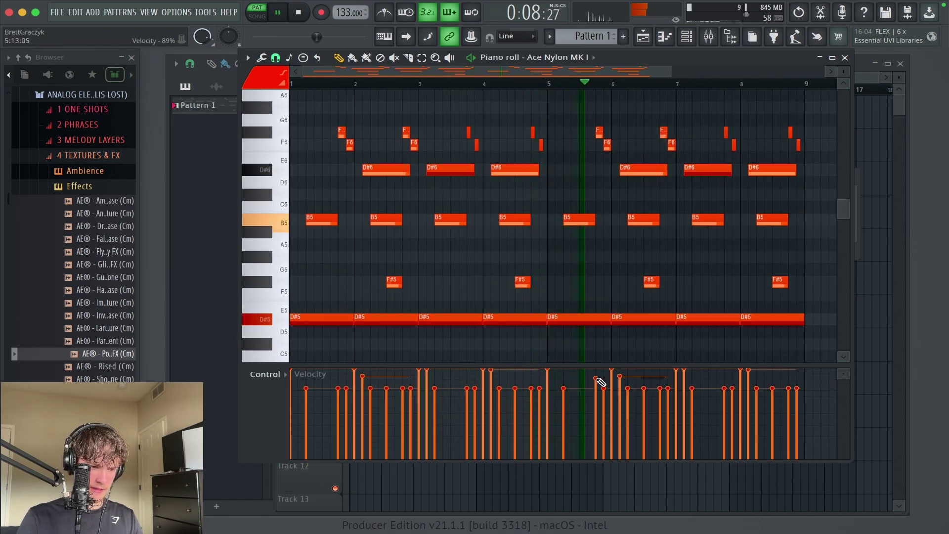
click(611, 390)
key(space)
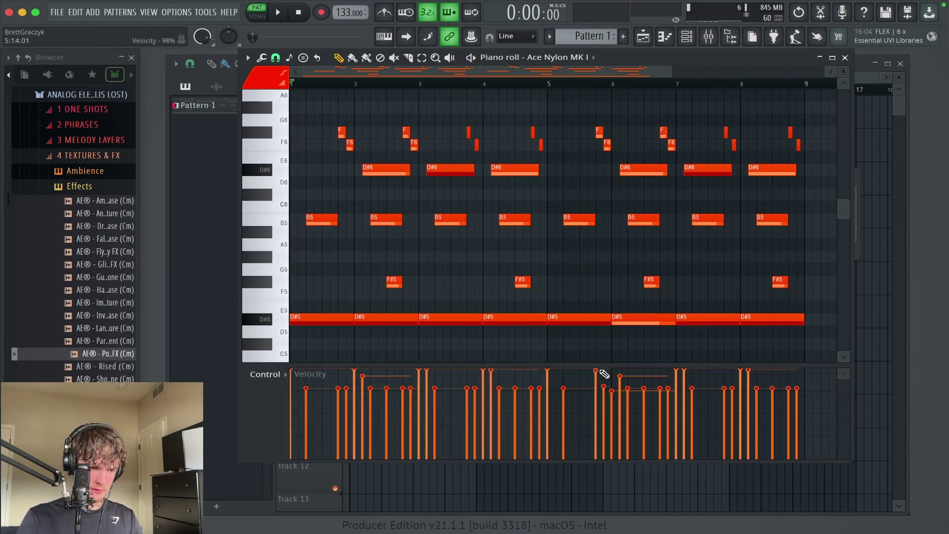
key(space)
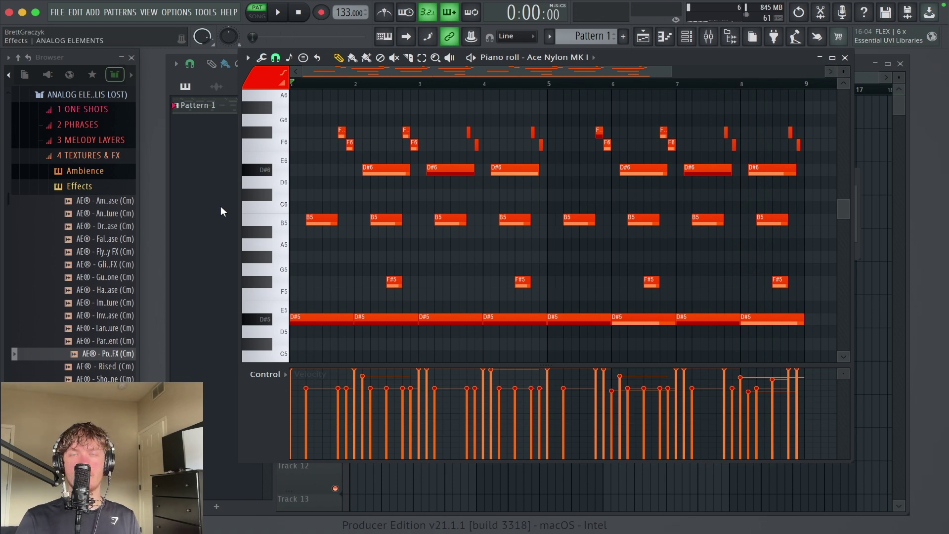
Delete the D#6 notes in bars 3 and 7 during playback.
key(space)
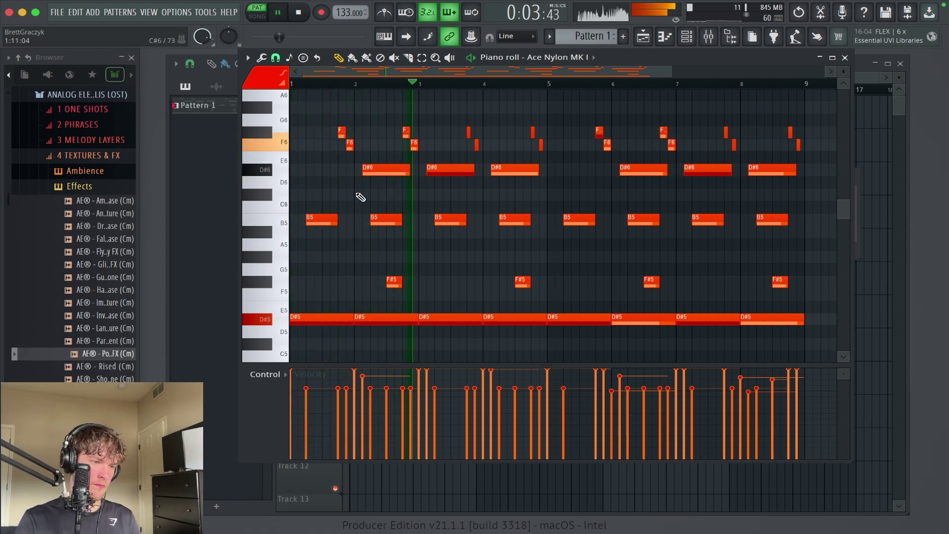
right_click(446, 171)
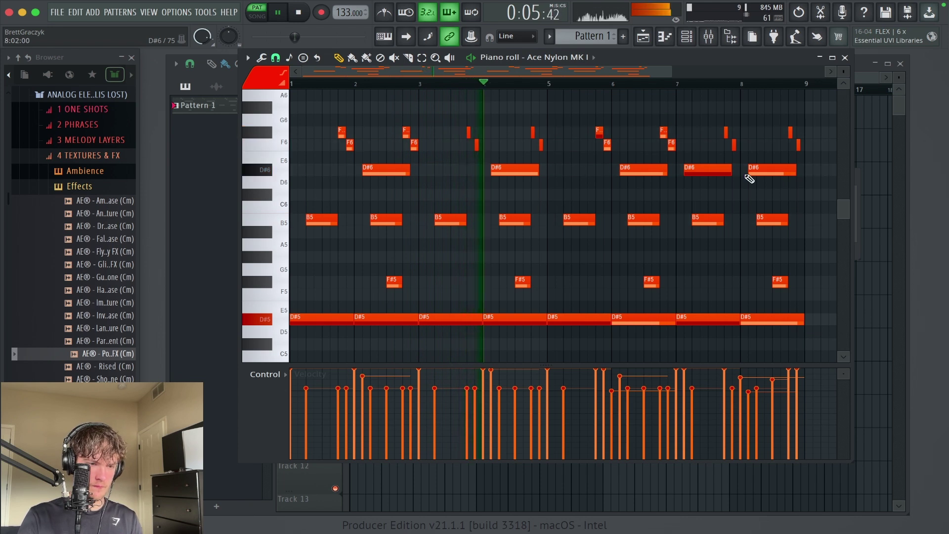
right_click(712, 173)
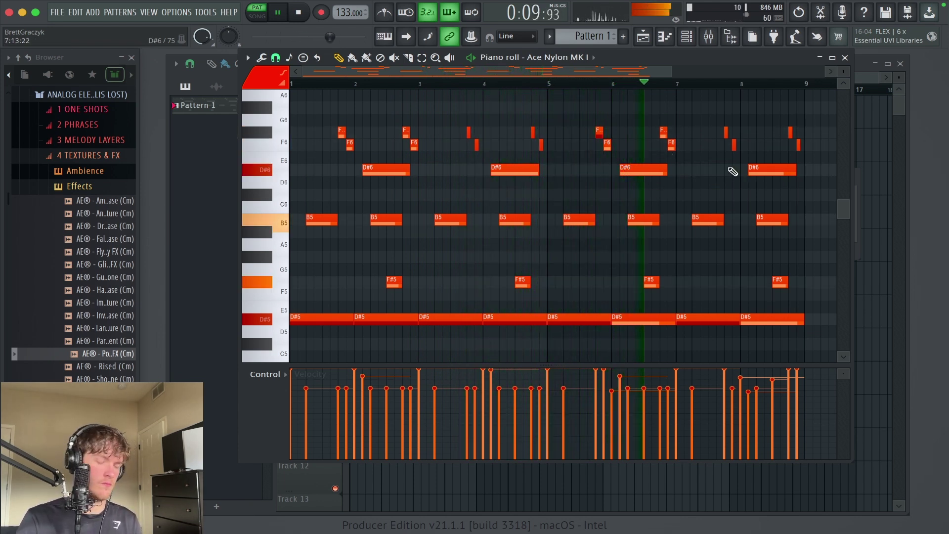
Clone the Ace Nylon MK I channel with its melody and pan the original left and the clone 27% right.
click(844, 58)
key(space)
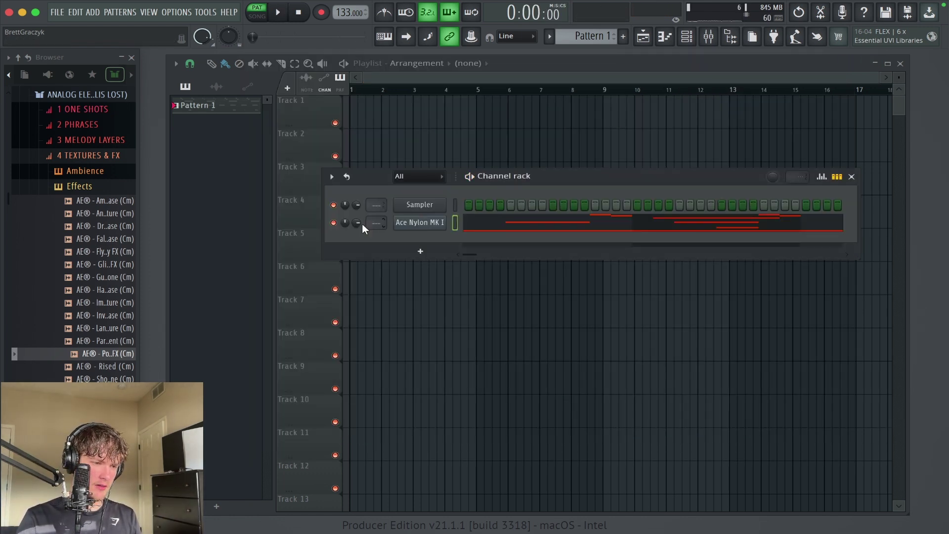
right_click(436, 229)
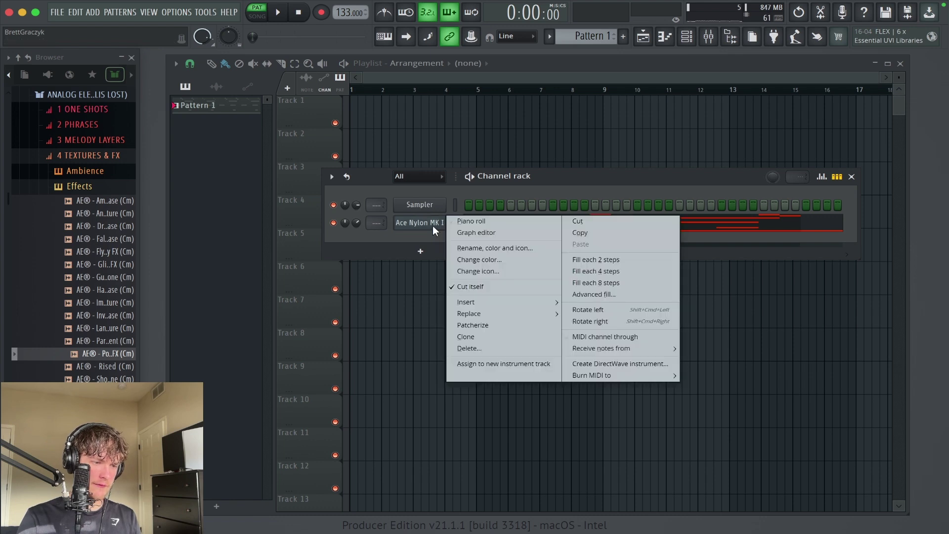
click(468, 337)
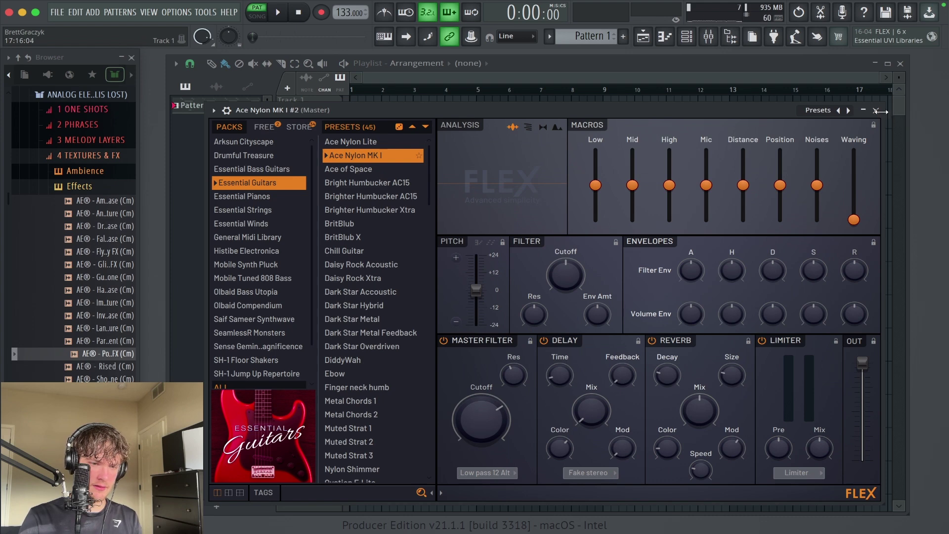
click(876, 111)
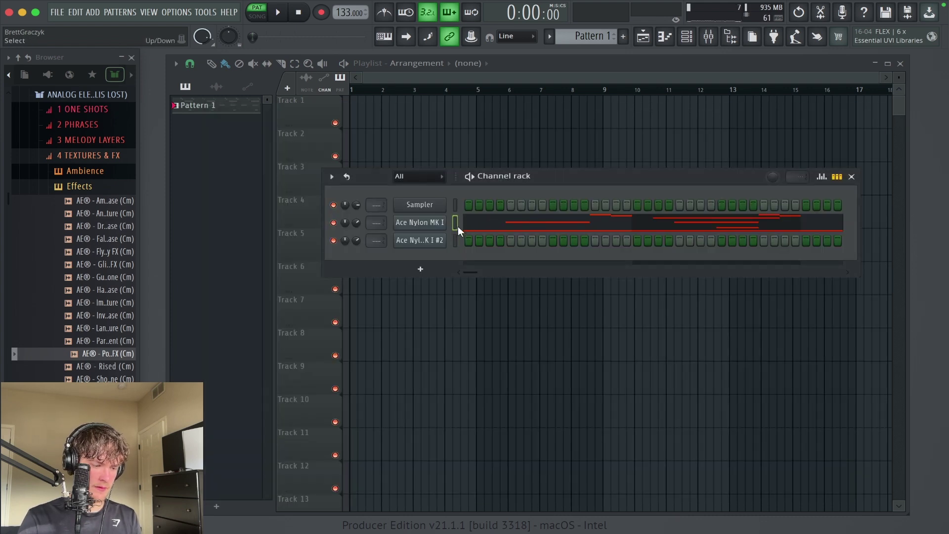
click(455, 240)
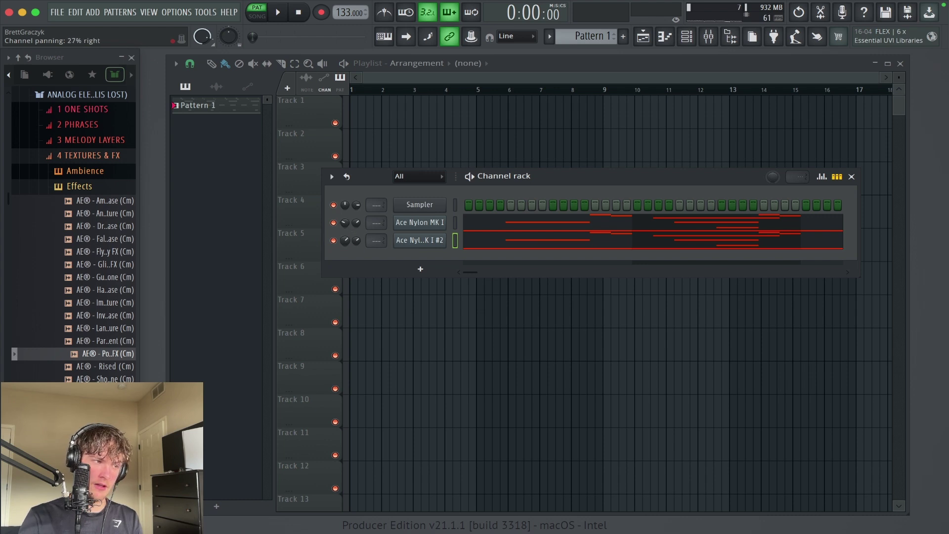
Vary the note velocities of the cloned channel's melody from bar 1 into bar 6 and listen to the loop.
click(573, 240)
scroll(588, 257, up, 2)
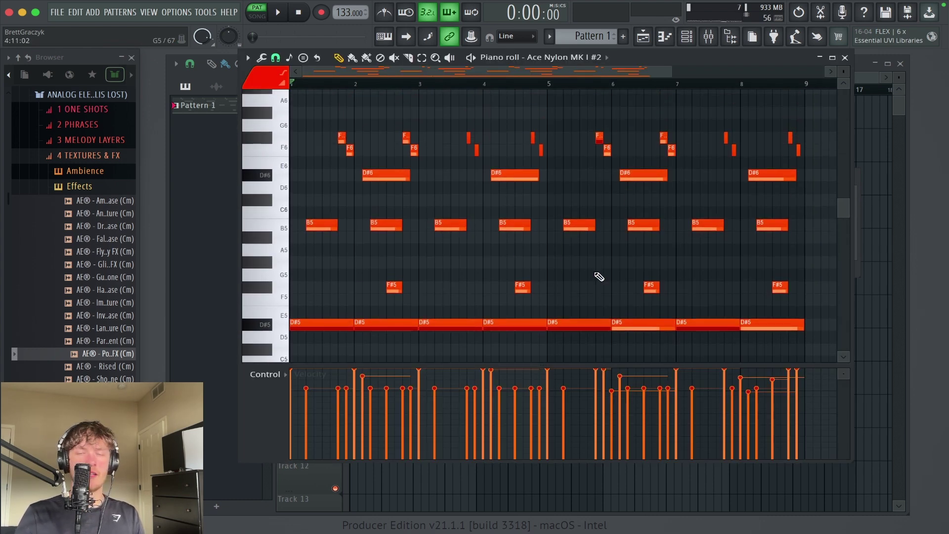
scroll(647, 282, down, 1)
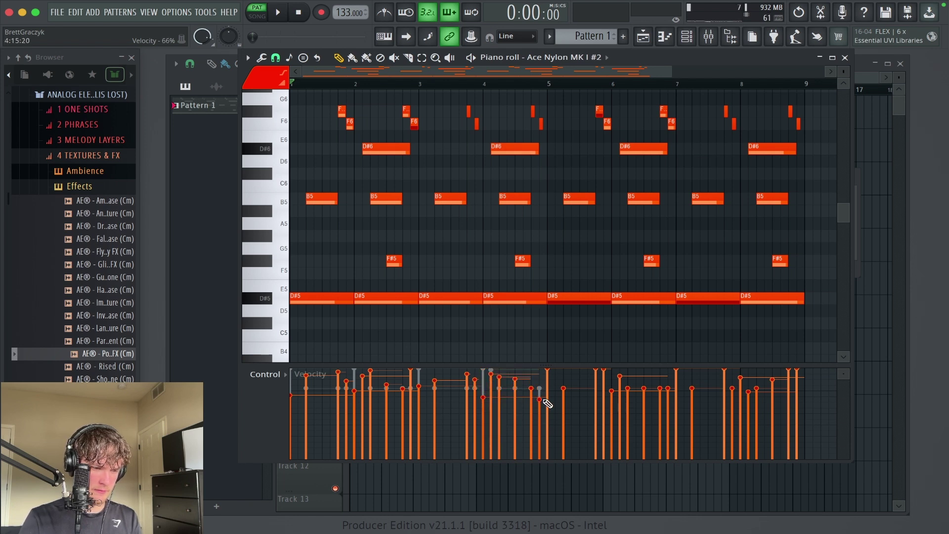
drag(548, 404, 605, 378)
key(space)
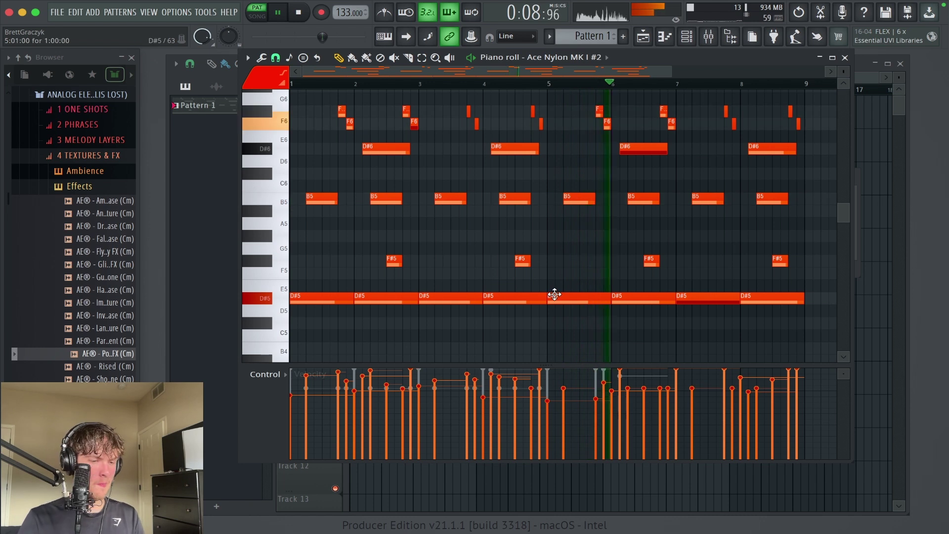
click(845, 58)
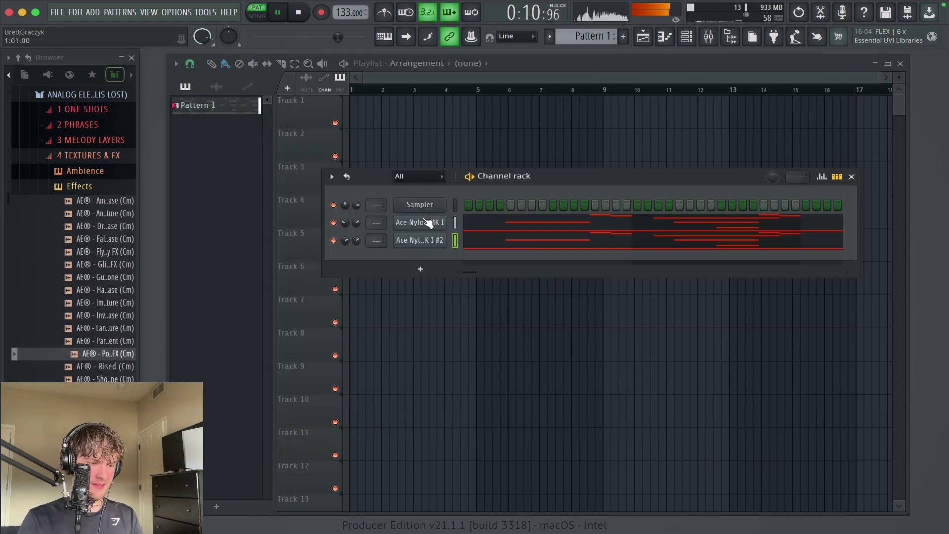
Record the master output of the pattern as an eight-bar audio clip on playlist Track 1, routed to mixer track 1.
click(473, 241)
key(space)
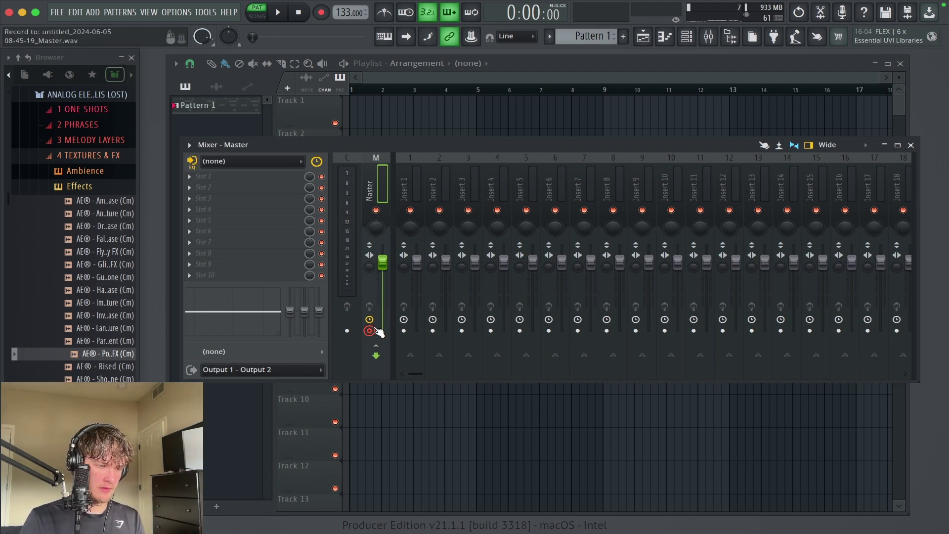
key(ctrl+alt+r)
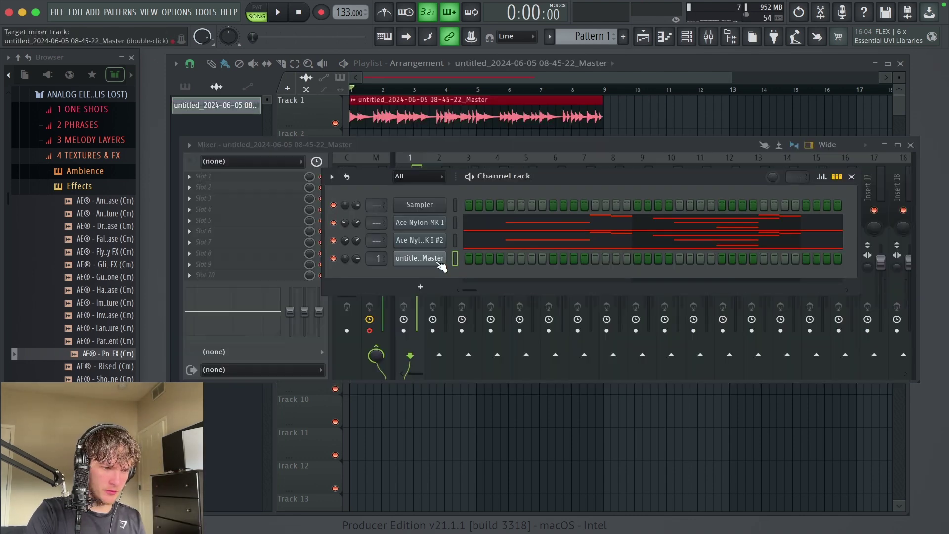
click(851, 177)
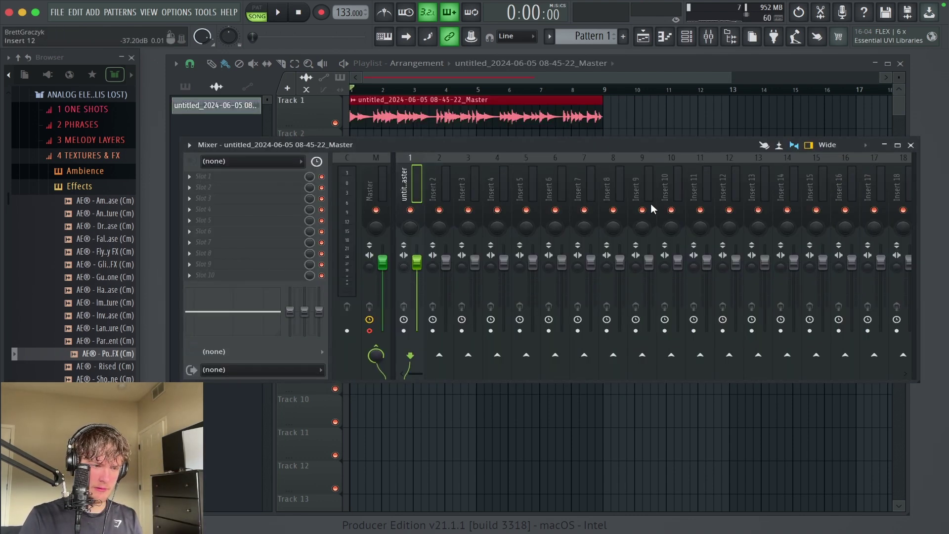
Rename mixer track 1 to Guitar and color it green.
right_click(409, 180)
click(438, 168)
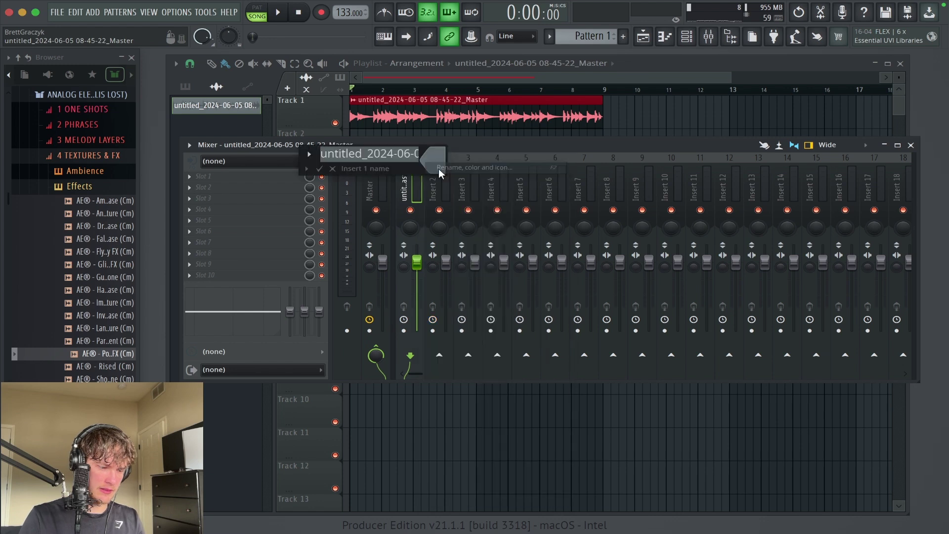
text(Guitar)
key(Return)
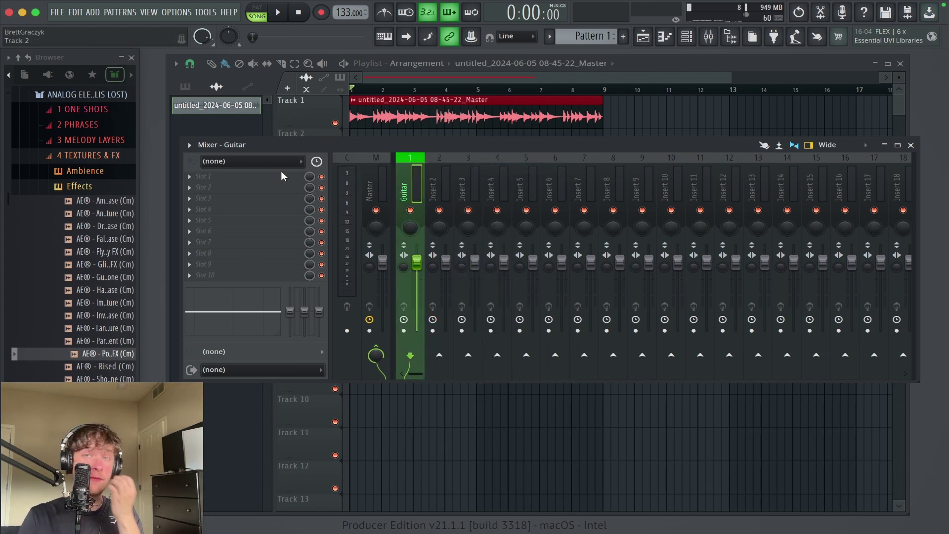
Load Fruity Delay 3 in the Guitar track's first effect slot, using the ping pong delay model with keep pitch enabled.
click(227, 177)
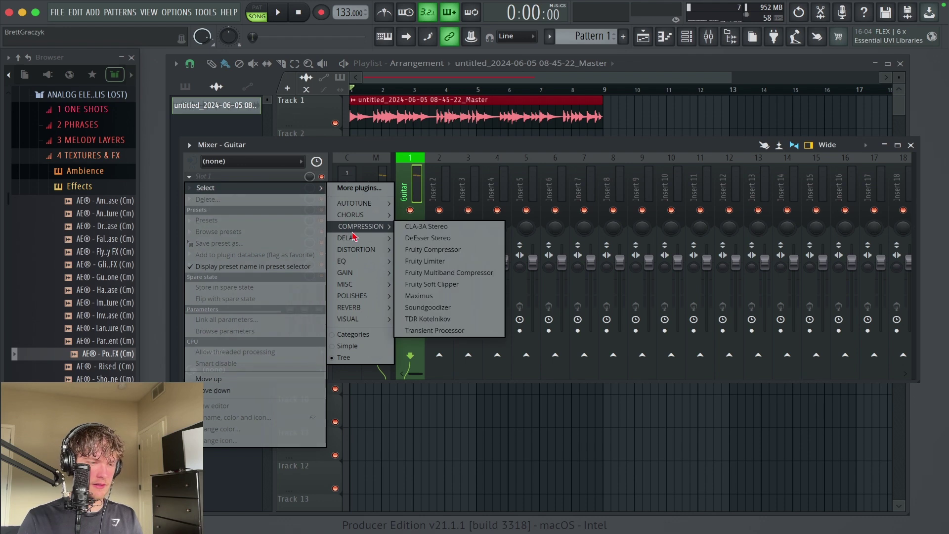
mouse_move(356, 238)
click(420, 249)
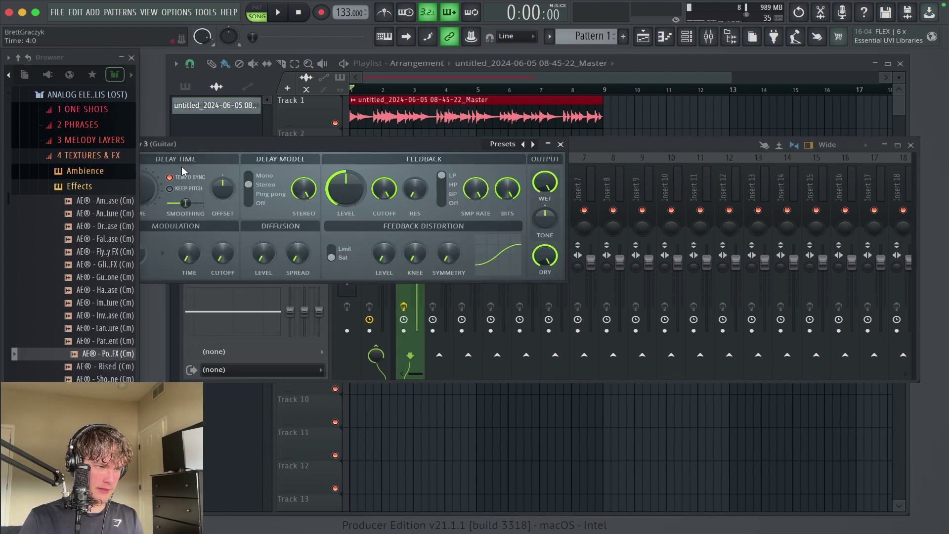
drag(344, 148, 514, 128)
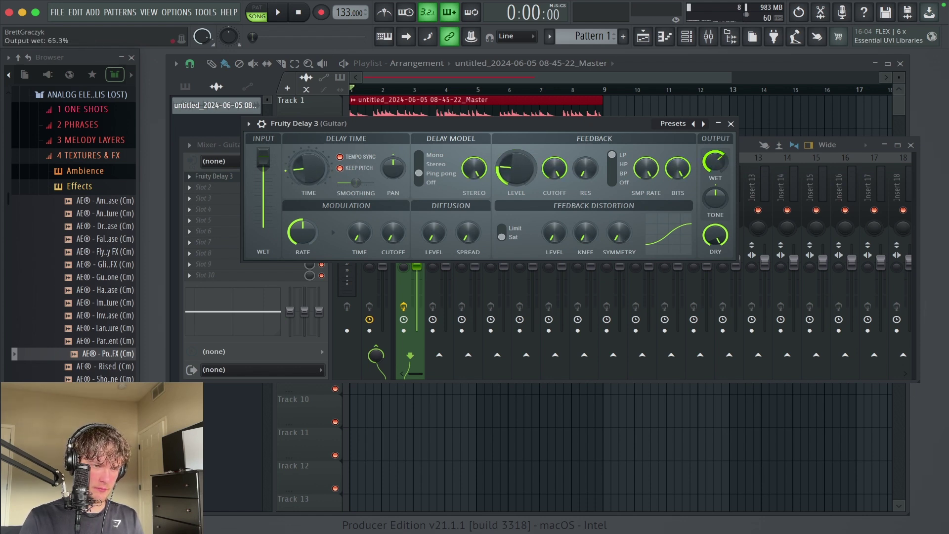
Set the delay time to 2:0 and lower the feedback level and wet output while the clip plays.
key(space)
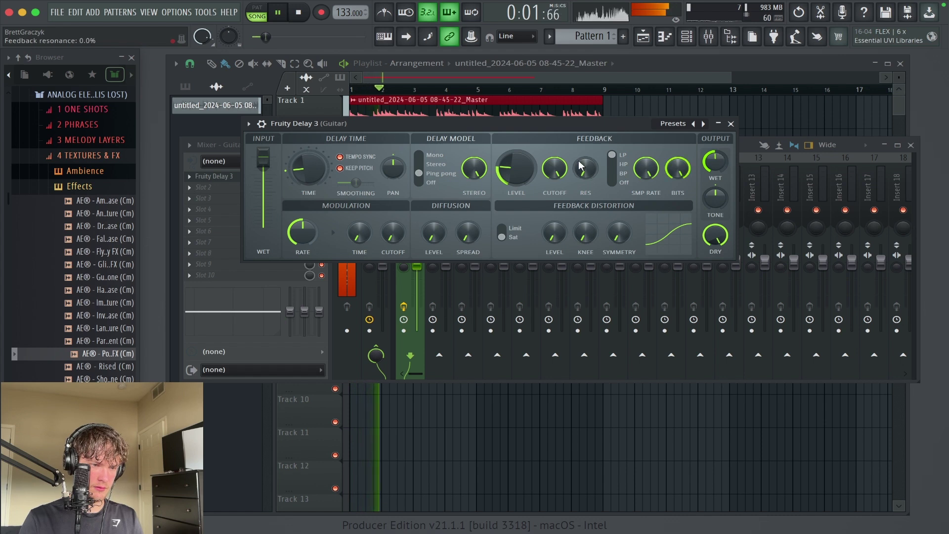
drag(531, 166, 531, 173)
drag(300, 171, 301, 178)
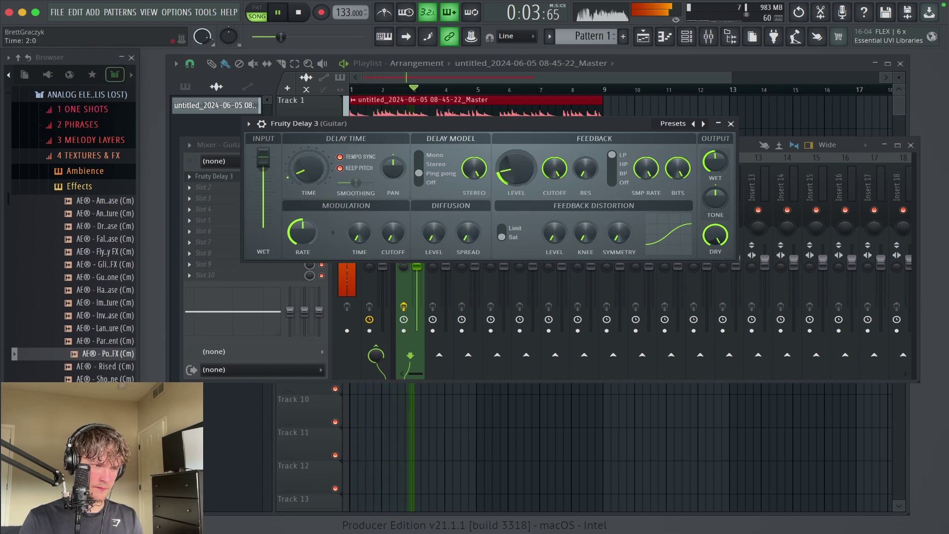
drag(713, 167, 714, 171)
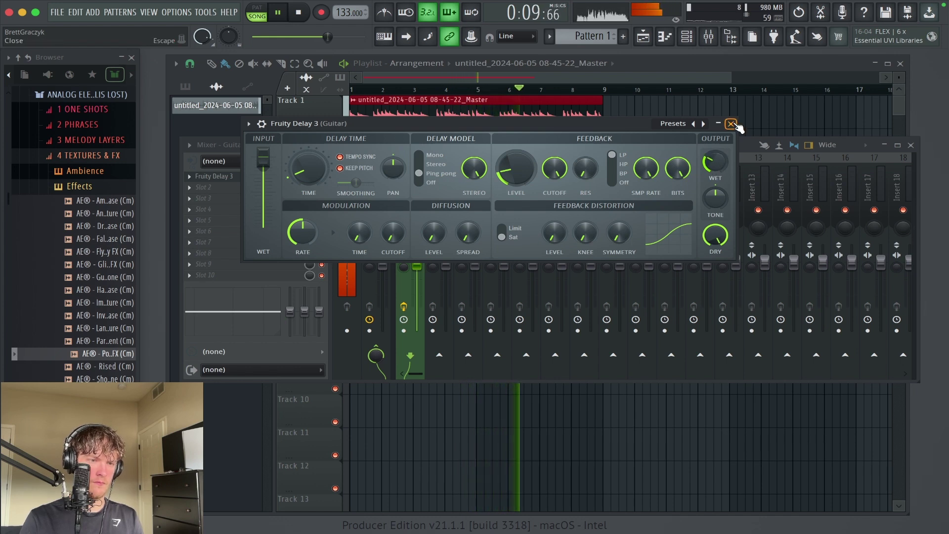
click(731, 124)
key(space)
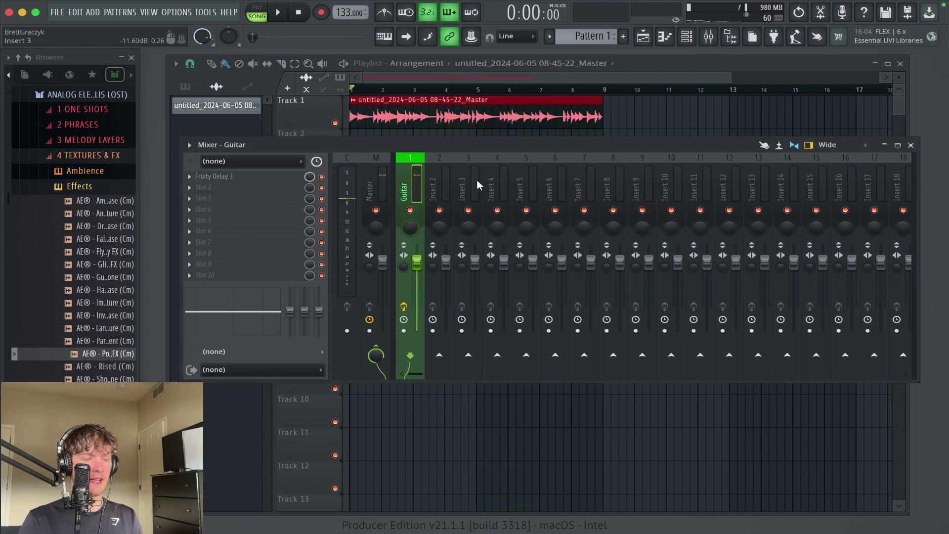
Load Fruity Reeverb 2 in the Guitar track's second effect slot with the Cathedral preset.
click(229, 190)
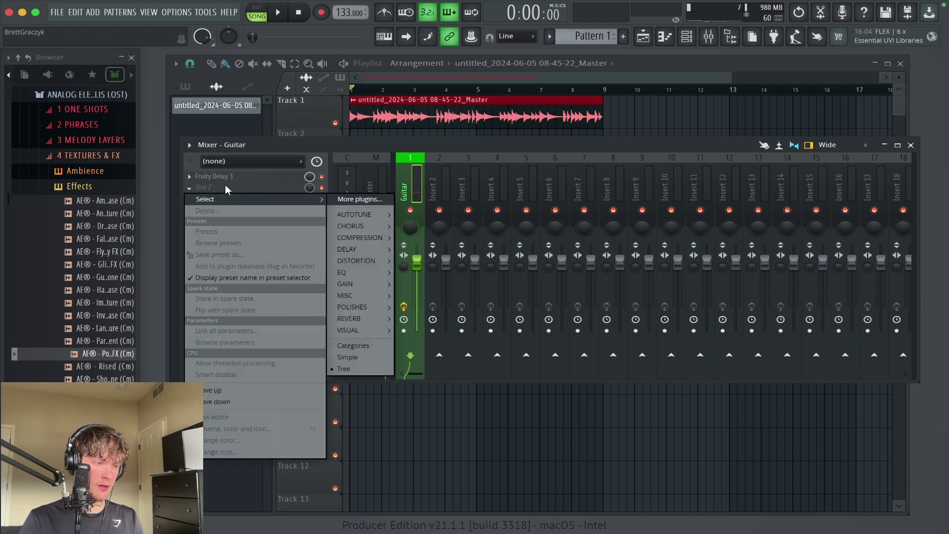
mouse_move(390, 228)
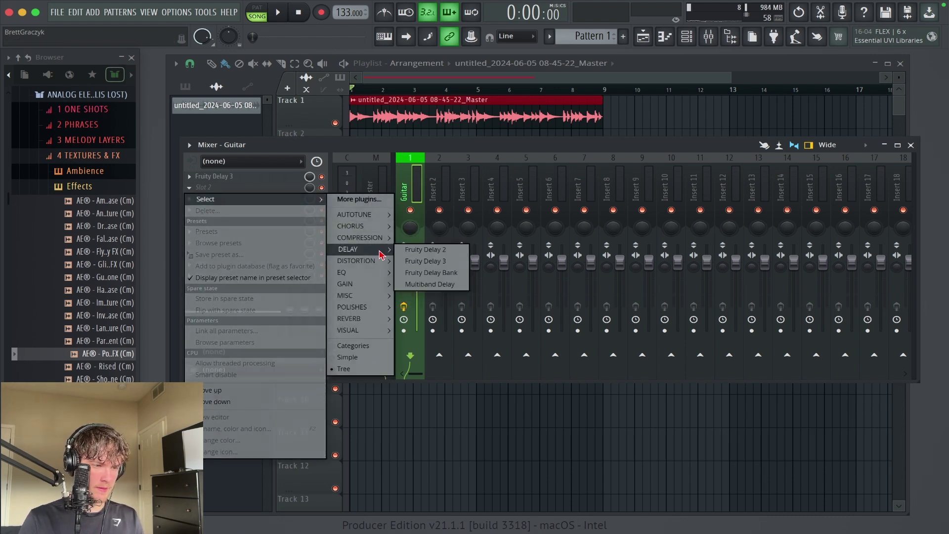
mouse_move(371, 325)
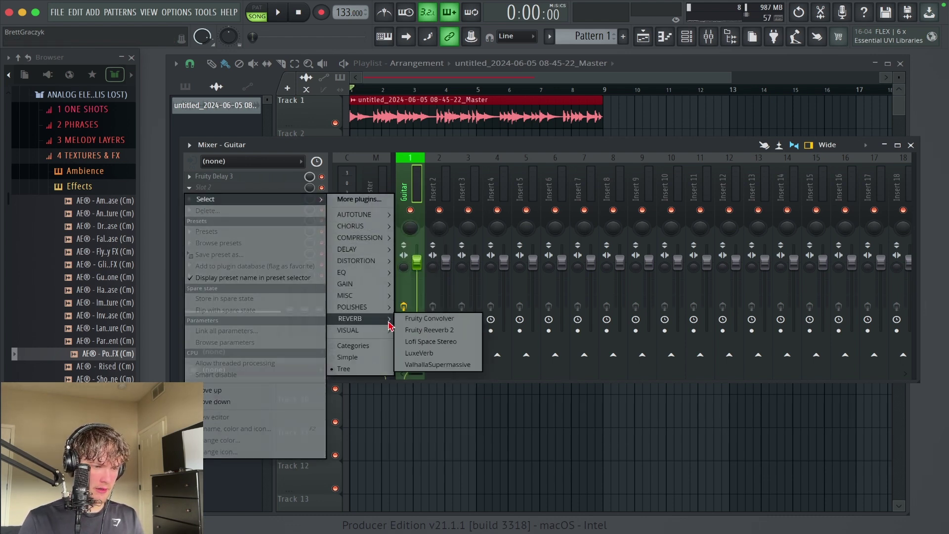
click(409, 330)
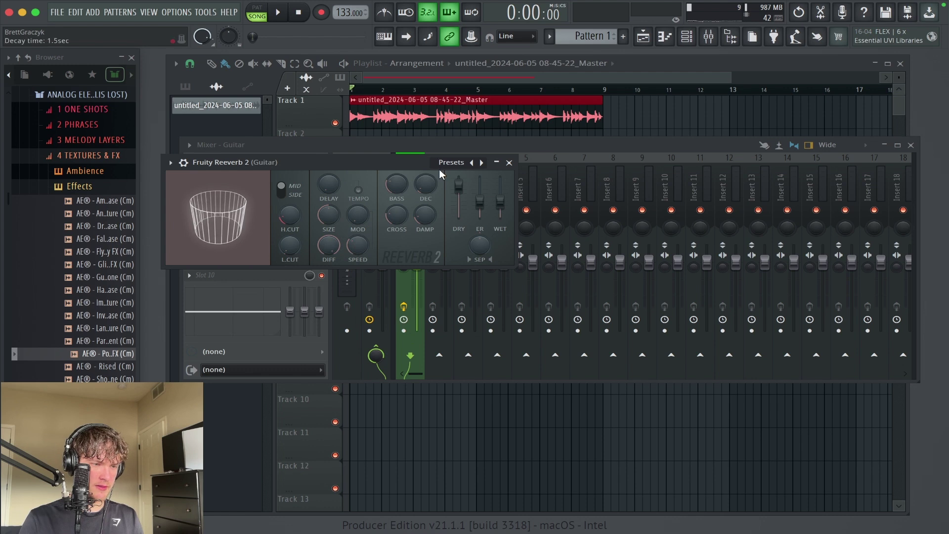
click(450, 170)
click(481, 163)
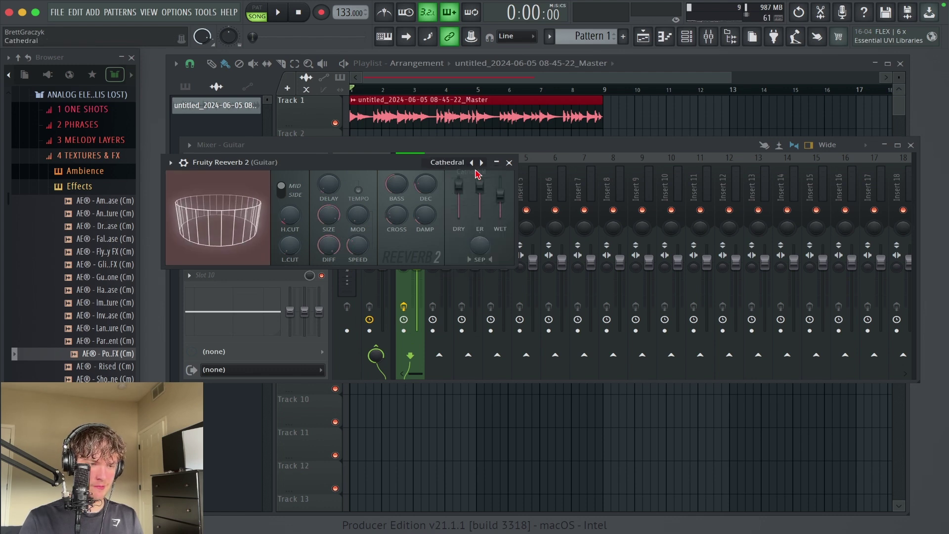
Lower the Fruity Reeverb 2 slot's mix level to 25% while the clip plays.
key(space)
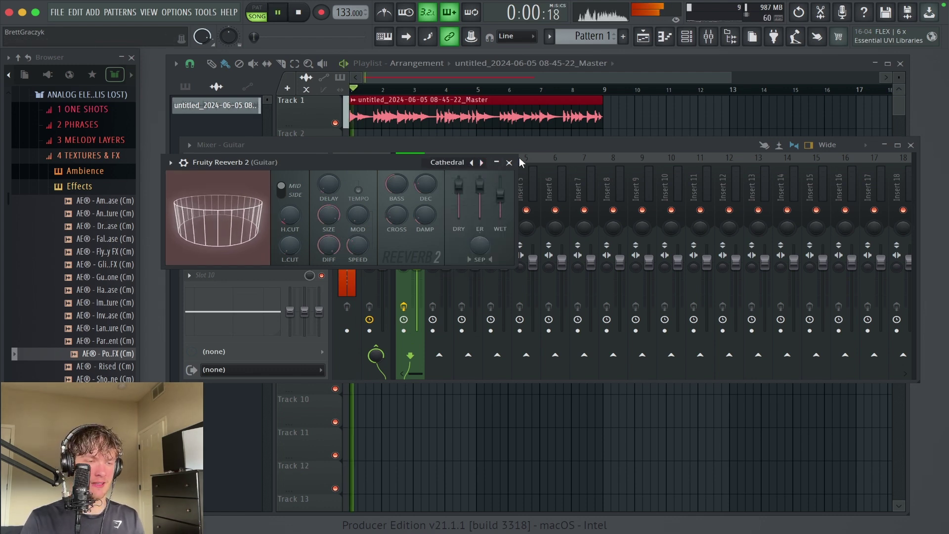
click(514, 163)
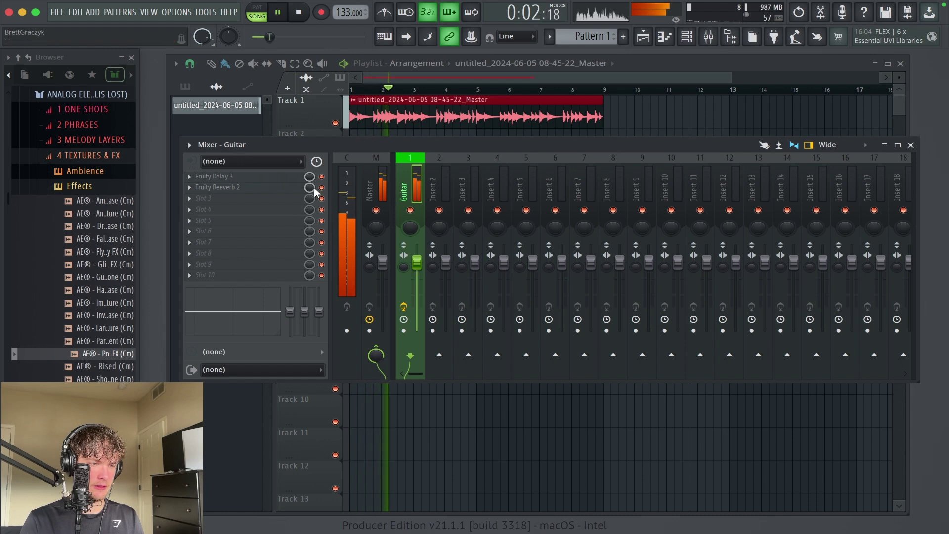
drag(309, 187, 310, 220)
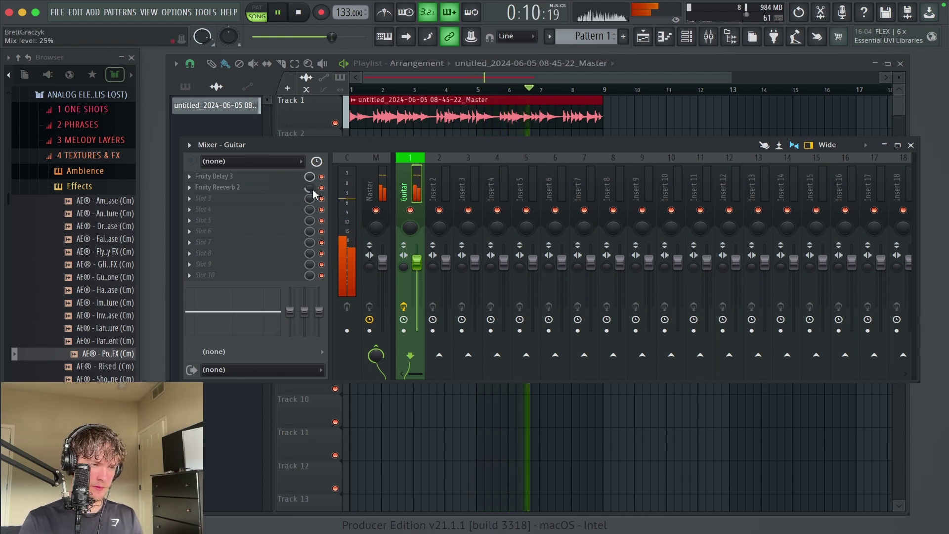
key(space)
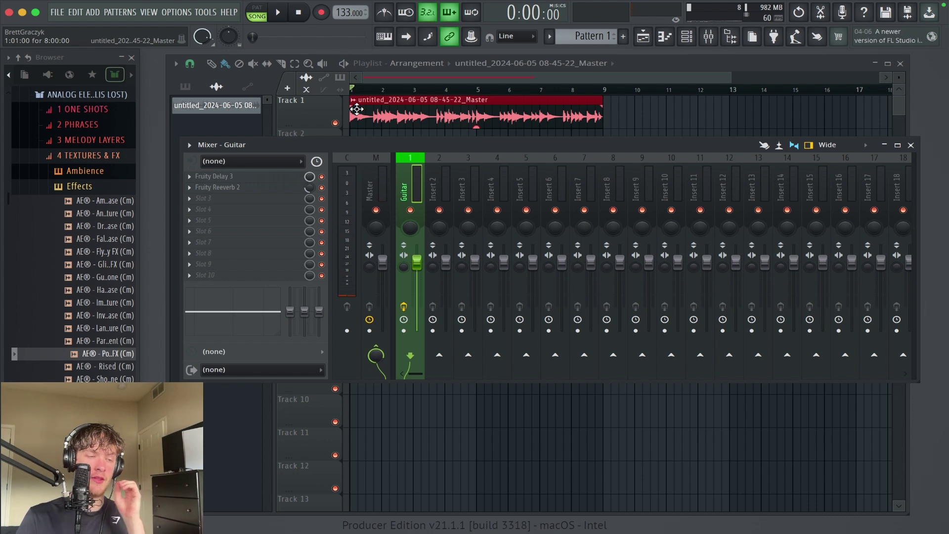
Load Fruity Fast Dist in the Guitar track's third effect slot and move its window clear of the slot list.
click(190, 197)
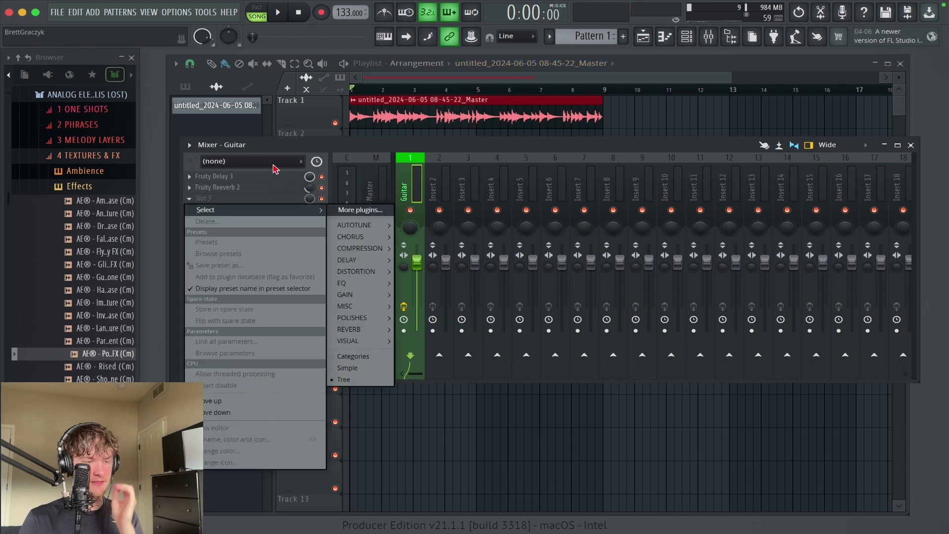
mouse_move(381, 276)
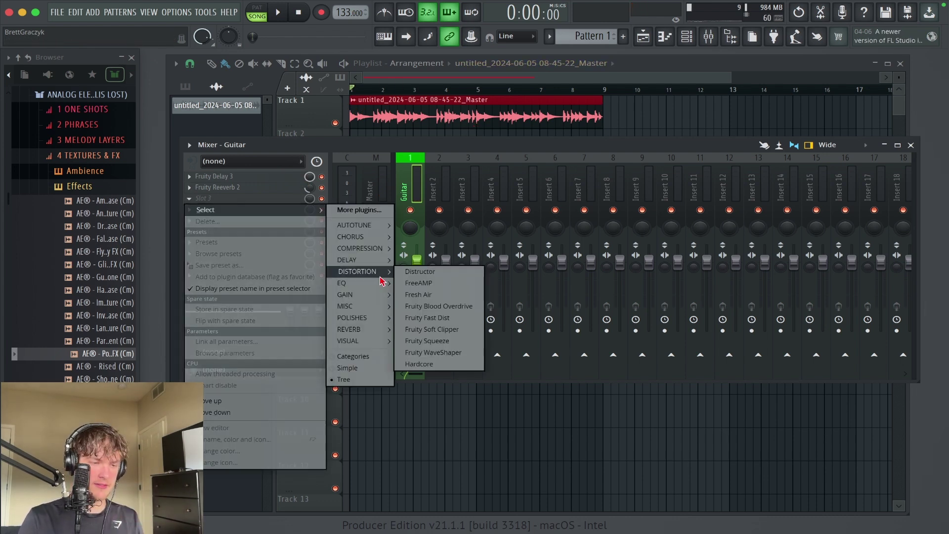
click(427, 317)
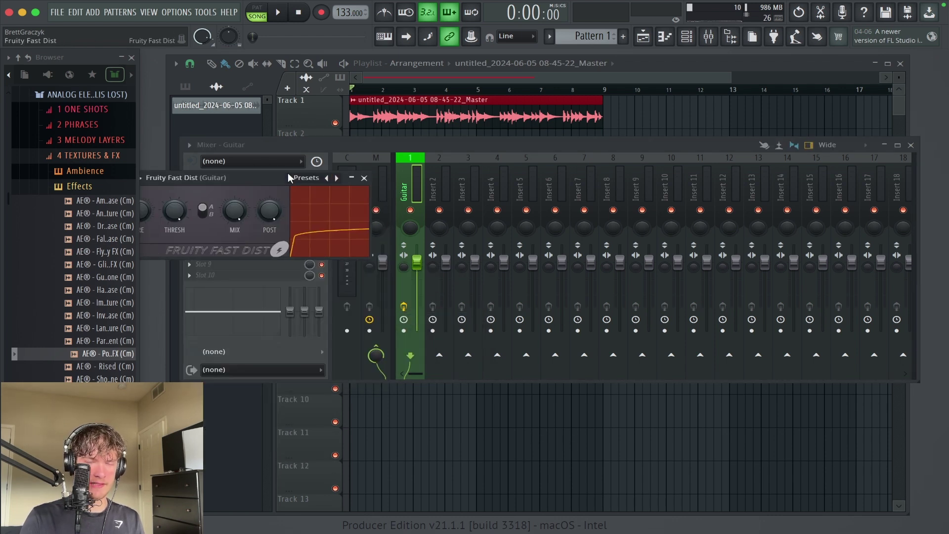
drag(310, 170, 470, 183)
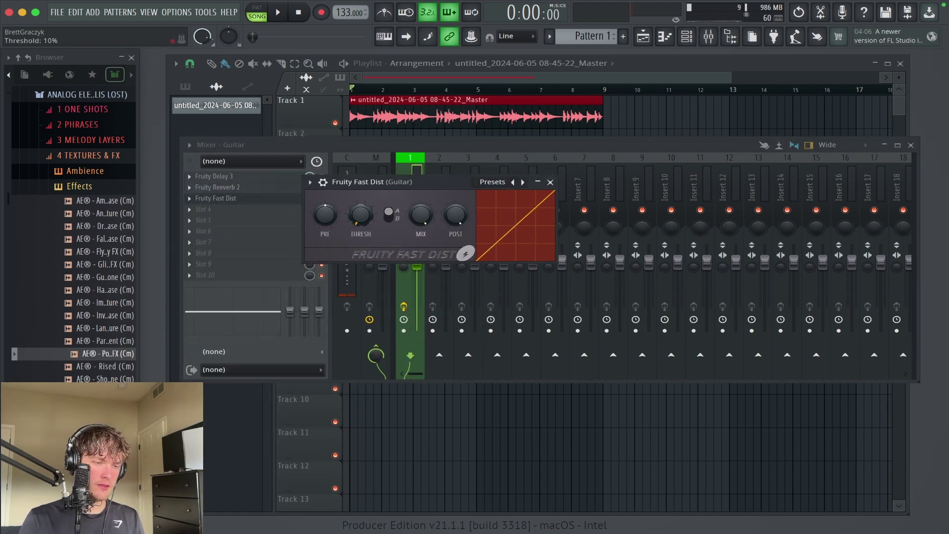
Adjust the Fruity Fast Dist threshold and set its mix level to 61% while the clip plays.
key(space)
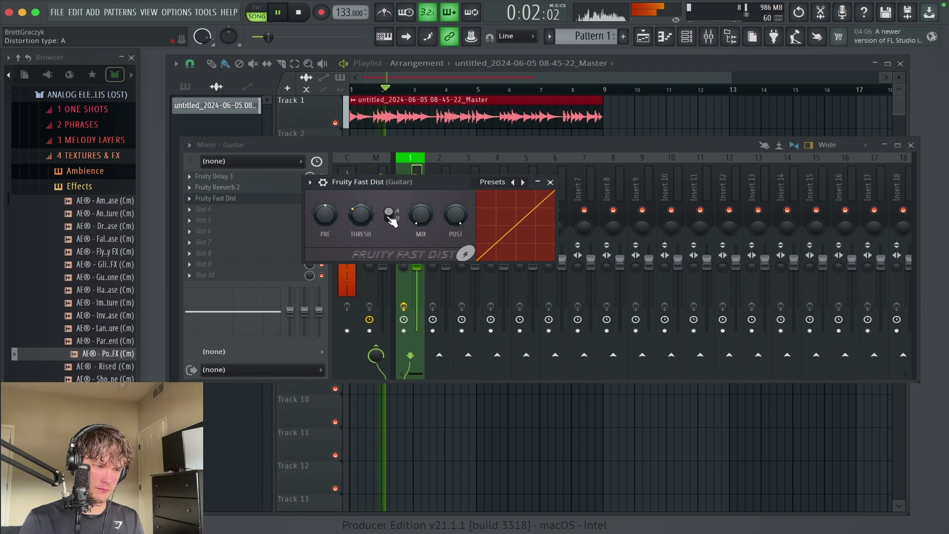
drag(420, 214, 361, 206)
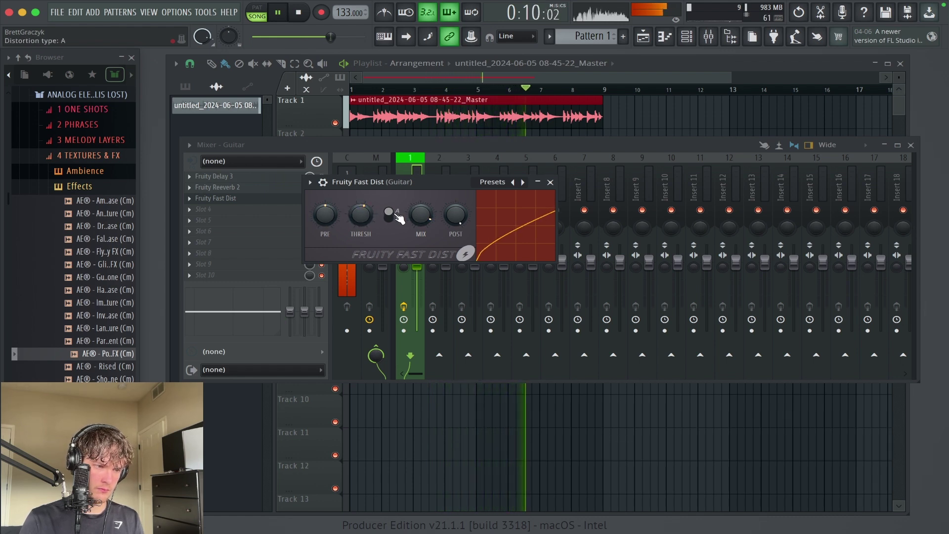
drag(420, 214, 416, 215)
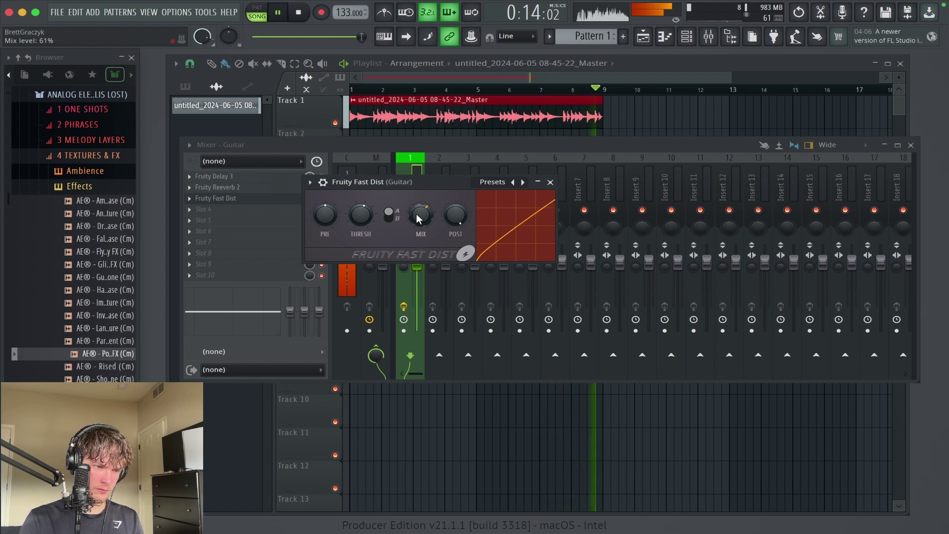
click(550, 182)
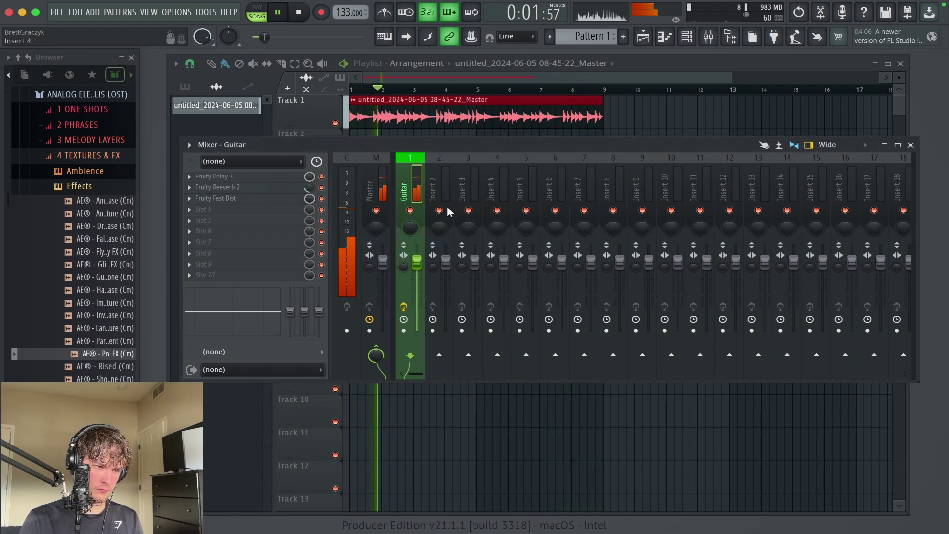
key(space)
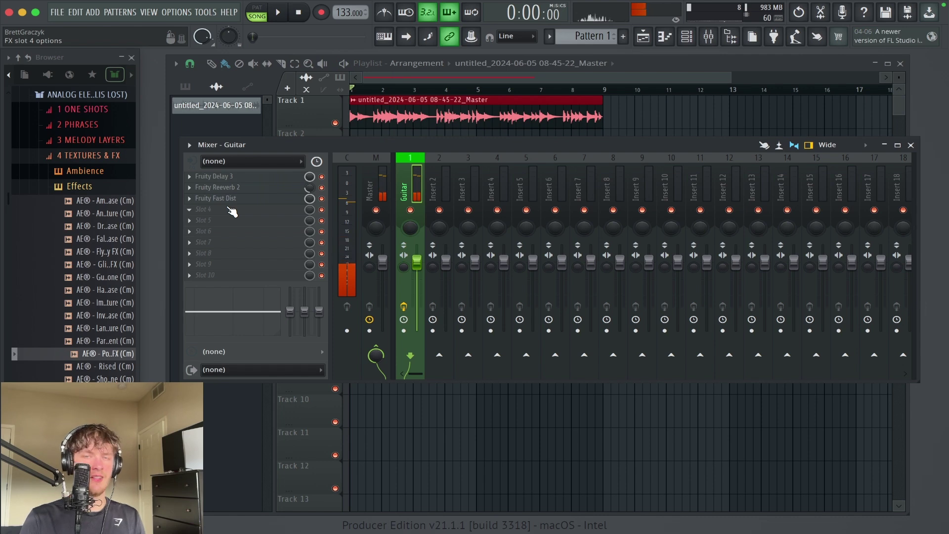
Load the CLA-3A Stereo compressor in the Guitar track's fourth effect slot with the Acoustic Guitar preset.
click(239, 218)
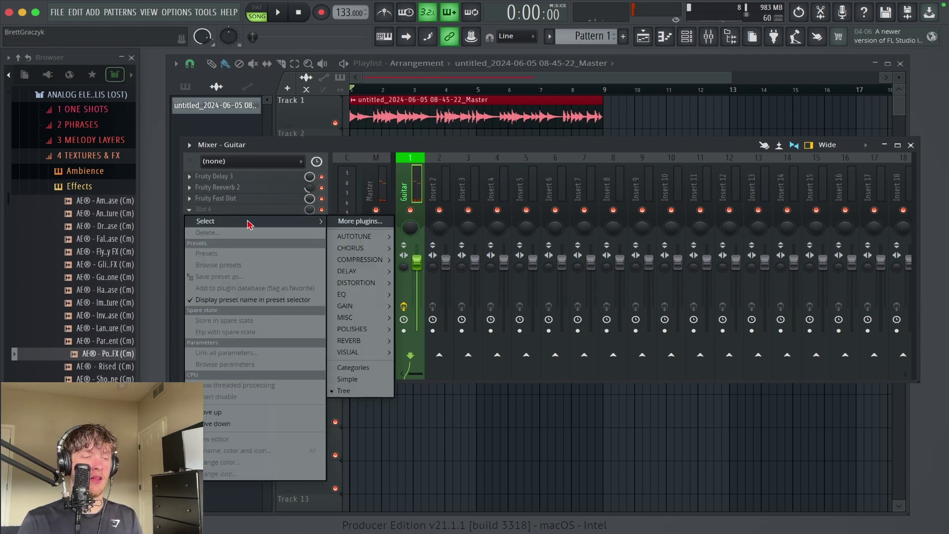
mouse_move(361, 259)
click(419, 260)
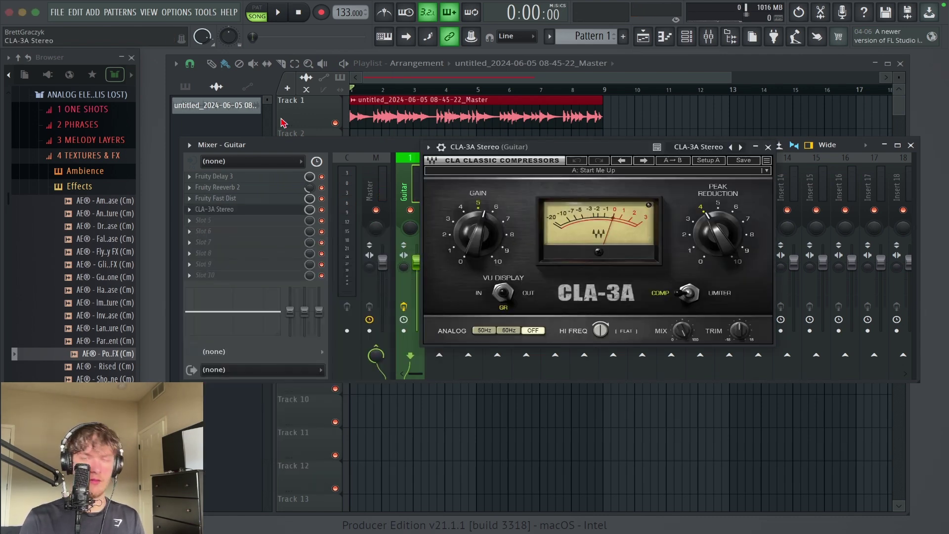
click(568, 184)
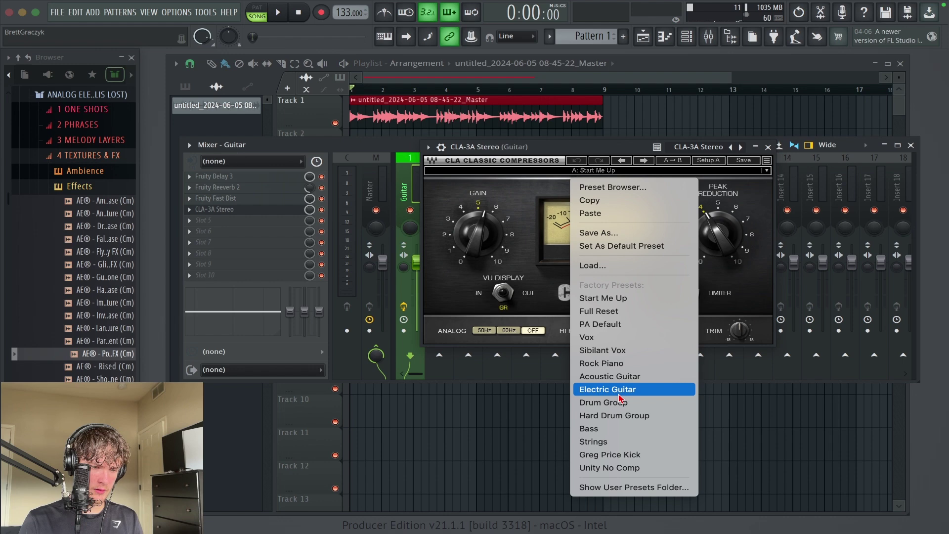
click(615, 388)
click(607, 174)
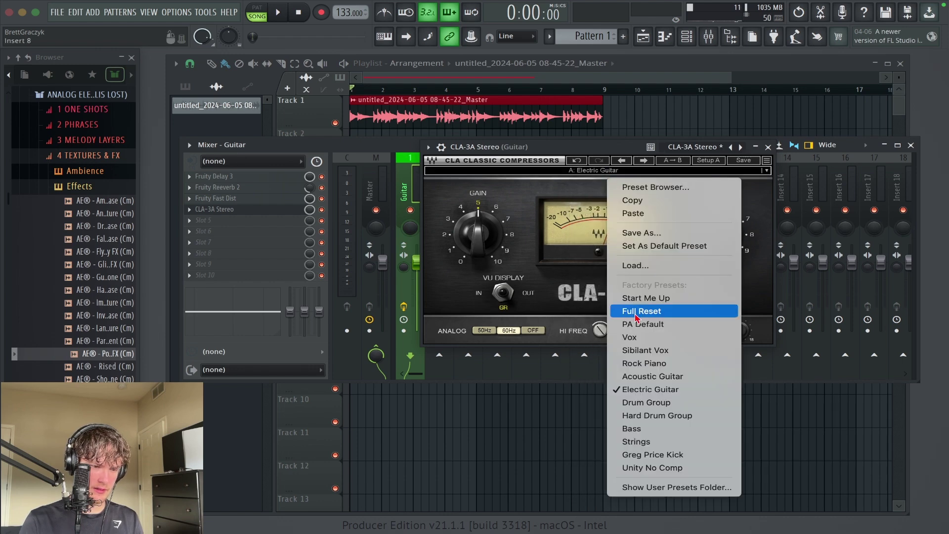
click(627, 375)
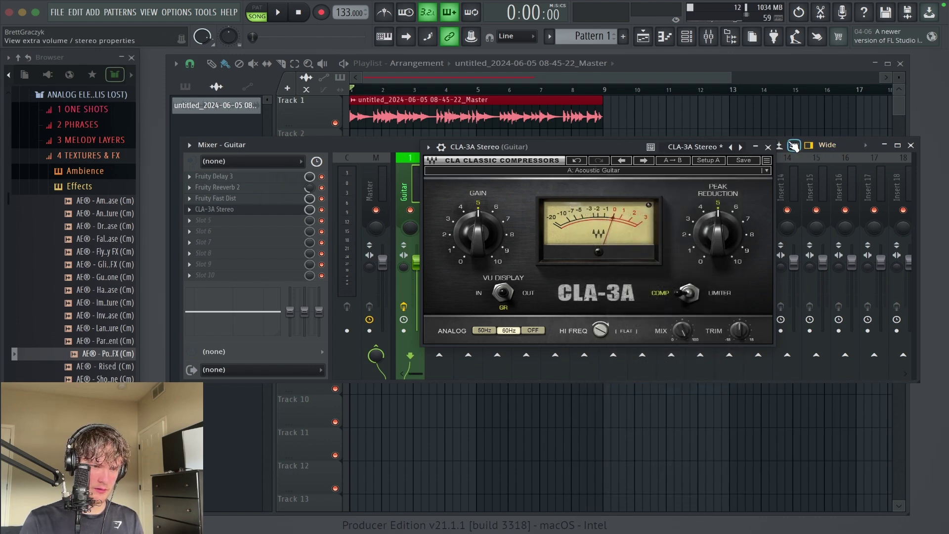
During playback, set the CLA-3A gain to 3.56 and peak reduction to 5.54, and lower the Fruity Reeverb 2 slot's mix level to 23%.
key(space)
click(237, 210)
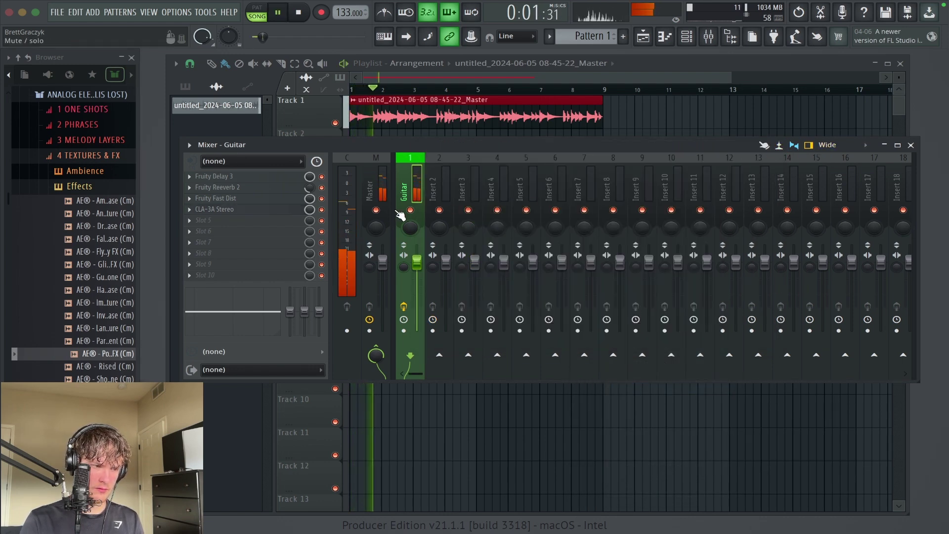
click(236, 210)
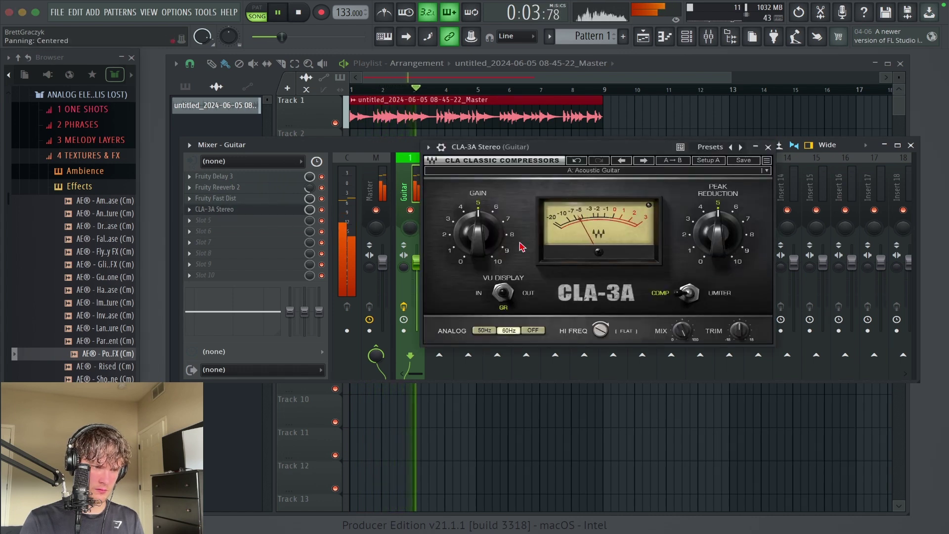
drag(476, 233, 475, 242)
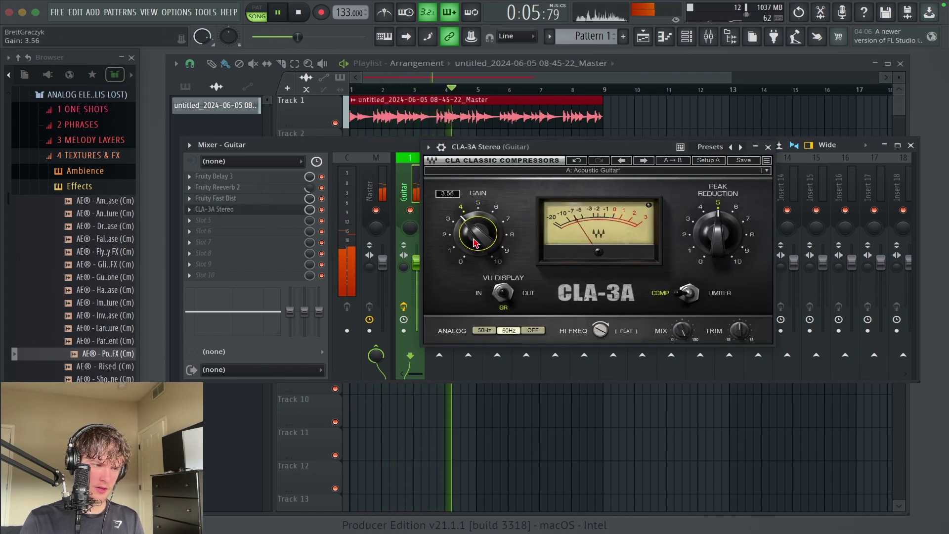
drag(718, 237, 718, 231)
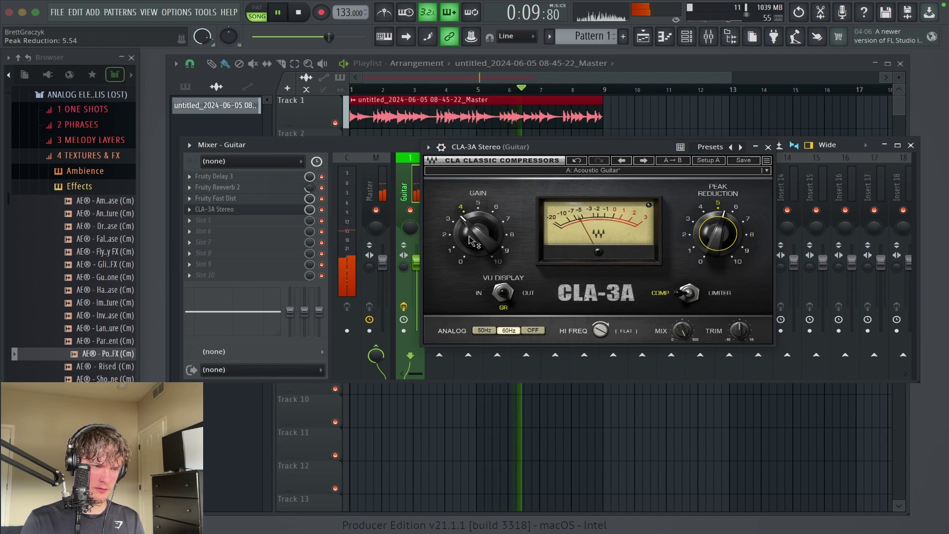
click(767, 148)
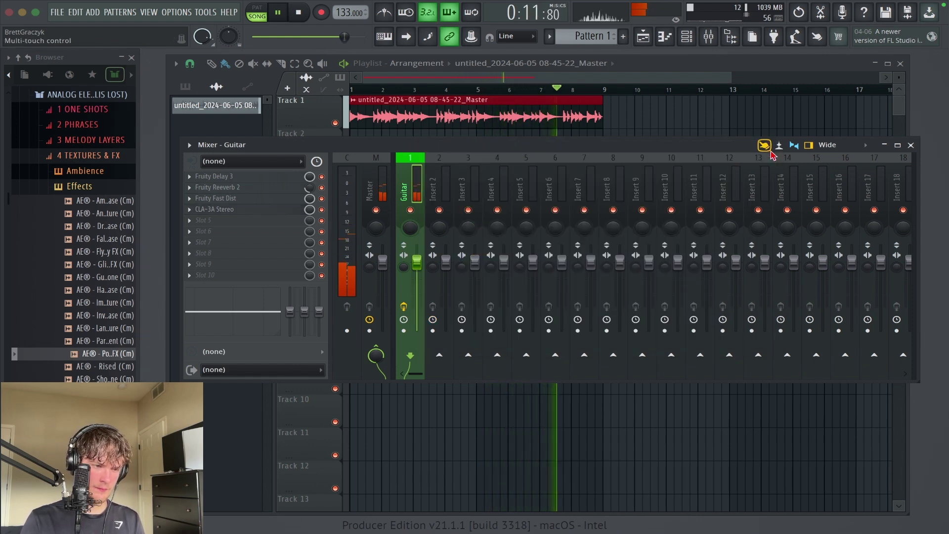
drag(344, 36, 360, 36)
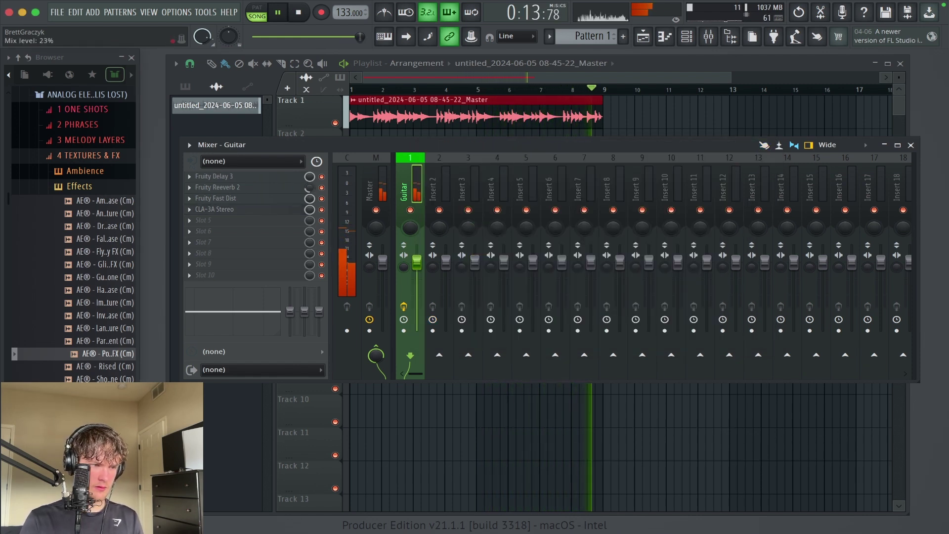
Load Fruity Parametric EQ 2 in the Guitar track's fifth effect slot with the 20Hz + 18kHz cut preset.
click(261, 221)
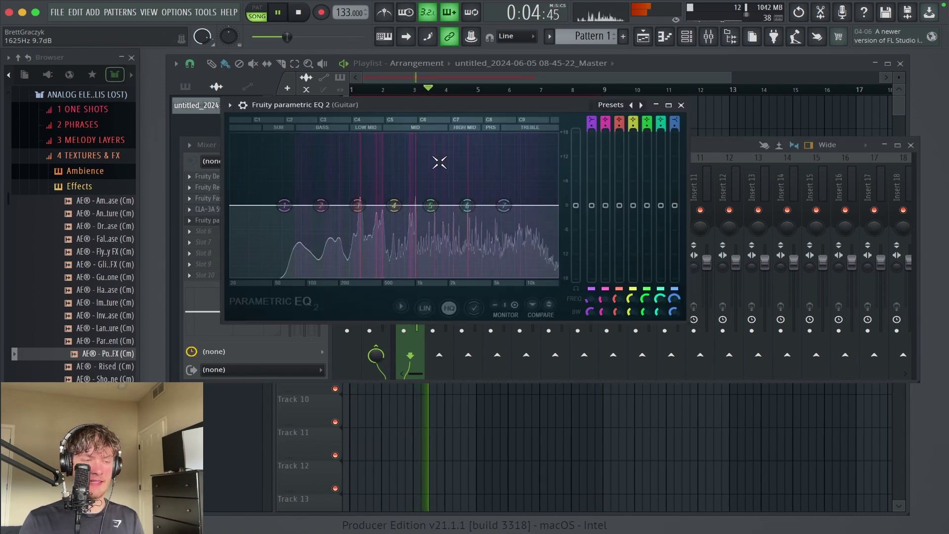
key(space)
click(642, 105)
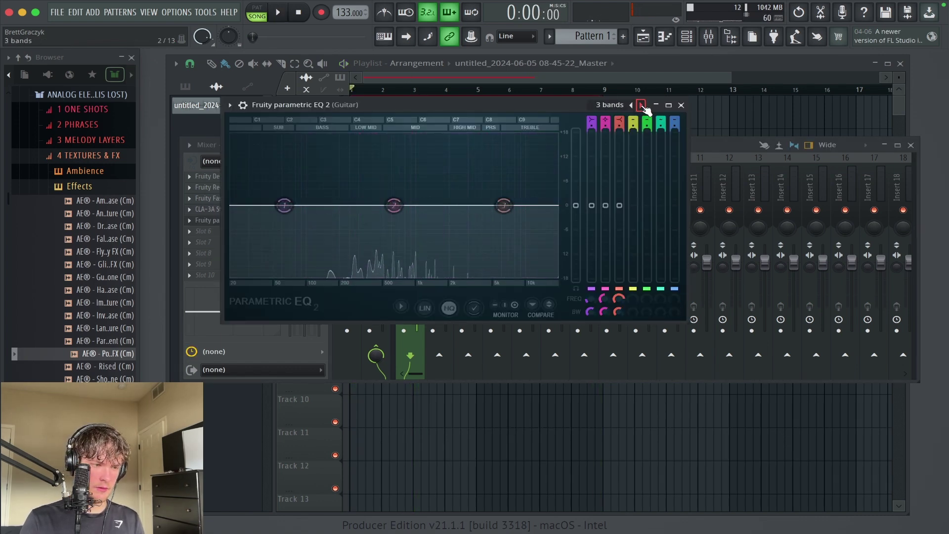
Raise the equalizer's band 1 high-pass cutoff to about 291 Hz while the clip plays.
drag(249, 206, 334, 205)
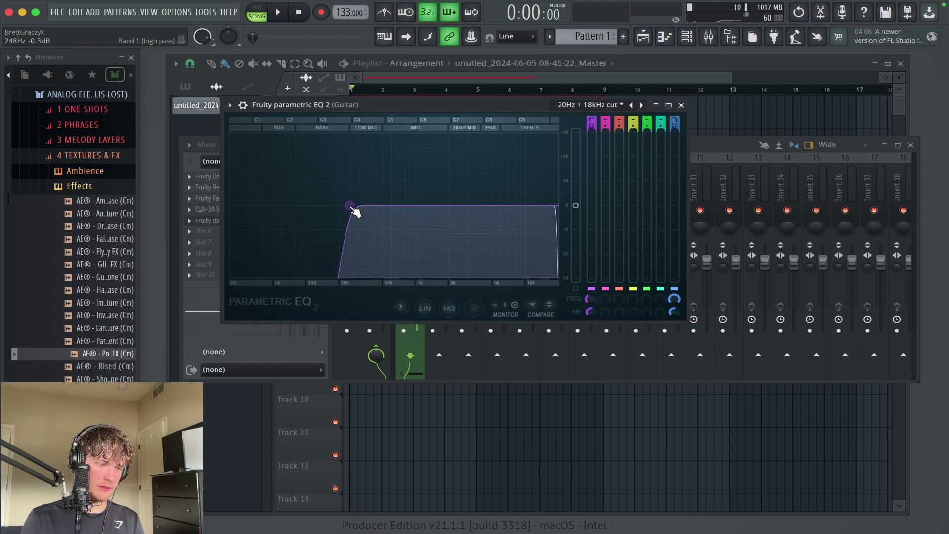
key(space)
drag(354, 212, 359, 207)
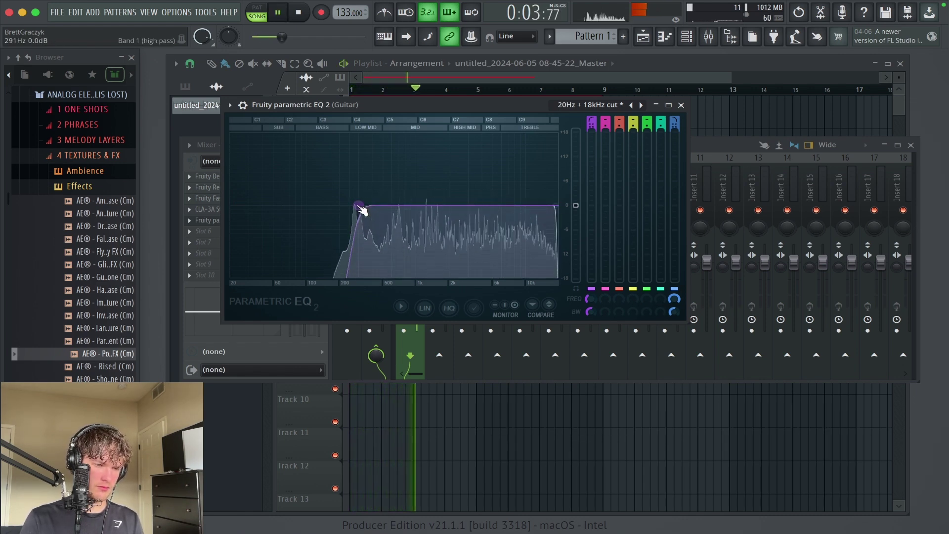
click(681, 105)
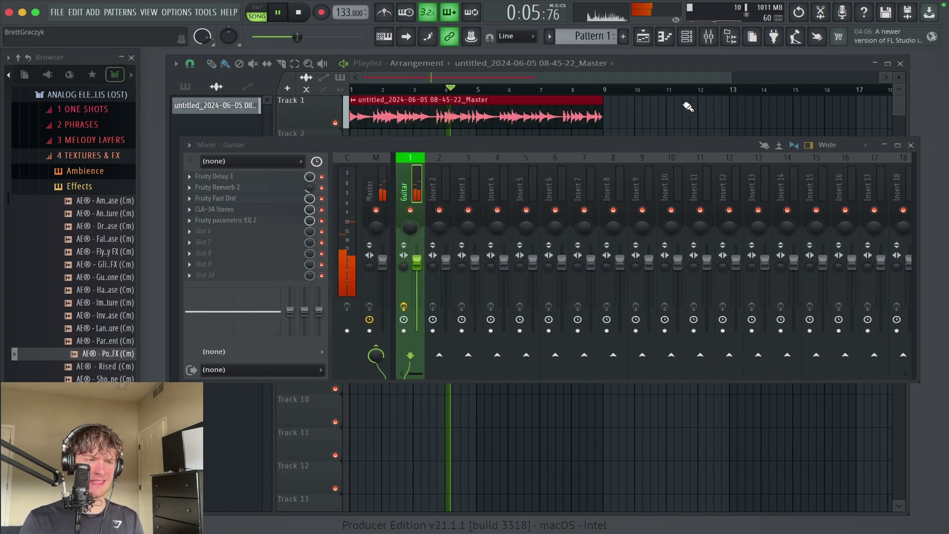
Stop playback, hide the mixer and select bars 1 to 8 on the playlist timeline.
click(424, 259)
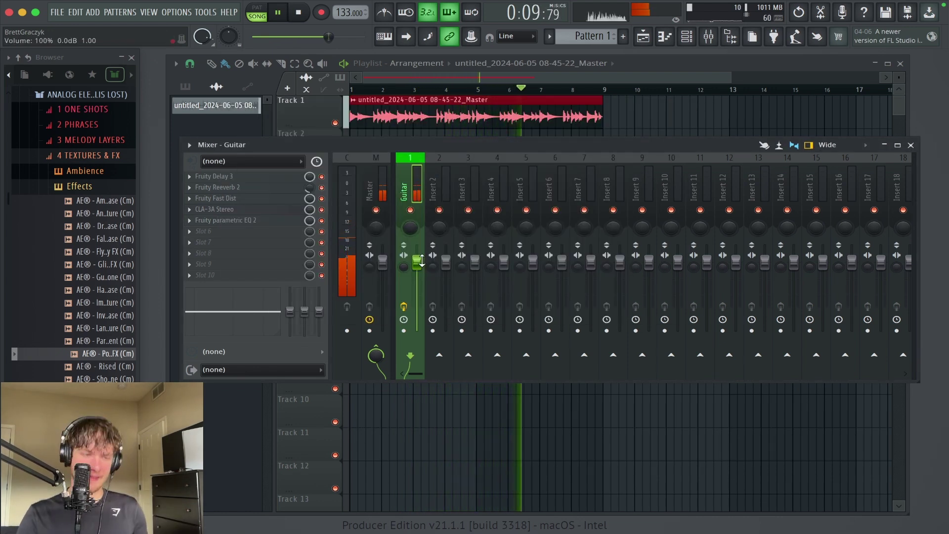
key(space)
key(F9)
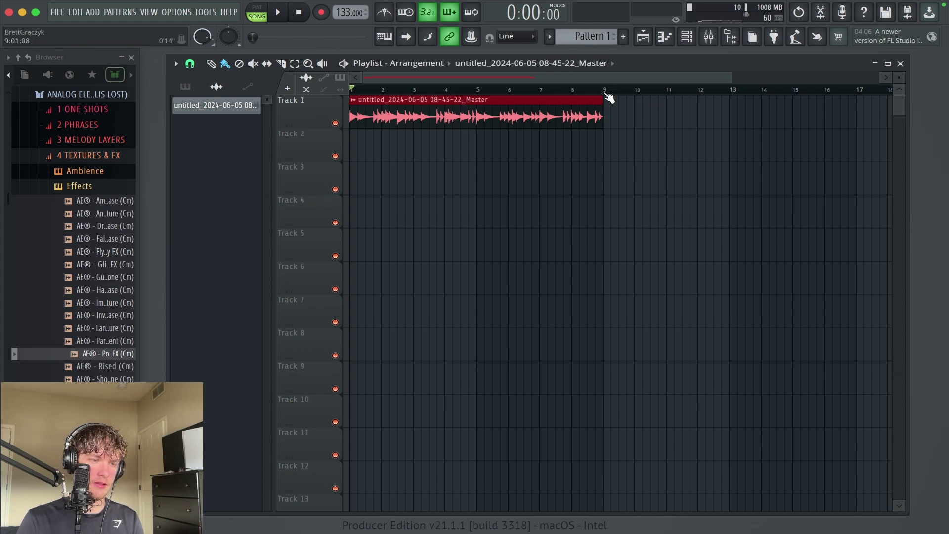
drag(605, 92, 69, 105)
Create a new pattern named Counter and place its clip on Track 4 across bars 1 to 8.
click(623, 37)
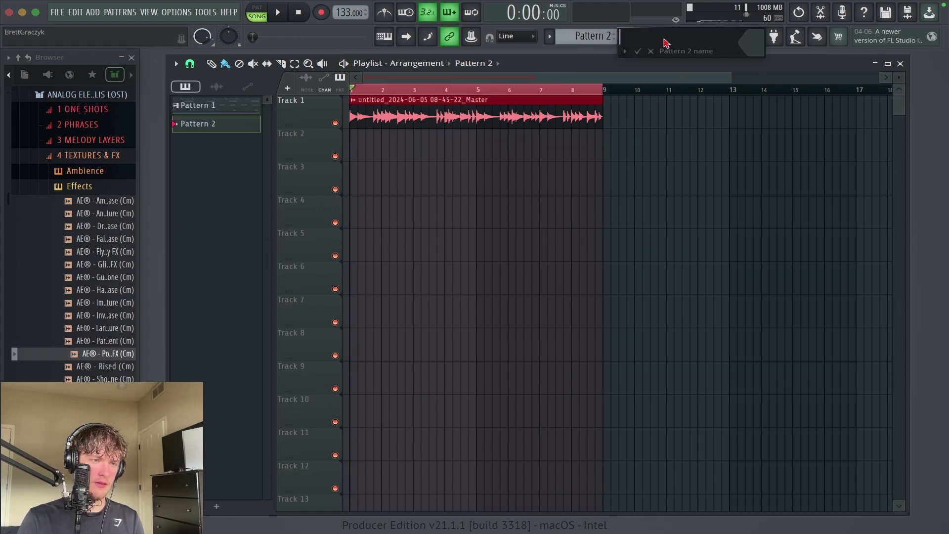
text(Count)
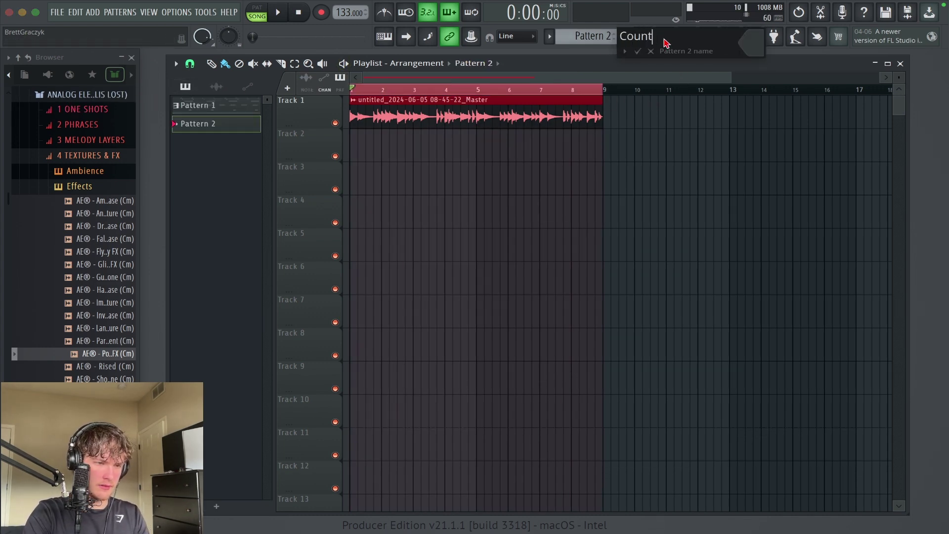
text(er)
key(Return)
click(451, 218)
drag(451, 219, 520, 218)
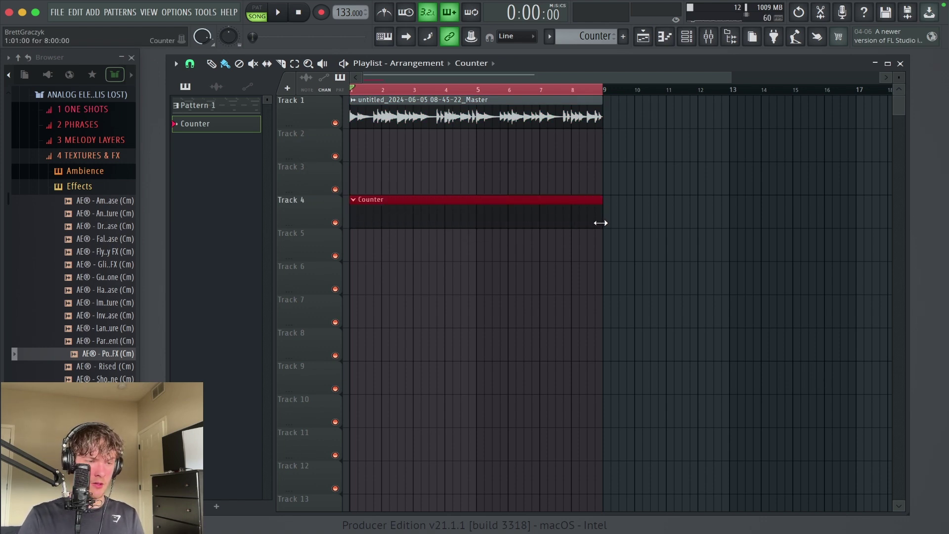
Open the Flutes folder of the Kindo Bands - Eclipse (One Shot Kit) pack among the one shots.
click(89, 155)
click(97, 101)
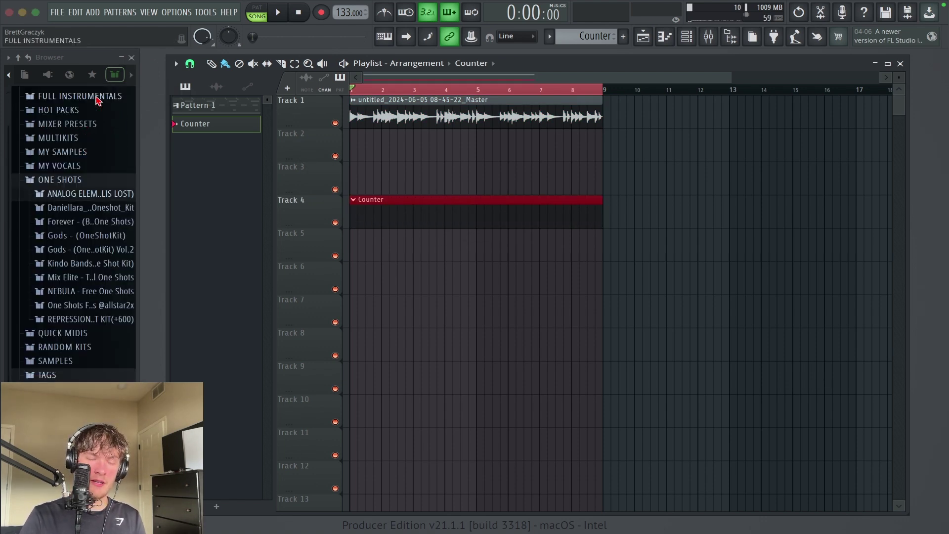
scroll(94, 124, up, 2)
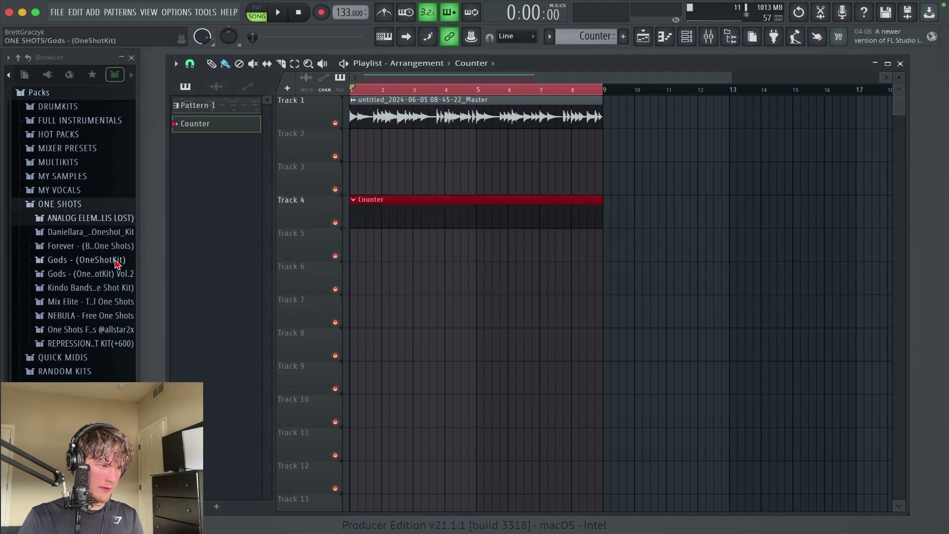
scroll(111, 262, down, 1)
click(121, 305)
scroll(124, 285, down, 1)
click(91, 238)
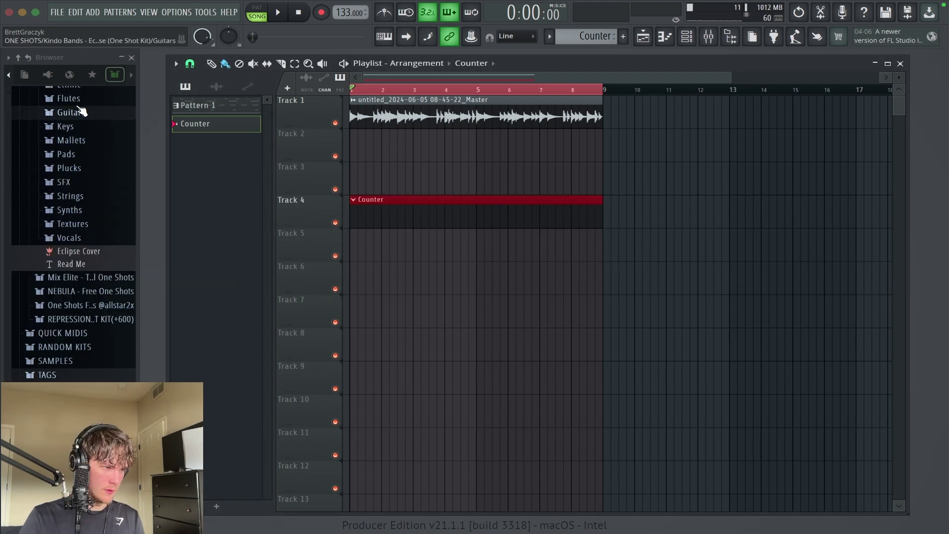
click(79, 103)
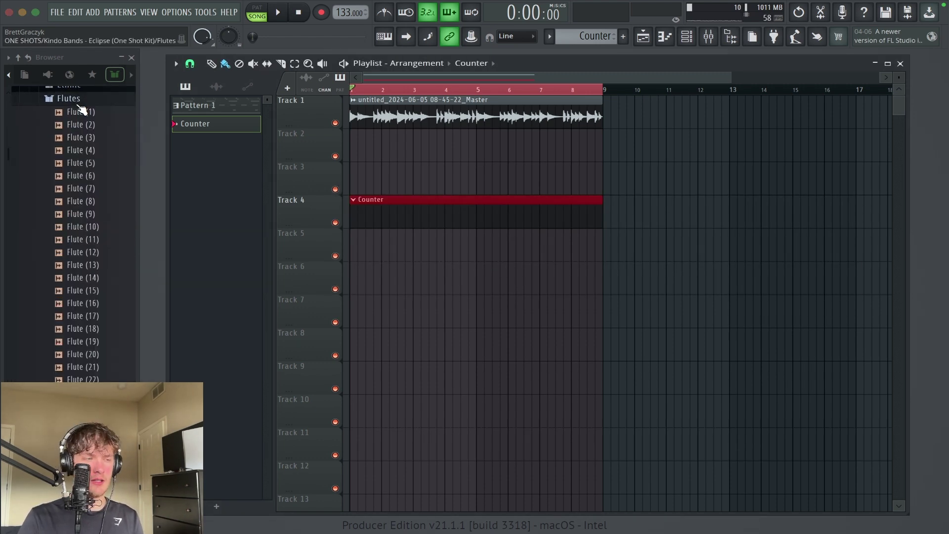
Load the Flute (3) one shot into a new channel and audition Flute (6).
middle_click(89, 139)
click(430, 144)
click(68, 181)
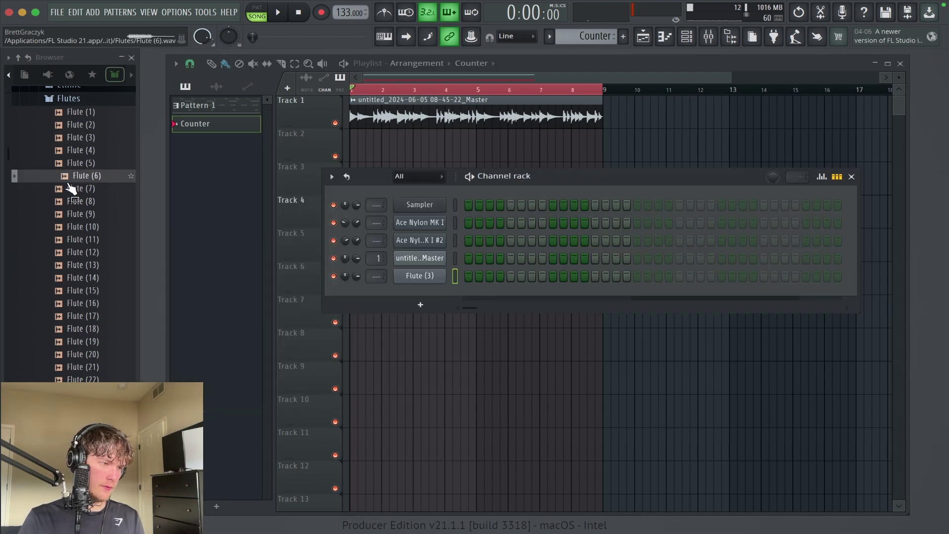
drag(71, 187, 334, 215)
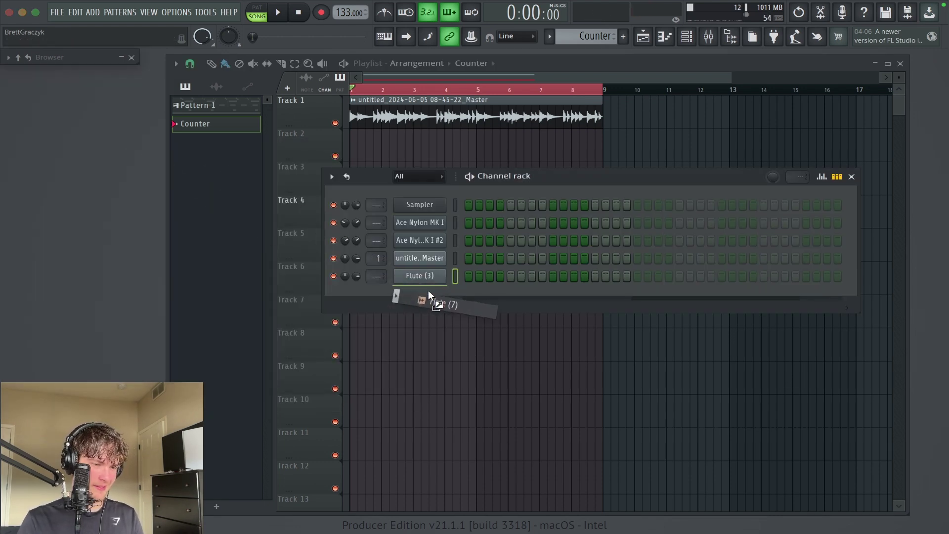
drag(428, 290, 428, 291)
key(super+z)
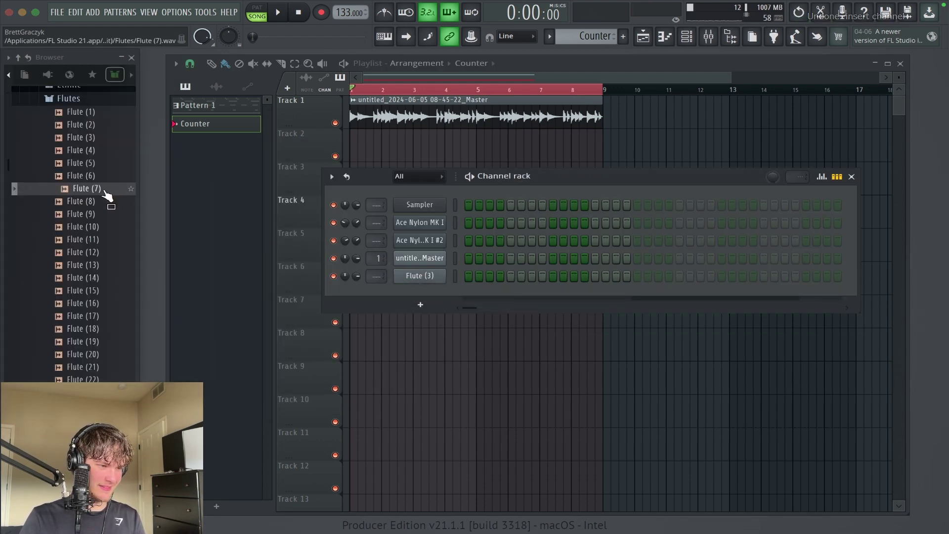
Load the Flute (7) one shot into the flute channel and draw D#5 notes about three bars long at bars 1 and 5.
drag(107, 196, 445, 299)
key(F7)
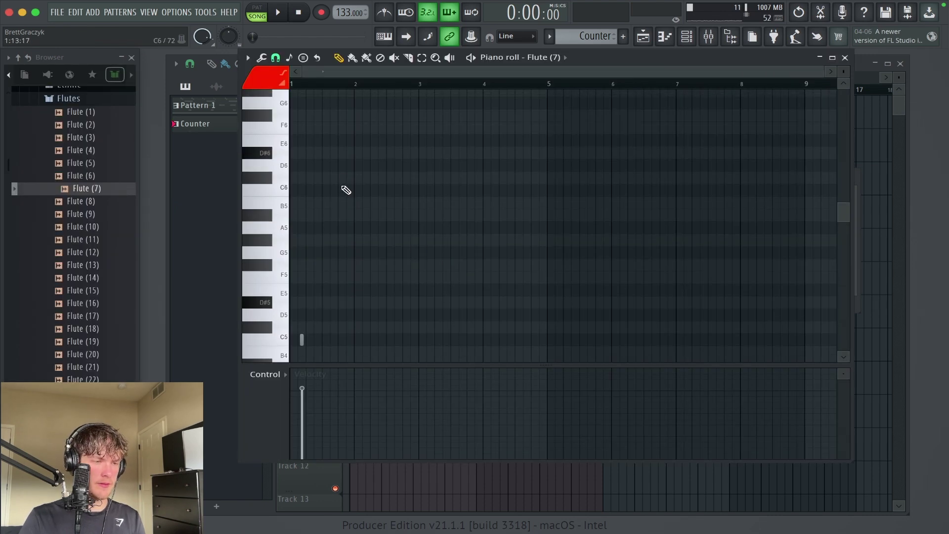
drag(336, 165, 293, 163)
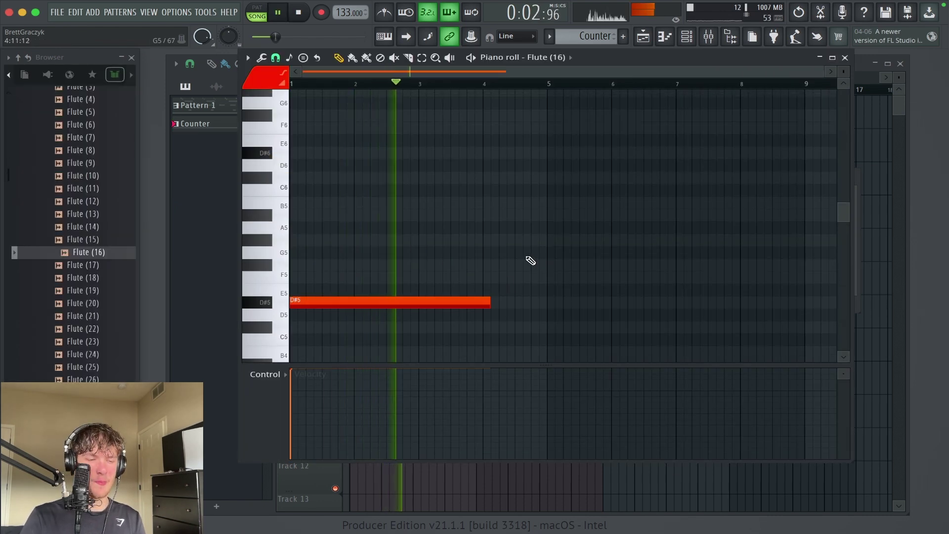
click(552, 302)
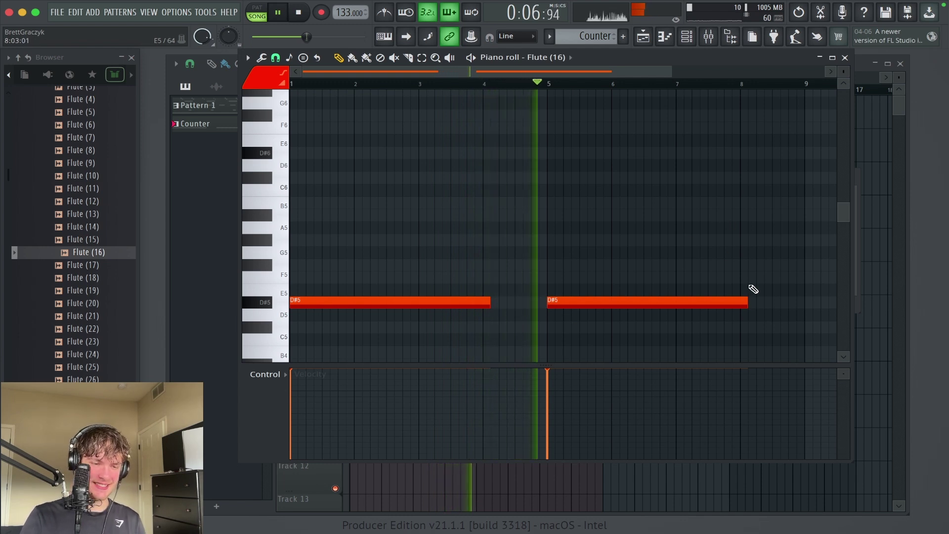
Add a D#6 note filling bar 8 of the flute line and play it back with the guitar loop.
click(745, 155)
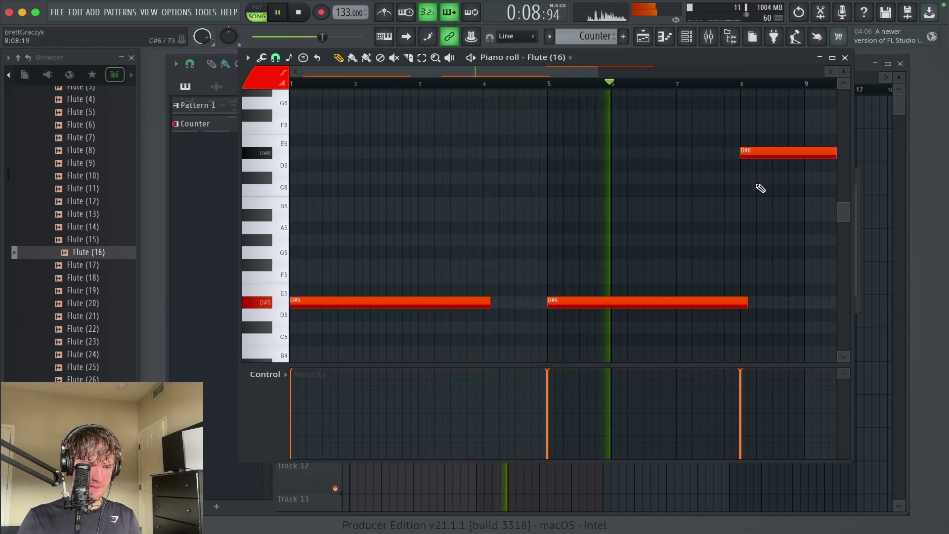
click(711, 163)
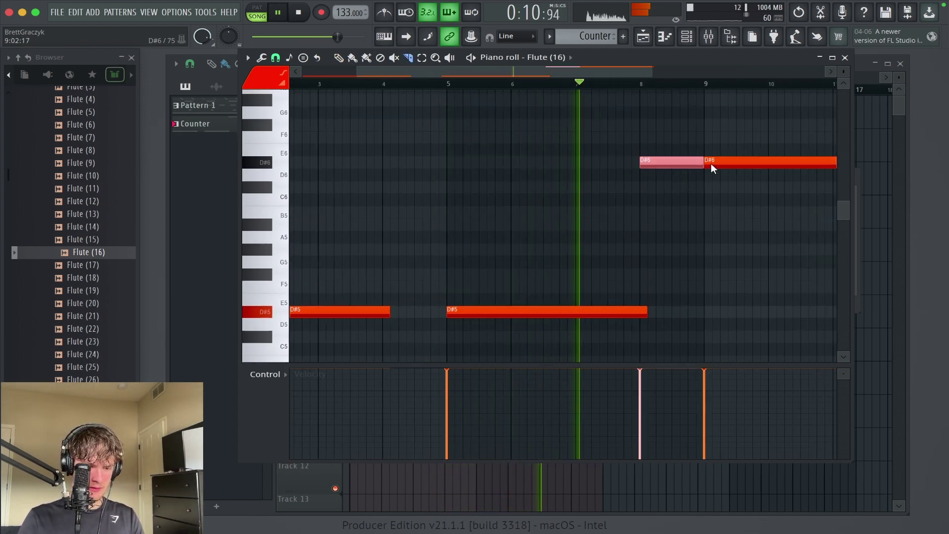
right_click(737, 164)
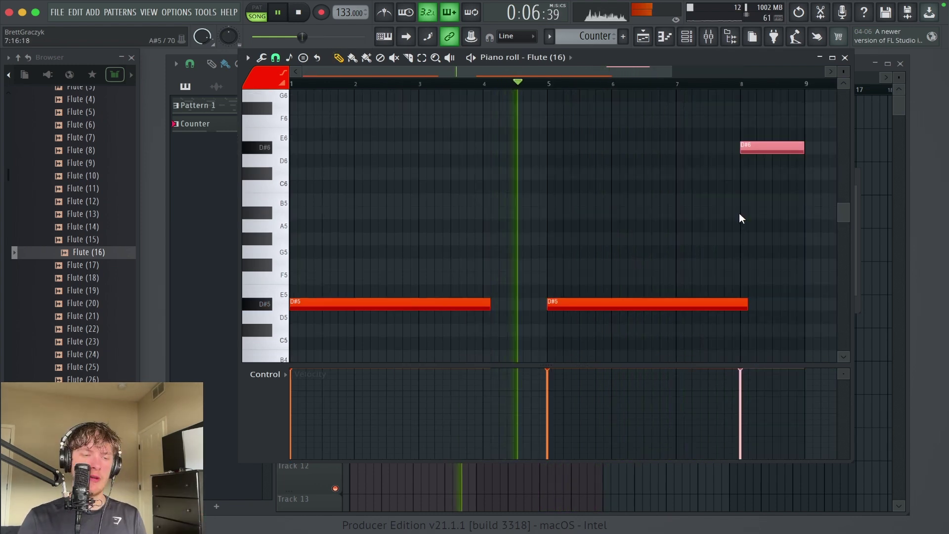
key(space)
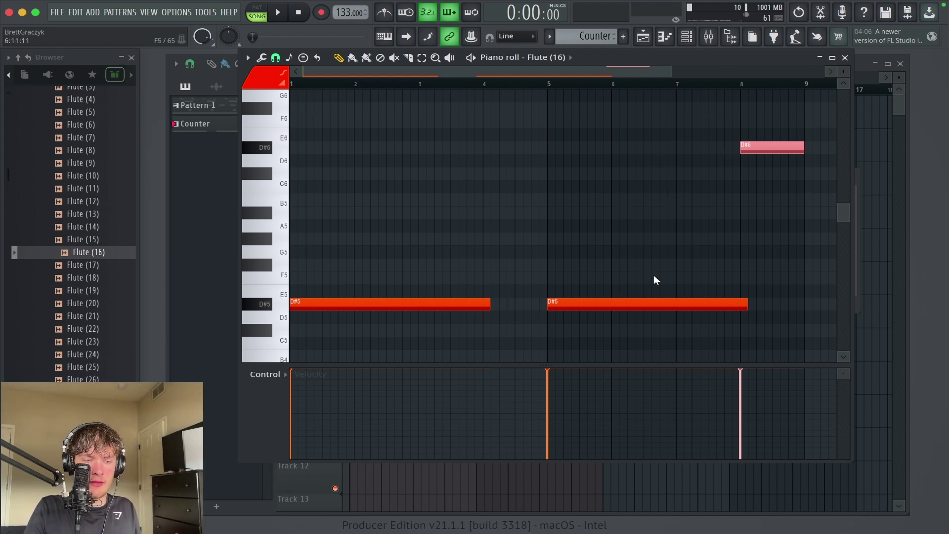
key(ctrl+Down)
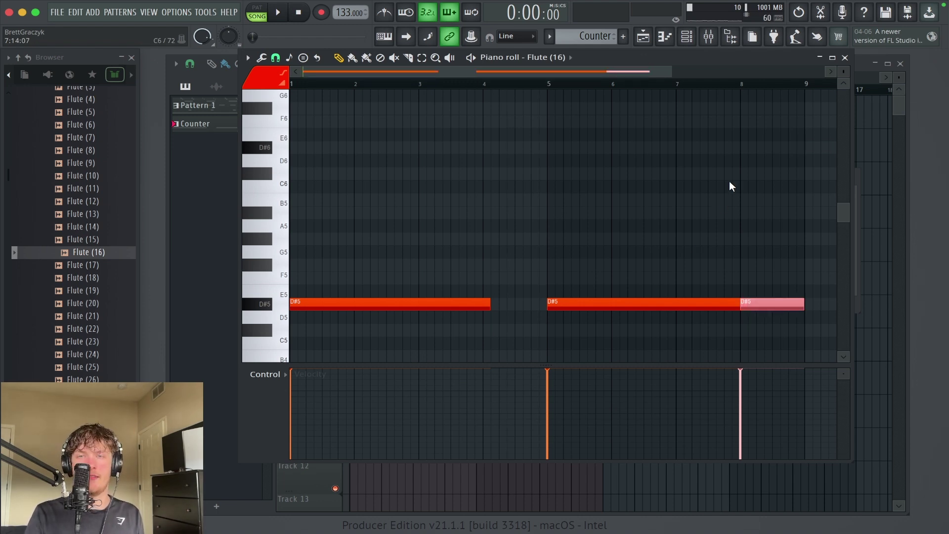
key(ctrl+Up)
key(space)
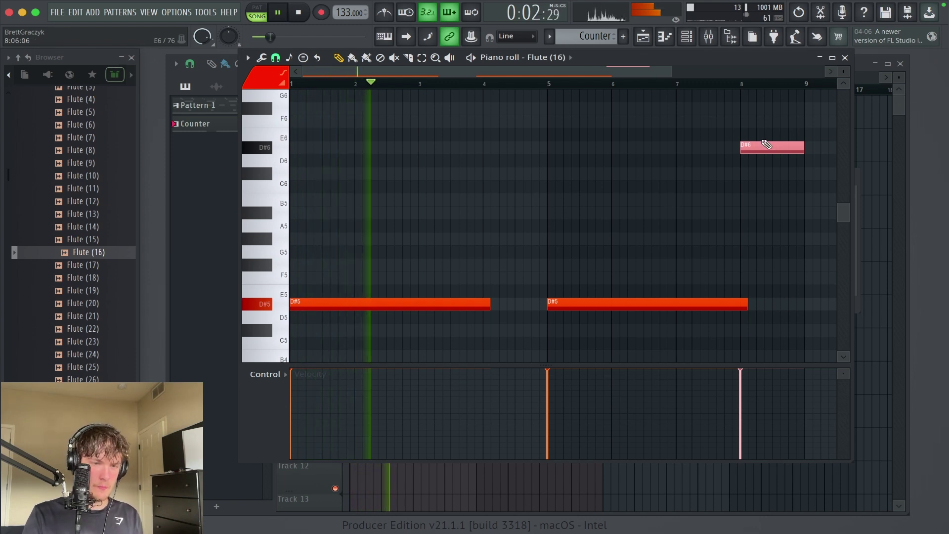
Close the flute's piano roll, collapse the Flutes folder and stop playback.
click(844, 58)
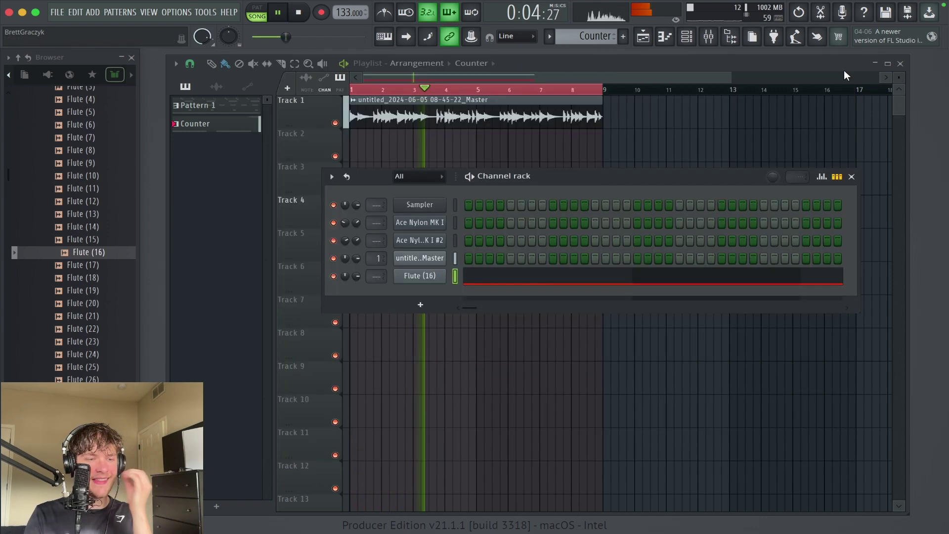
scroll(123, 227, up, 3)
scroll(121, 227, up, 5)
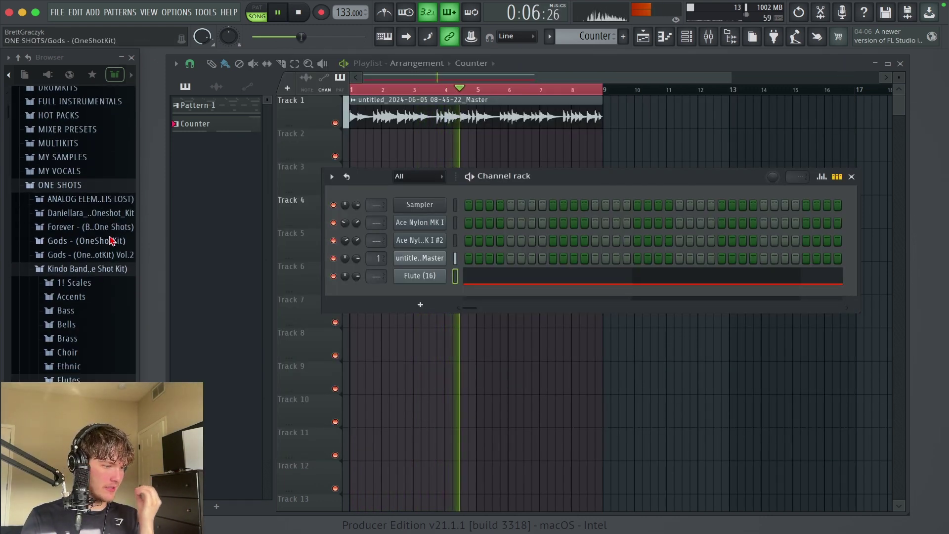
click(81, 322)
key(space)
scroll(79, 277, up, 2)
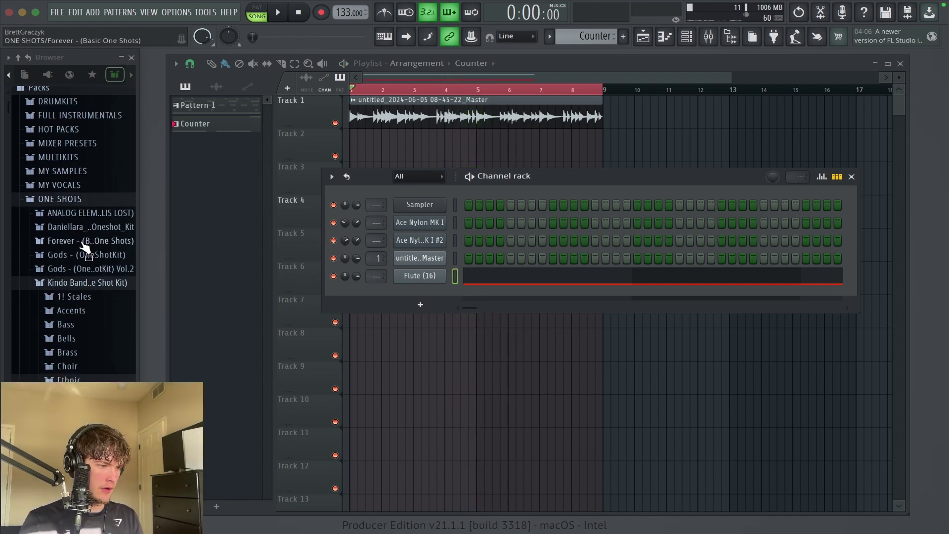
Open the Brass folder of the Kindo Bands one shot kit and audition Brass (1) and Brass (2).
scroll(84, 282, down, 2)
click(68, 294)
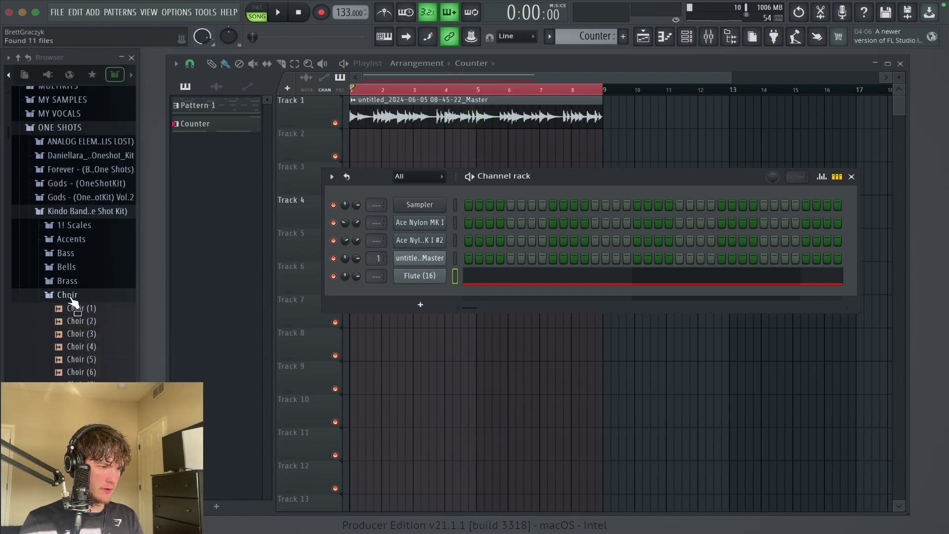
click(69, 296)
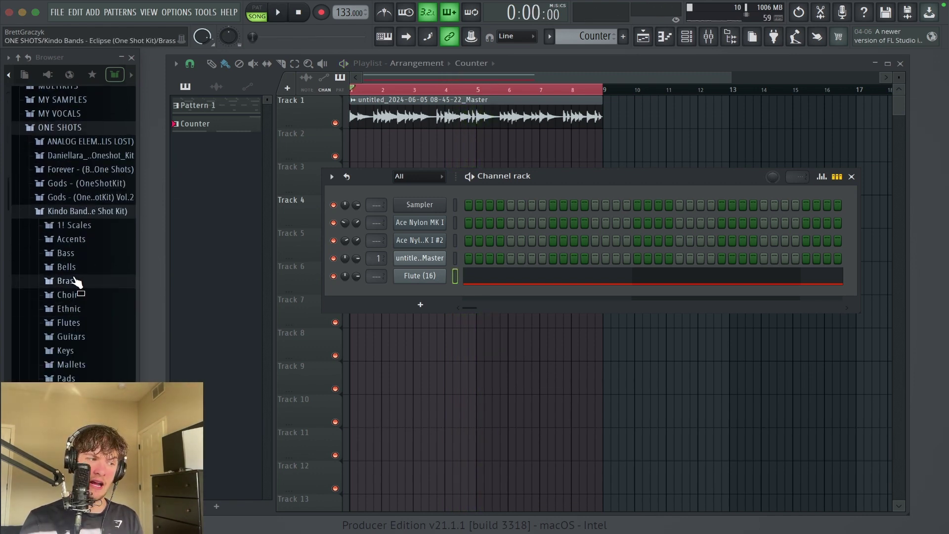
click(76, 280)
click(83, 107)
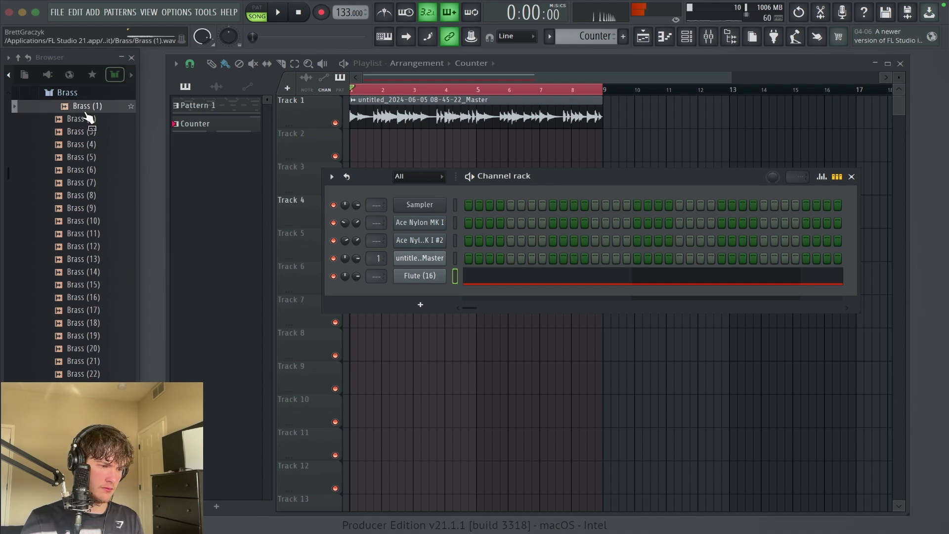
click(89, 119)
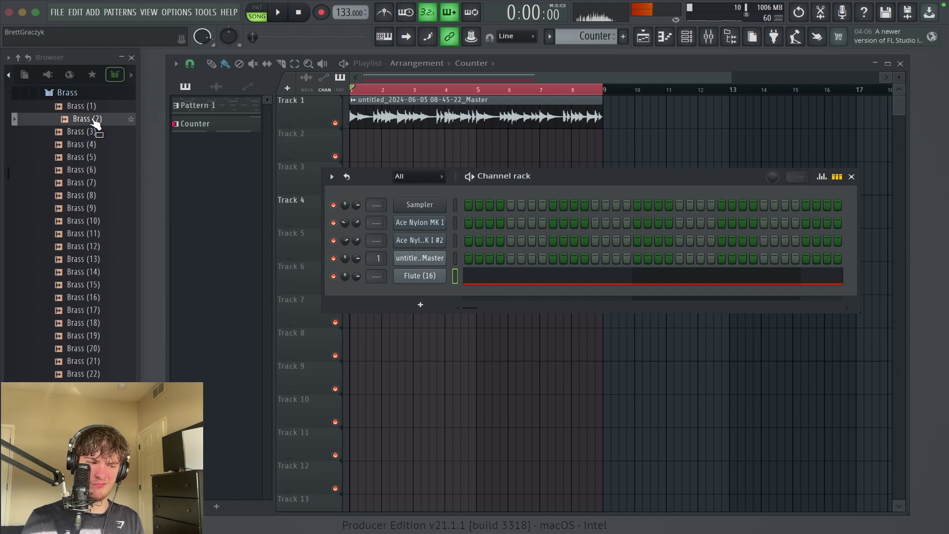
Load the Brass (2) one shot into a new channel and set its time stretching mode to Stretch.
drag(95, 123, 360, 257)
drag(401, 293, 401, 294)
click(419, 294)
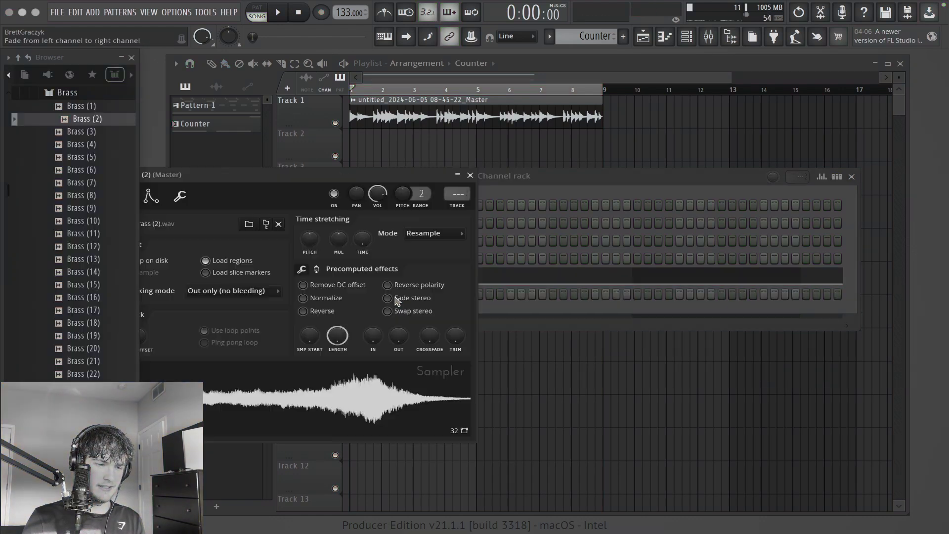
click(447, 235)
click(446, 269)
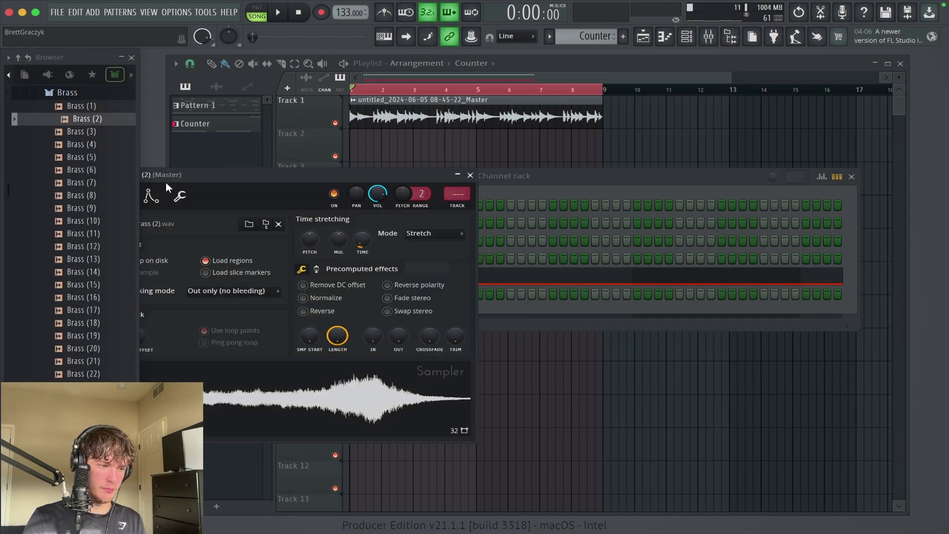
Draw a D#4 note about three bars long at bar 1 in the Brass (2) piano roll and play it back.
right_click(457, 287)
click(489, 292)
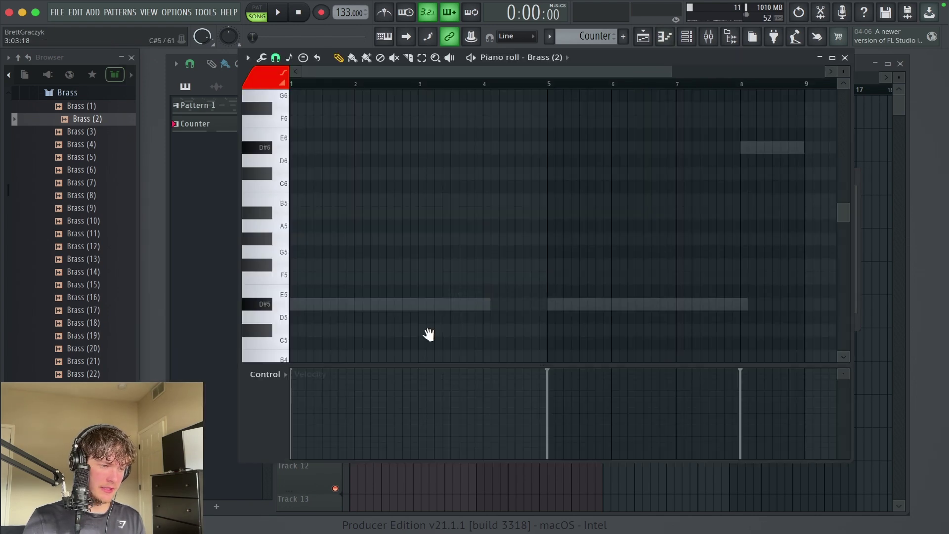
scroll(428, 335, down, 10)
click(390, 218)
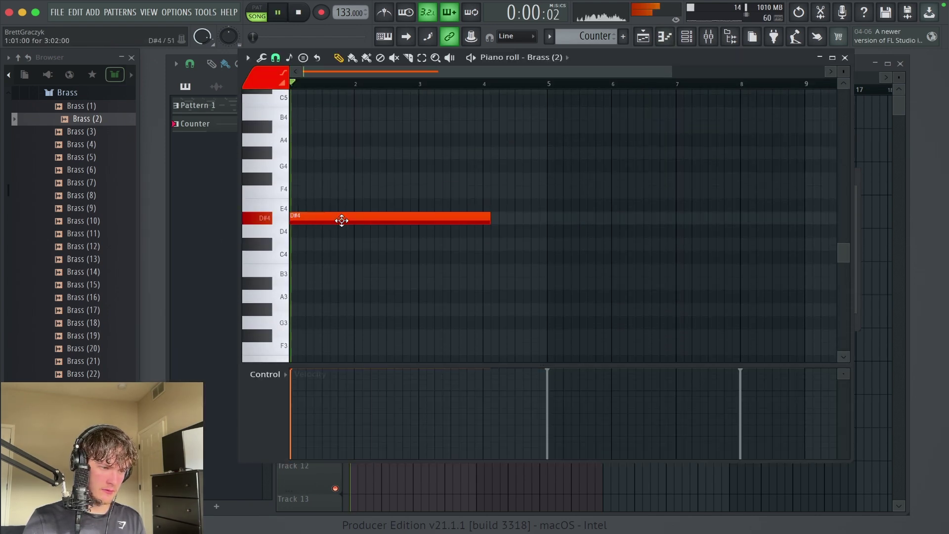
drag(471, 220, 474, 285)
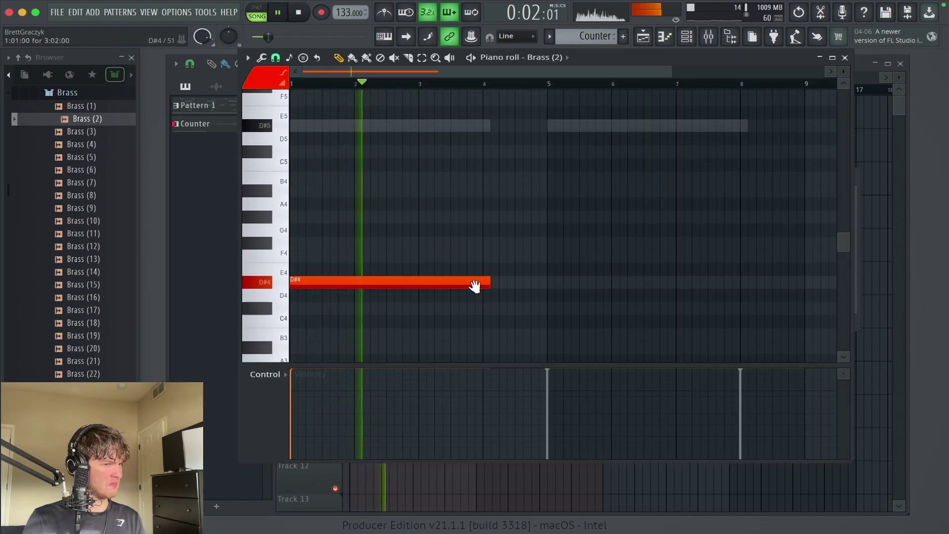
key(space)
Add a D#5 note of the same length at bar 1 and duplicate both brass notes to bar 5.
click(357, 140)
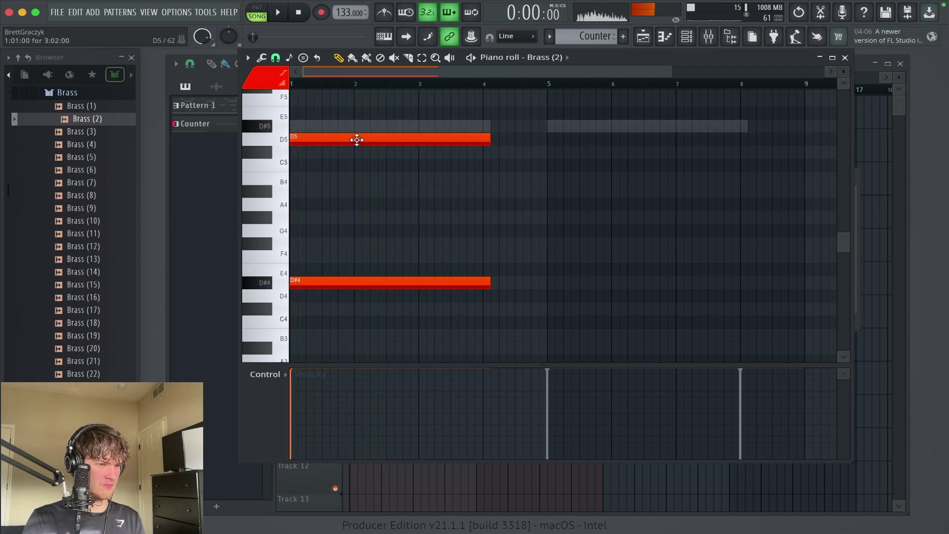
drag(356, 140, 343, 127)
key(space)
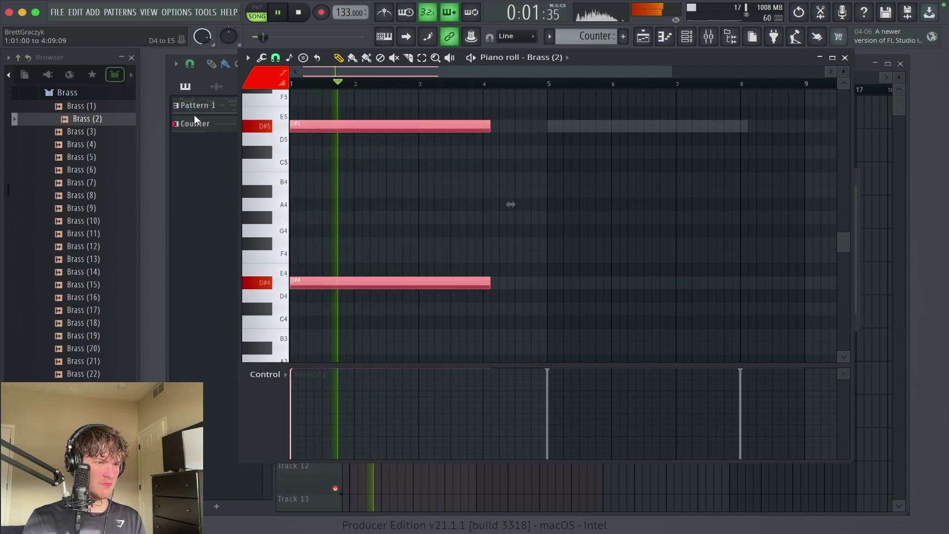
key(ctrl+b)
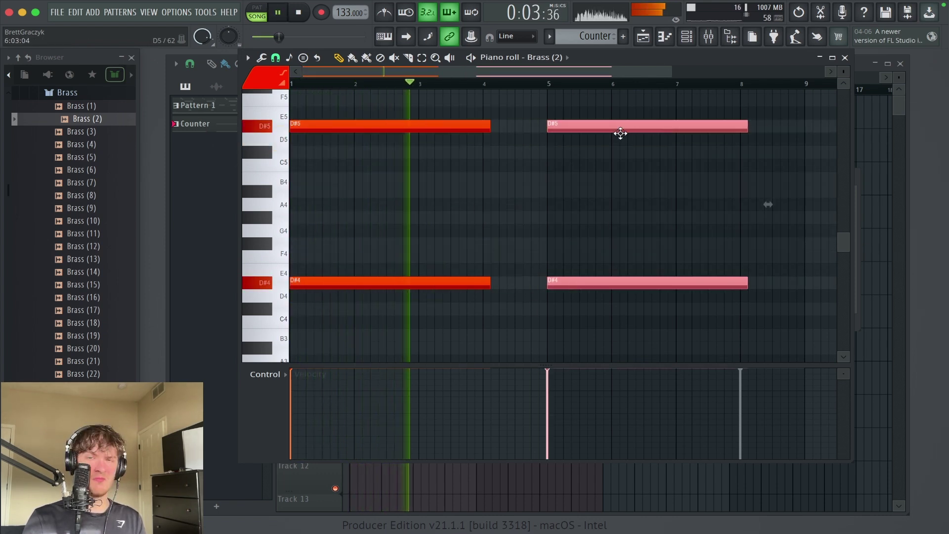
Lengthen the first pair of brass notes up to bar 5 and extend the ends of the second pair.
scroll(634, 188, up, 2)
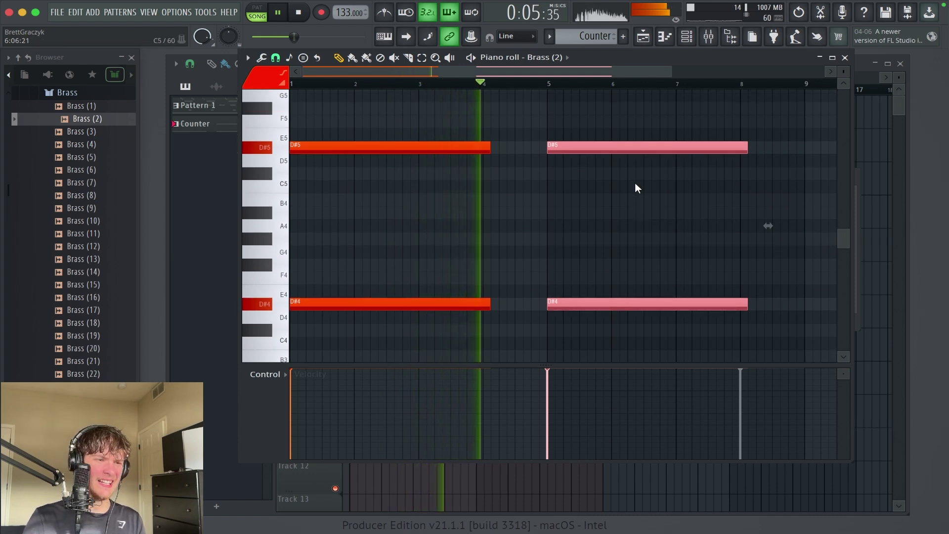
drag(465, 130, 481, 296)
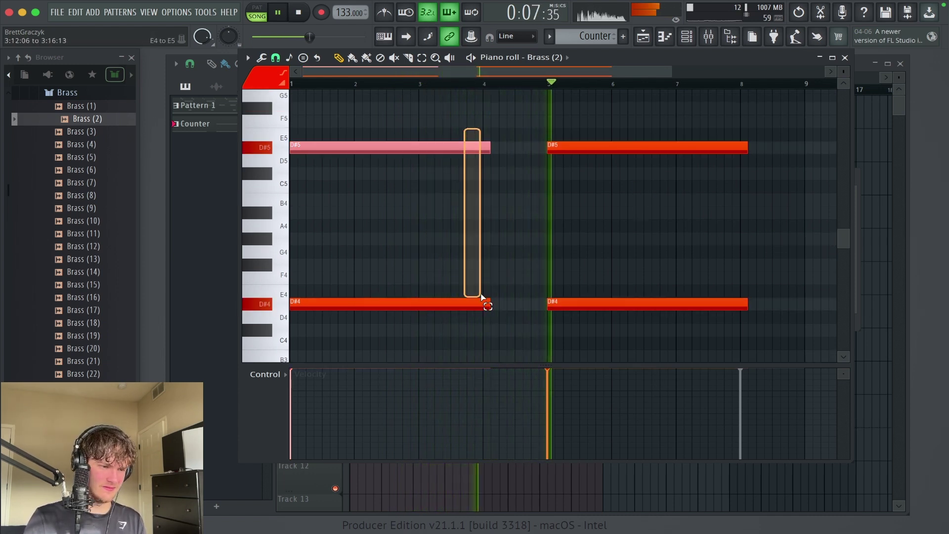
drag(425, 128, 547, 304)
drag(646, 323, 655, 125)
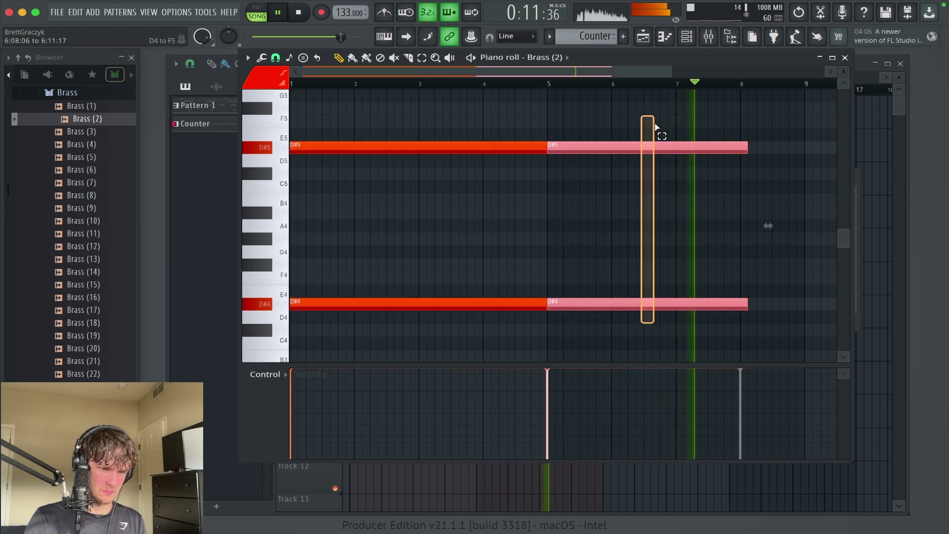
drag(747, 147, 766, 147)
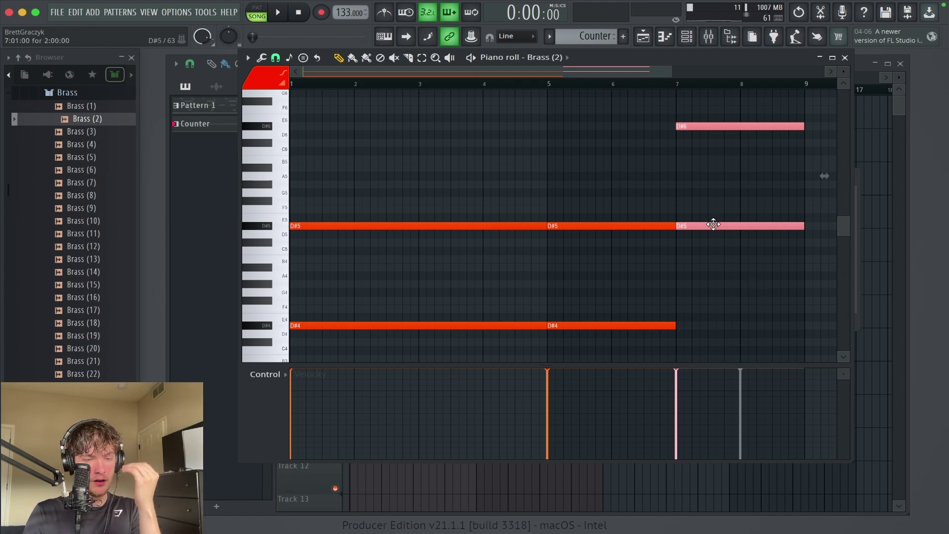
Split the bar 8 brass notes into half-bar F5 and F6 notes followed by half-bar F#5 and F#6 notes.
drag(791, 212, 668, 236)
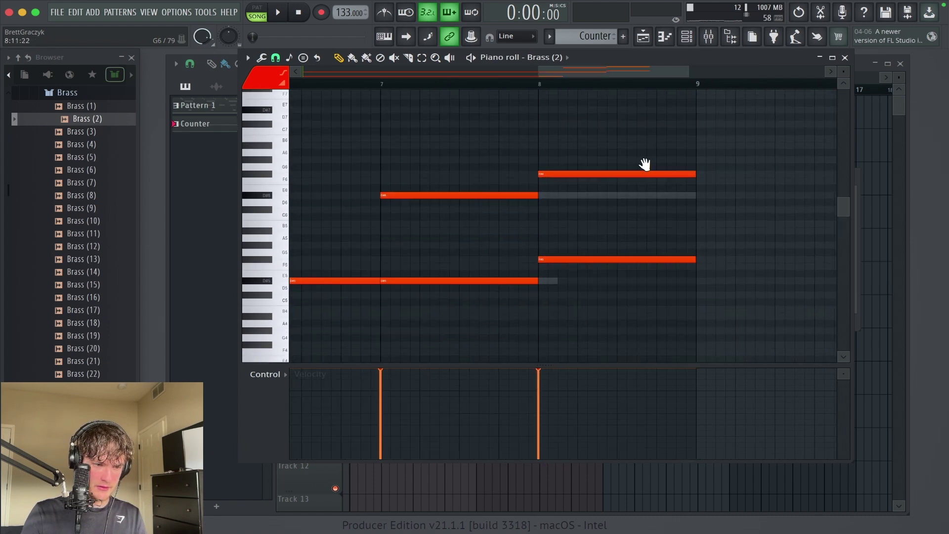
drag(751, 303, 463, 98)
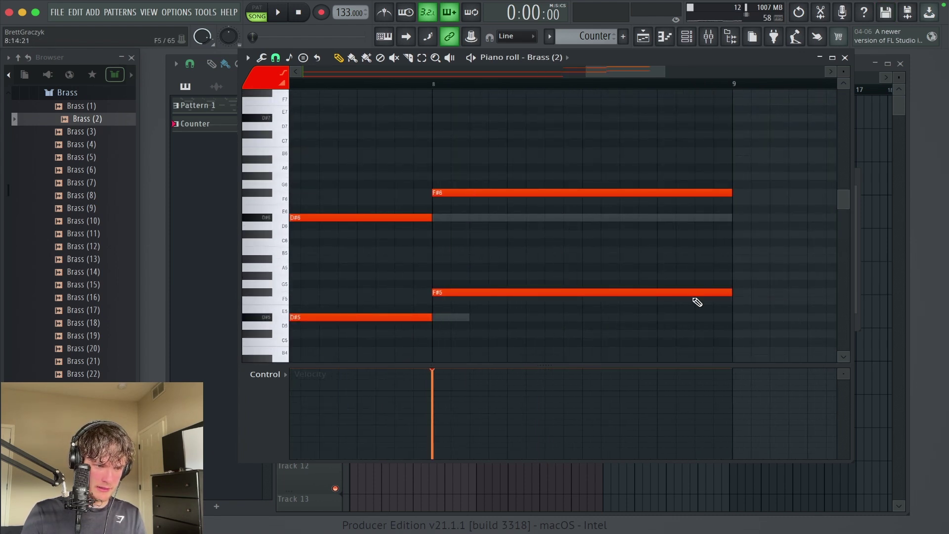
drag(630, 311, 722, 190)
drag(722, 193, 703, 206)
drag(712, 200, 584, 201)
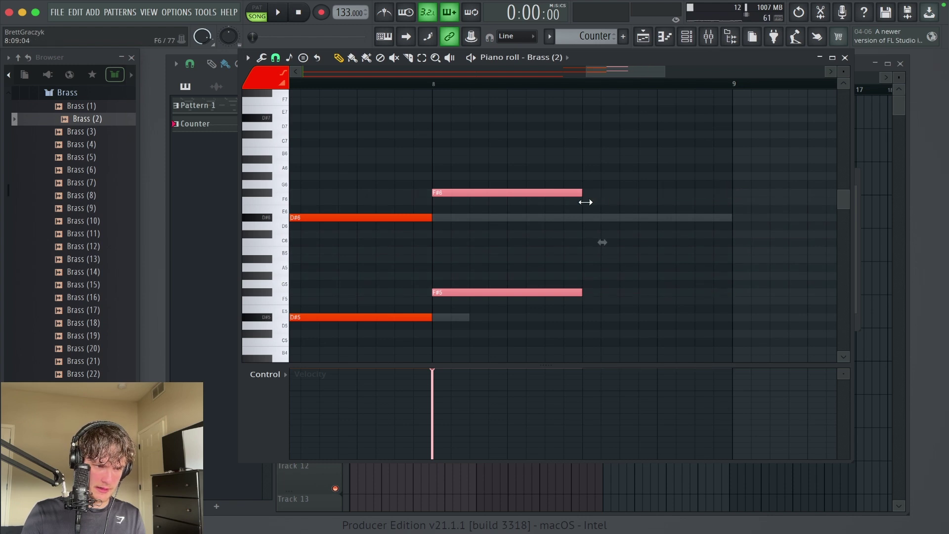
key(ctrl+b)
scroll(696, 202, down, 8)
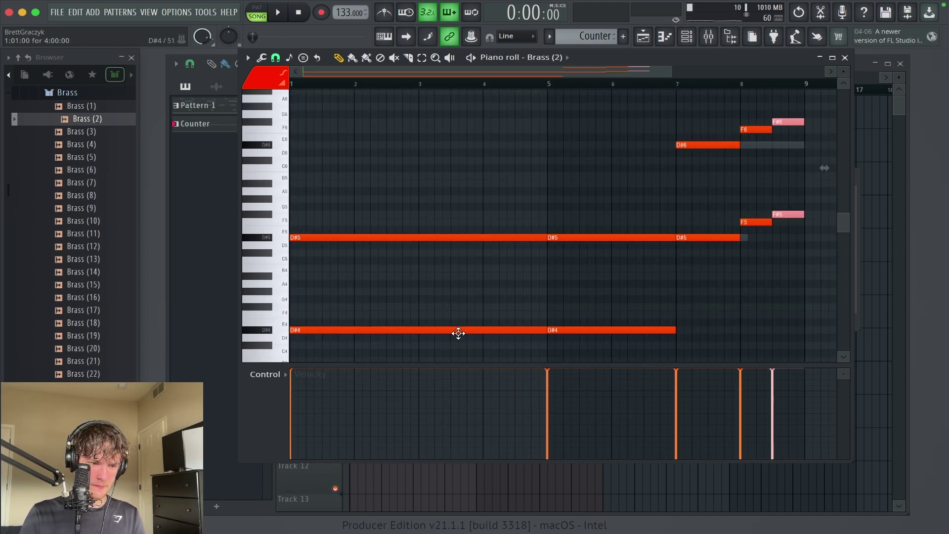
Move the upper D#6, F6 and F#6 brass notes in bars 7 and 8 down two octaves to D#4, F4 and F#4.
drag(588, 105, 818, 140)
key(ctrl+Down)
key(ctrl+c)
key(ctrl+v)
key(ctrl+Down)
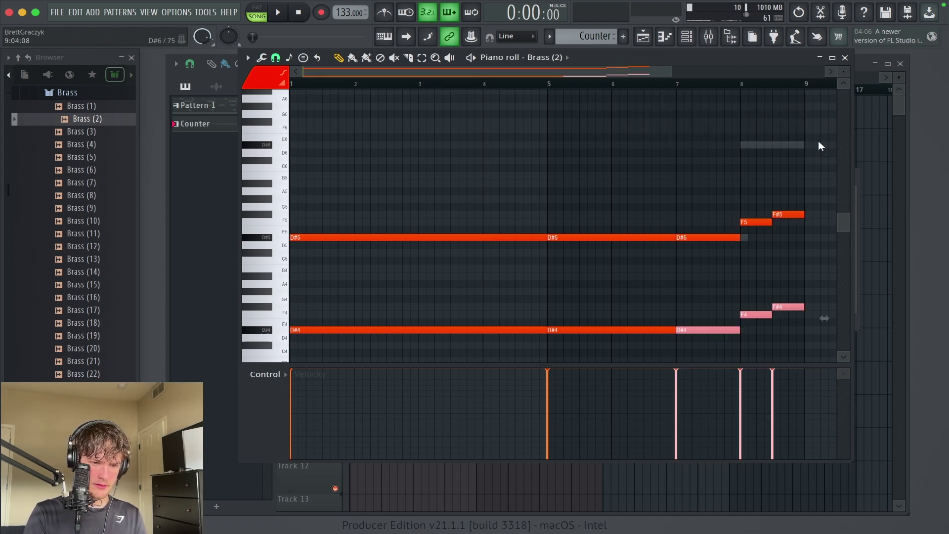
Add a one-bar D#6 brass note at bar 8 above the F and F# notes and play the loop.
click(813, 155)
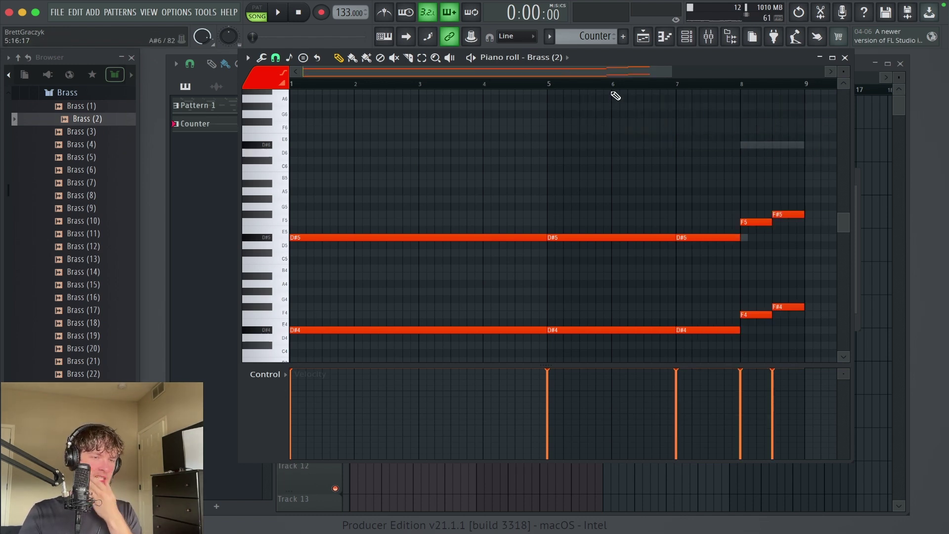
key(space)
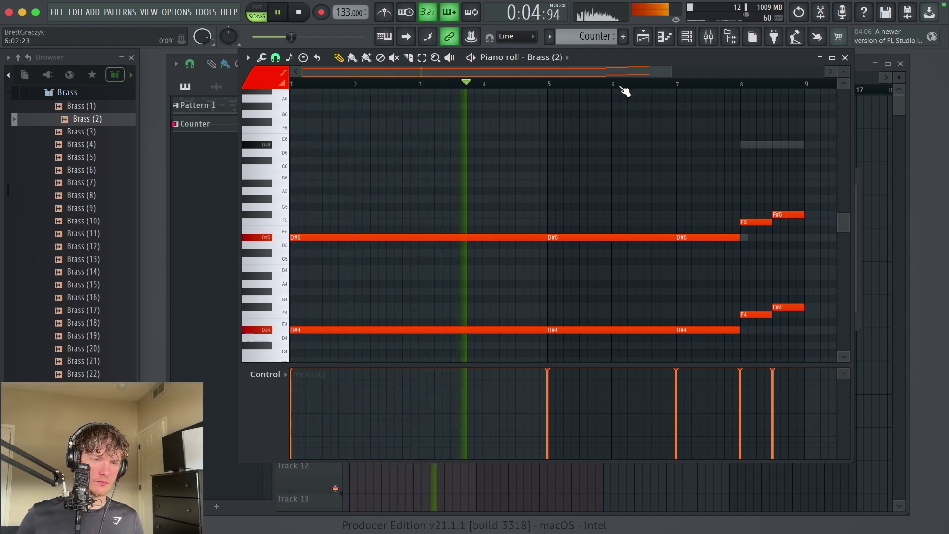
click(755, 145)
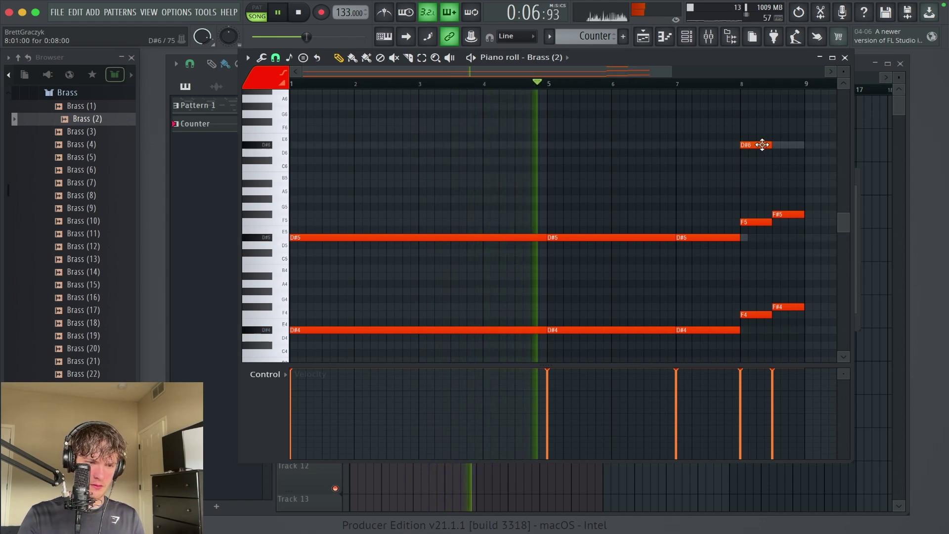
drag(771, 145, 804, 147)
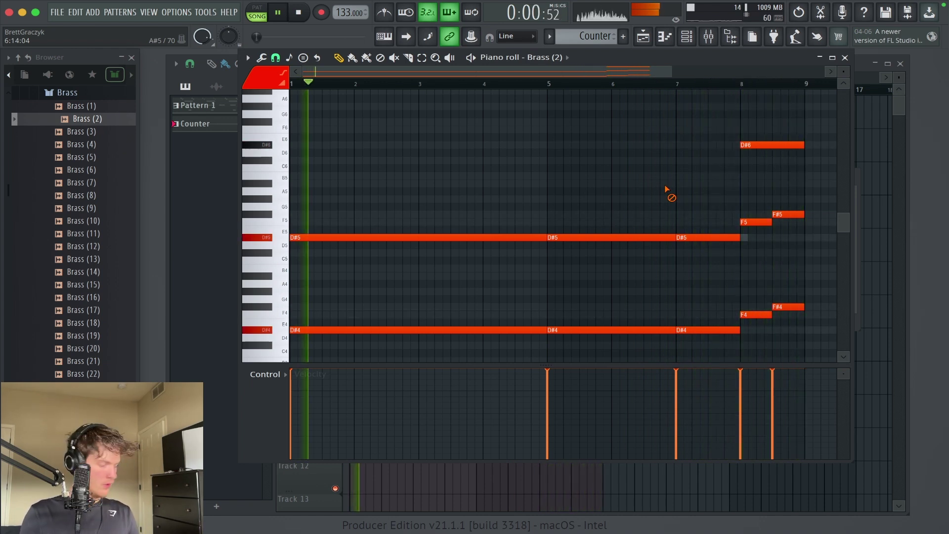
key(space)
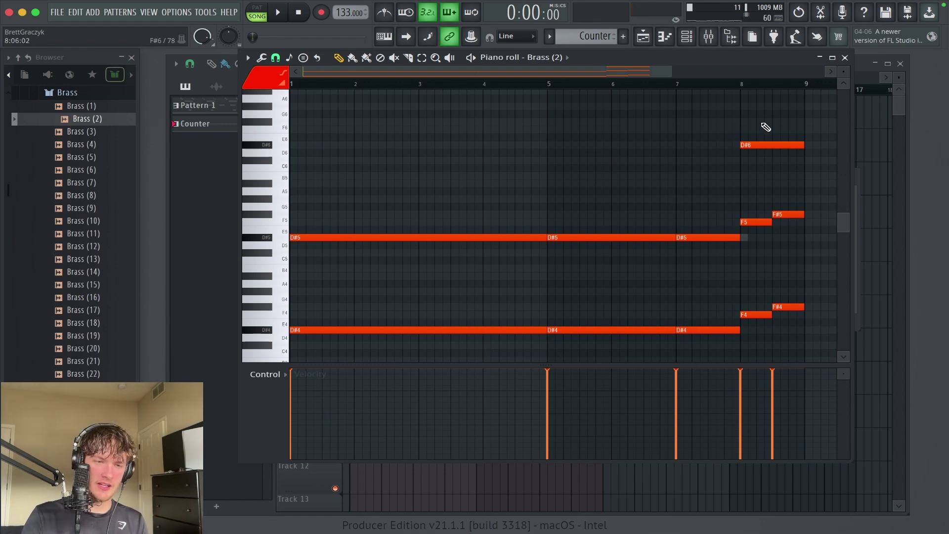
Return to the playlist and duplicate the guitar audio clip on Track 1 to bar 9.
click(845, 58)
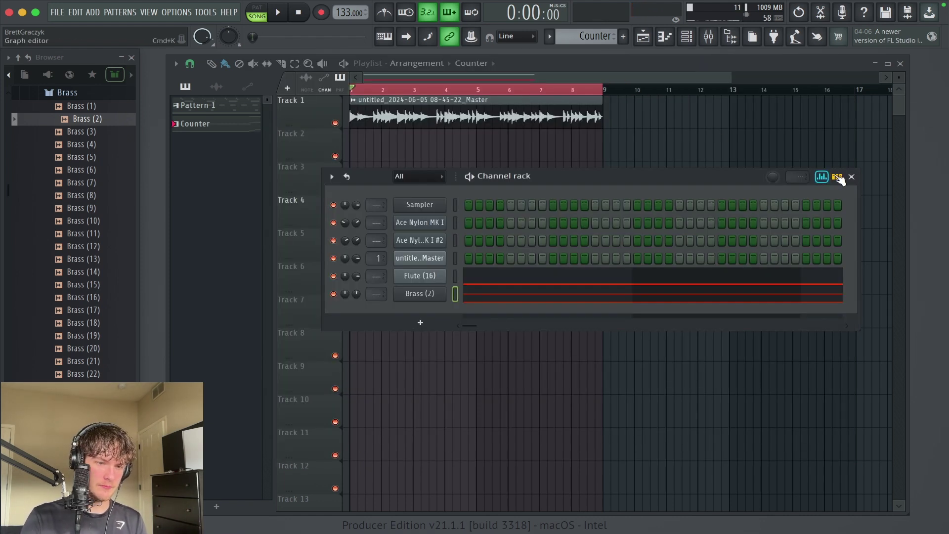
click(851, 176)
key(ctrl+b)
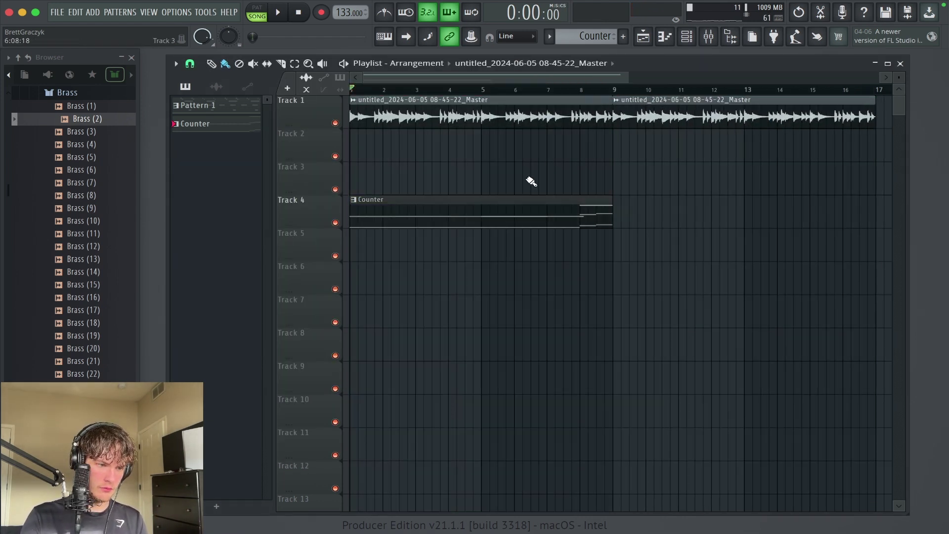
Split the Counter pattern by channel, placing the Flute (16) clip on Track 3 and the Brass (2) clip on Track 4 at bar 1.
right_click(234, 111)
click(198, 123)
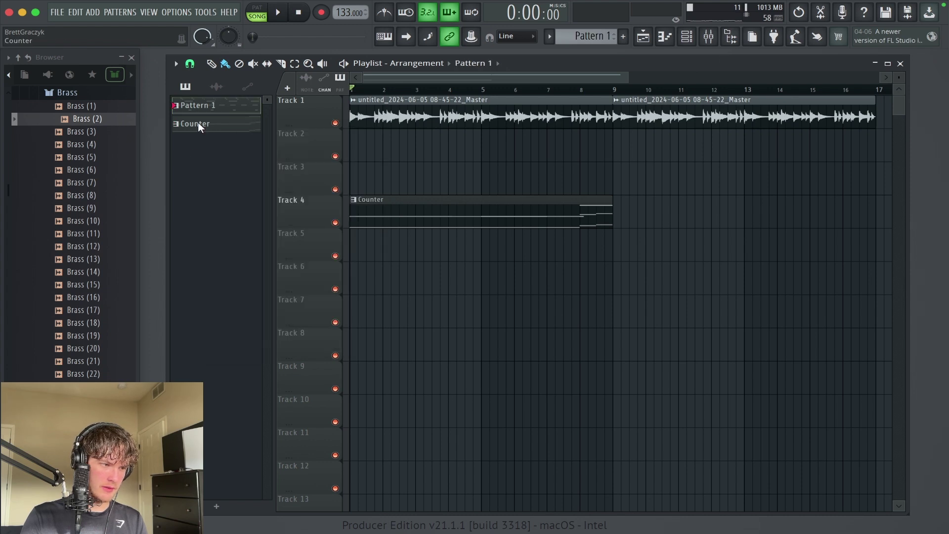
right_click(197, 123)
click(232, 318)
click(429, 232)
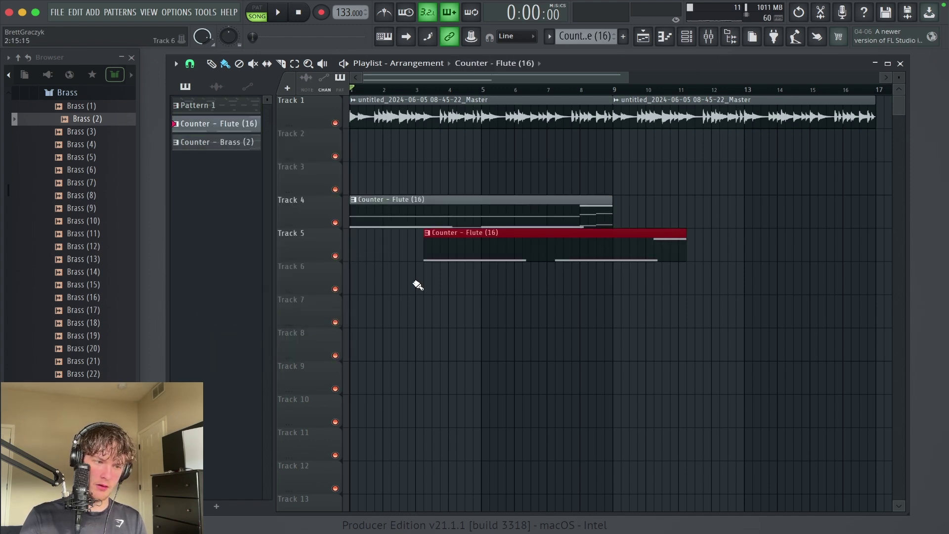
right_click(445, 243)
drag(478, 218, 478, 167)
drag(484, 214, 478, 205)
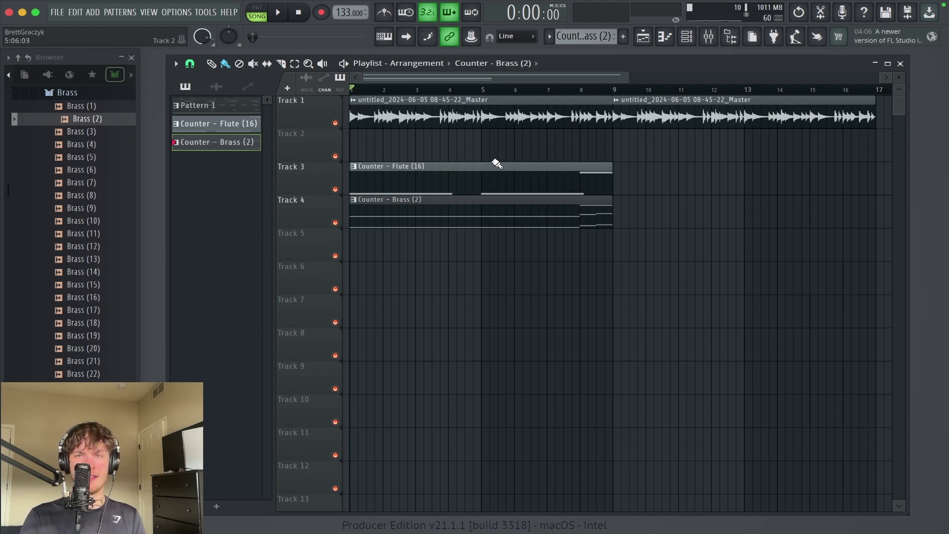
Duplicate the guitar, flute and brass clips along the playlist to lay out an arrangement ending at bar 41.
drag(613, 259, 715, 180)
drag(738, 295, 420, 89)
key(ctrl+b)
scroll(515, 163, up, 3)
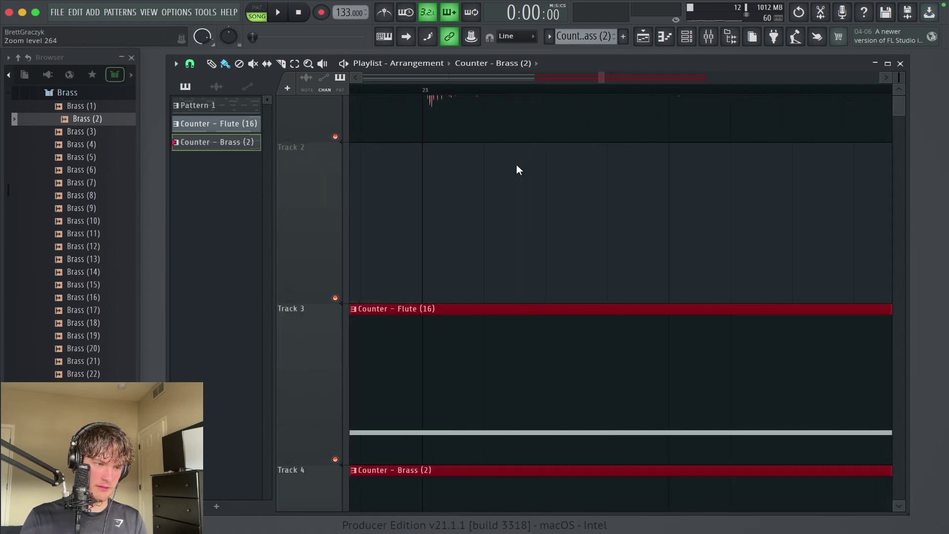
scroll(516, 163, down, 3)
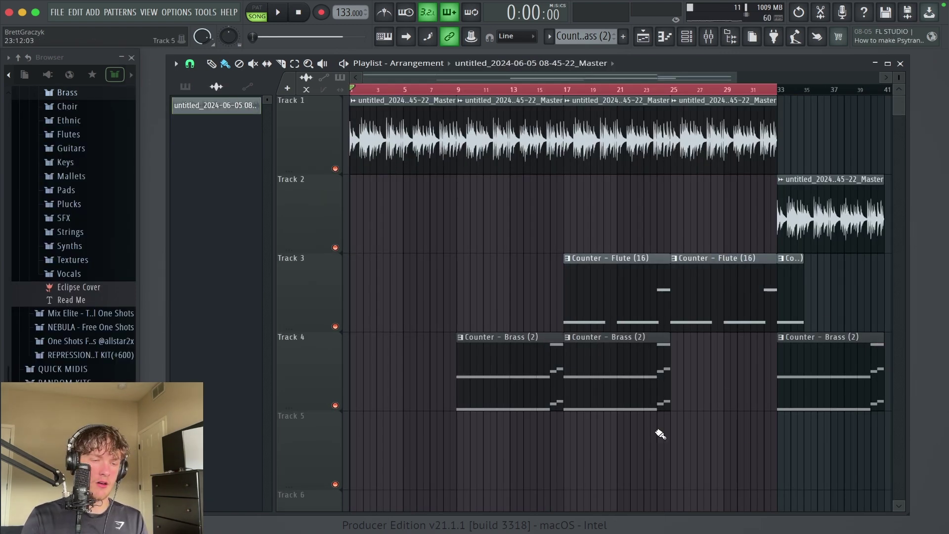
Play the arrangement, audition samples from the Textures one-shot folder, and place Texture (20) on Track 2 at bar 1.
key(space)
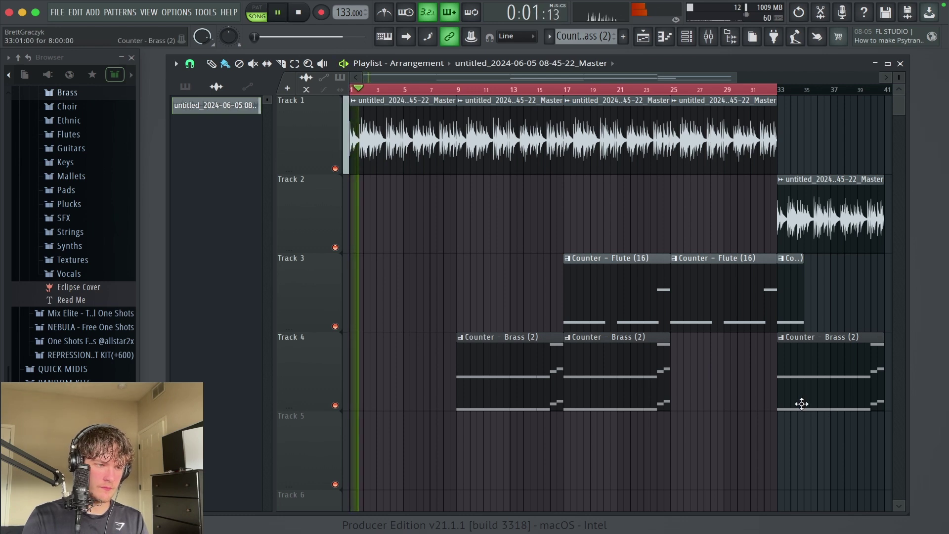
click(89, 261)
click(89, 218)
click(89, 217)
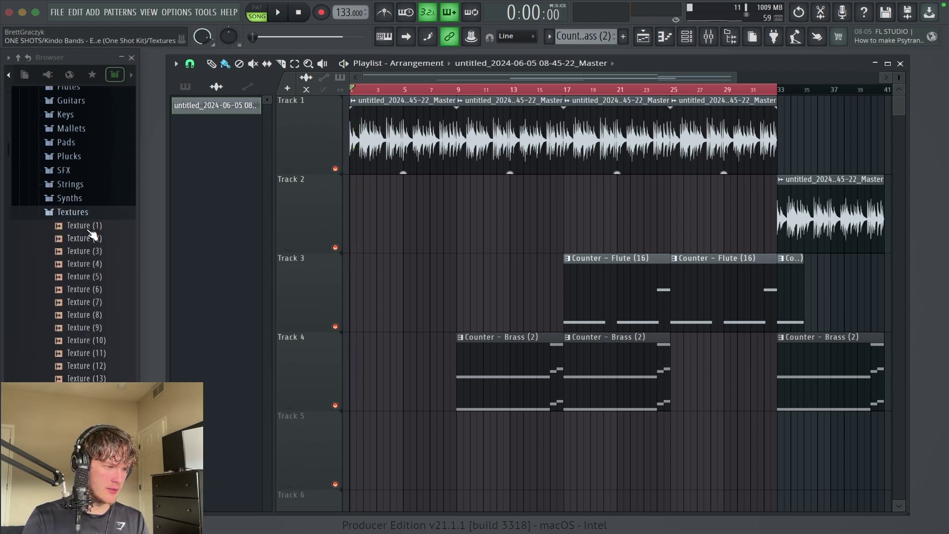
click(91, 228)
click(100, 254)
click(100, 276)
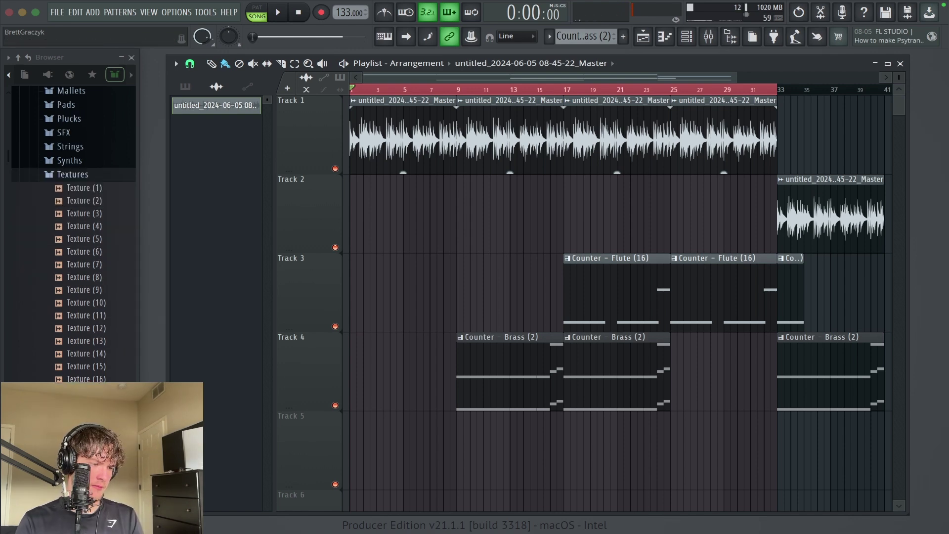
drag(97, 429, 462, 247)
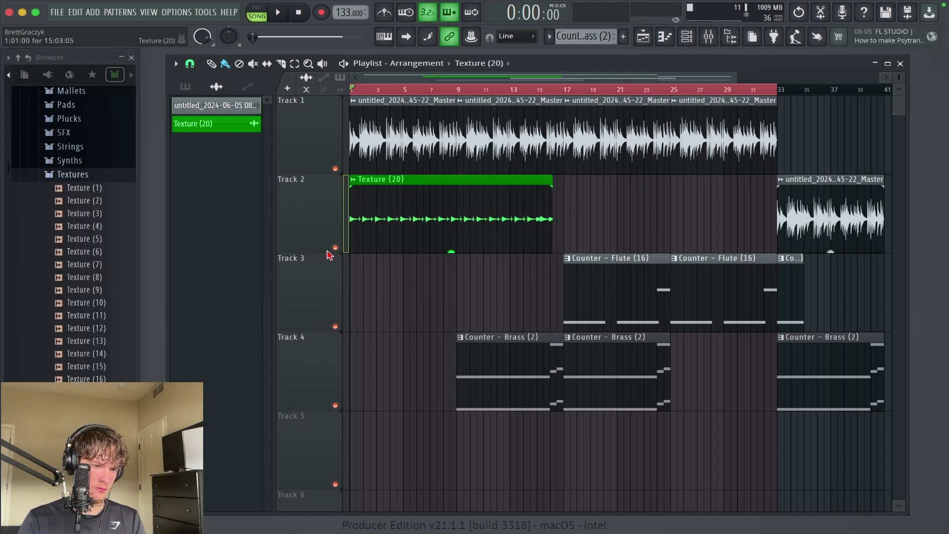
Play the texture with the guitar and stretch the Texture (20) clip to end at bar 17.
key(space)
drag(625, 311, 352, 114)
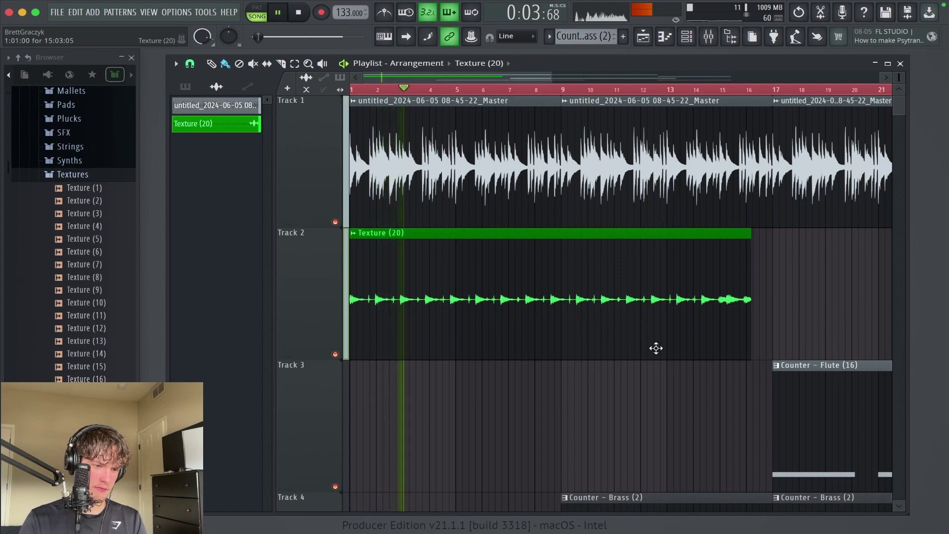
drag(735, 383, 428, 148)
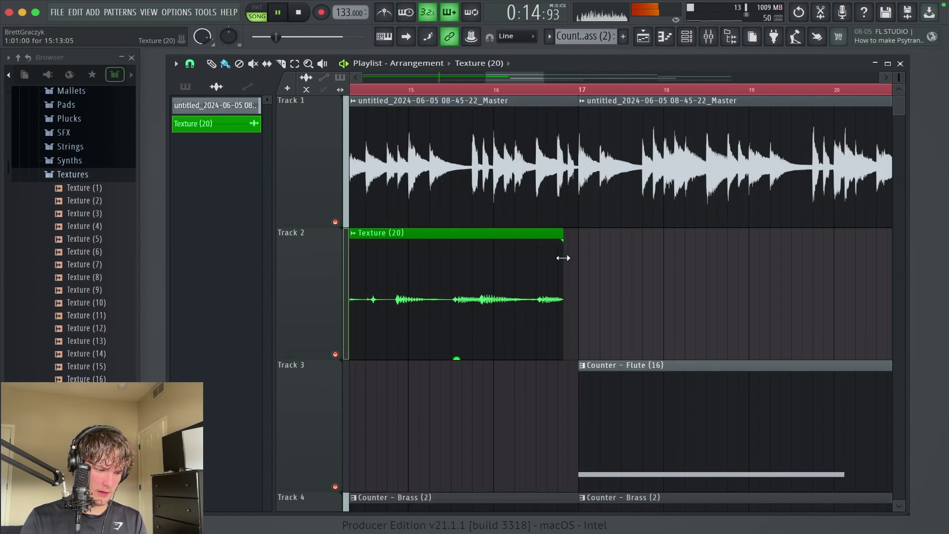
drag(563, 259, 568, 259)
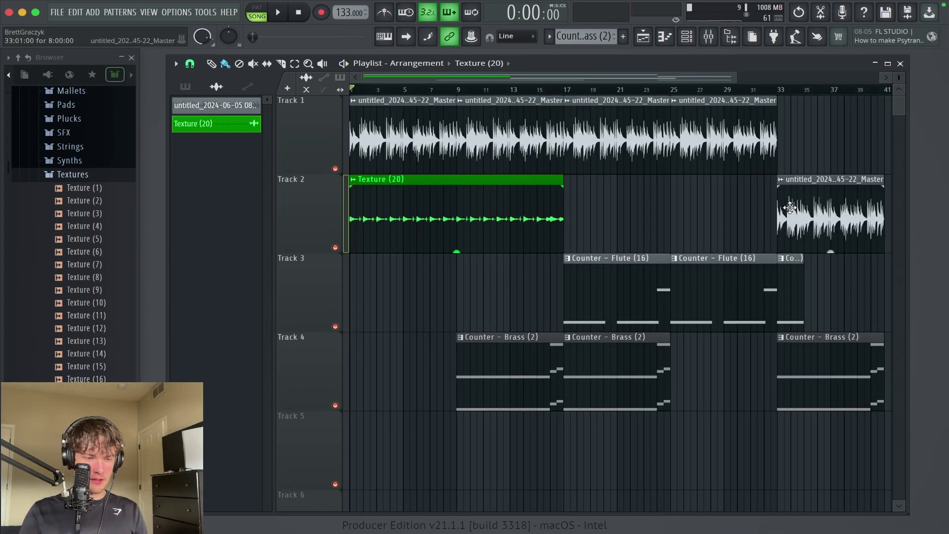
Make the guitar audio clip at bar 33 on Track 2 unique.
scroll(789, 208, right, 3)
drag(858, 318, 643, 148)
click(581, 200)
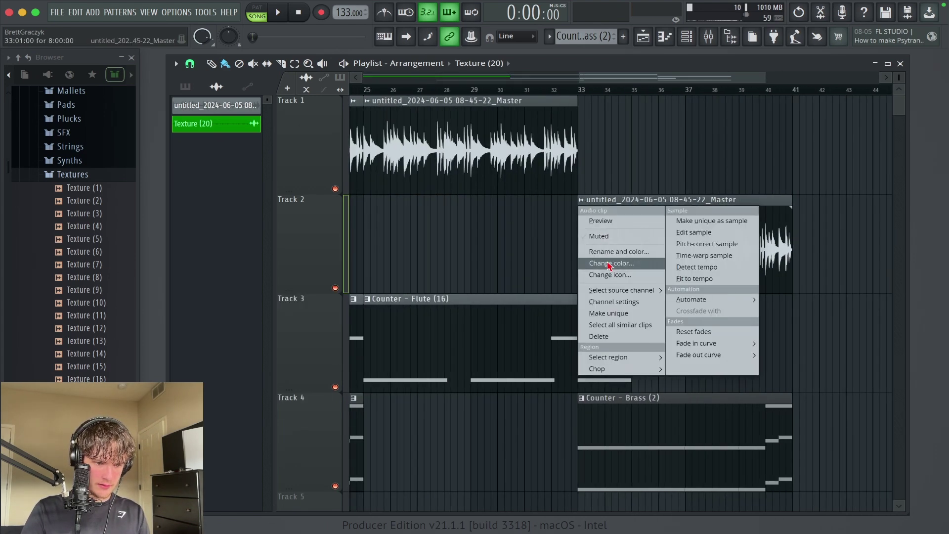
click(607, 313)
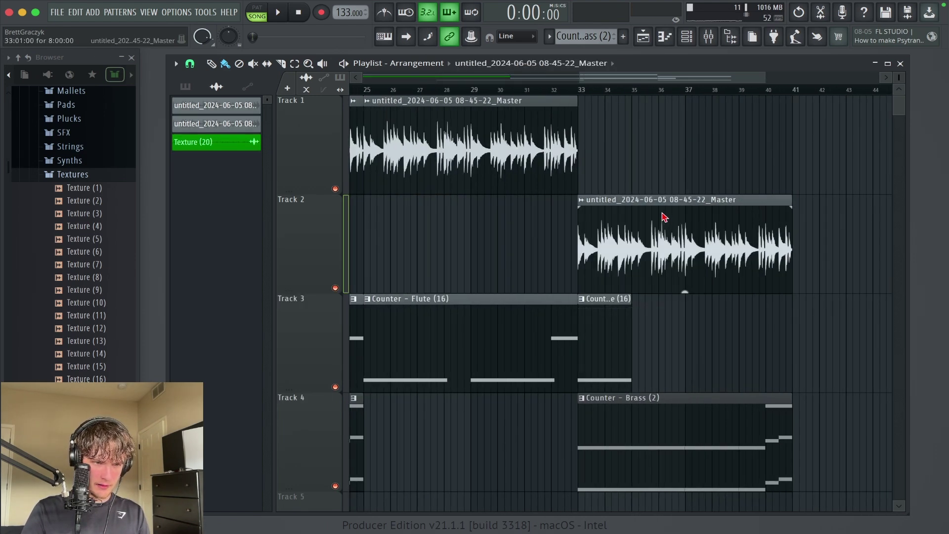
Show the channel rack and set the playlist time selection from bar 33 to bar 41.
click(686, 37)
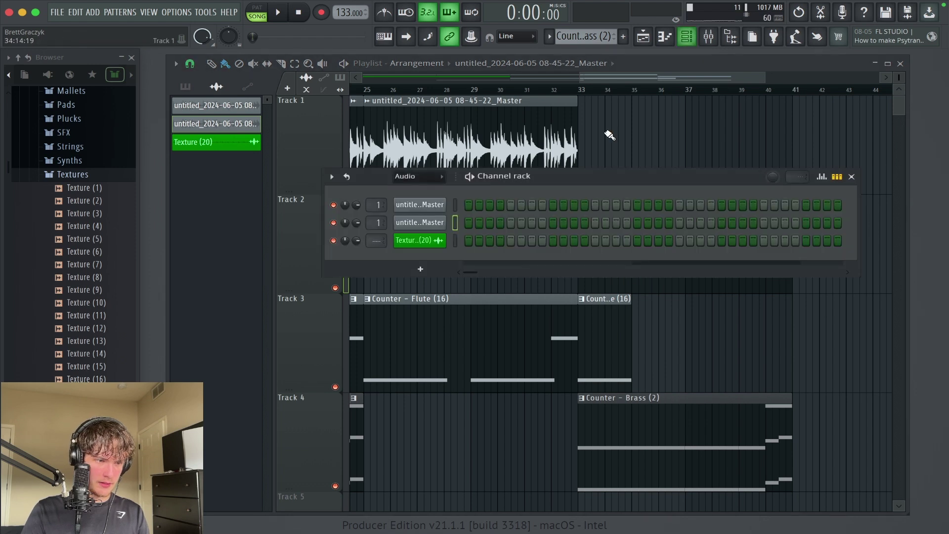
drag(592, 95, 769, 111)
click(569, 93)
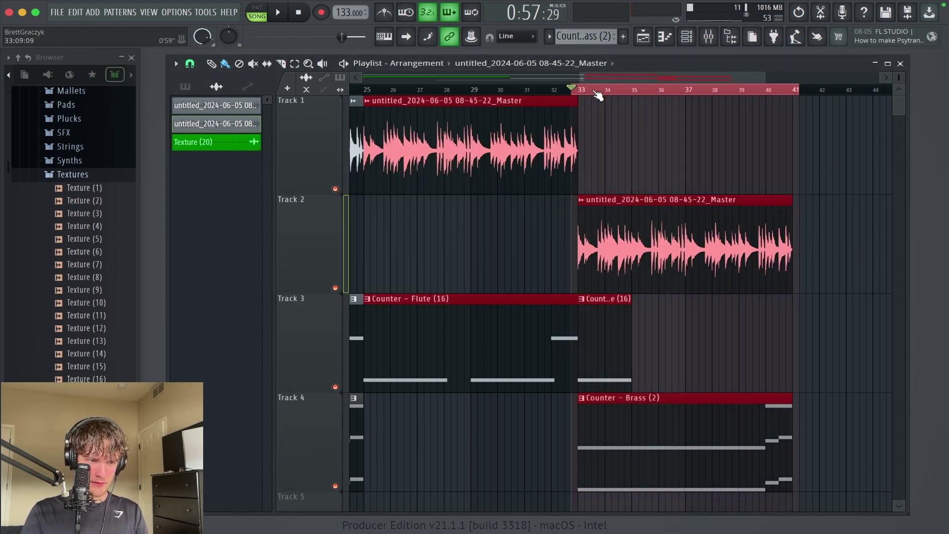
drag(587, 95, 765, 95)
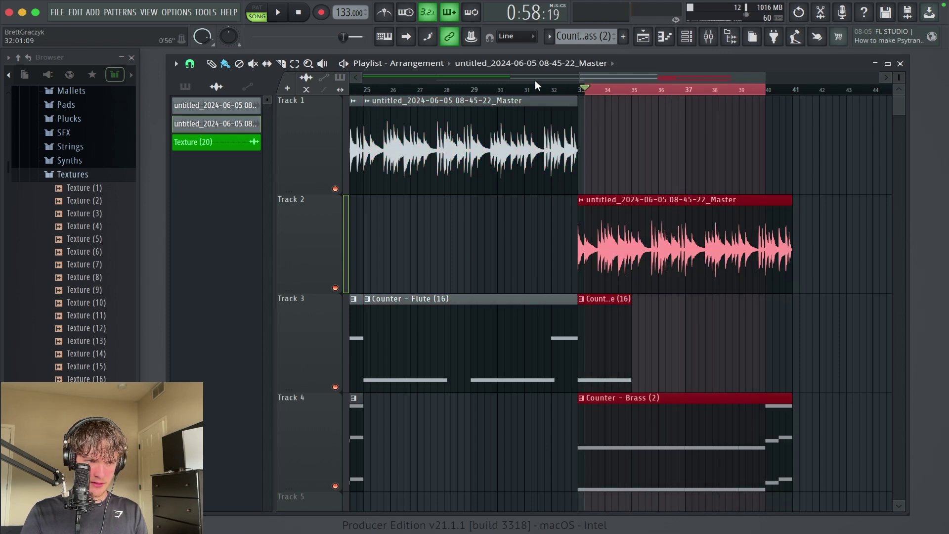
drag(580, 94, 792, 95)
Set the unique guitar clip's time stretching to Stretch mode, audition it pitched up and keep it pitched down, and close its settings and the channel rack.
double_click(454, 117)
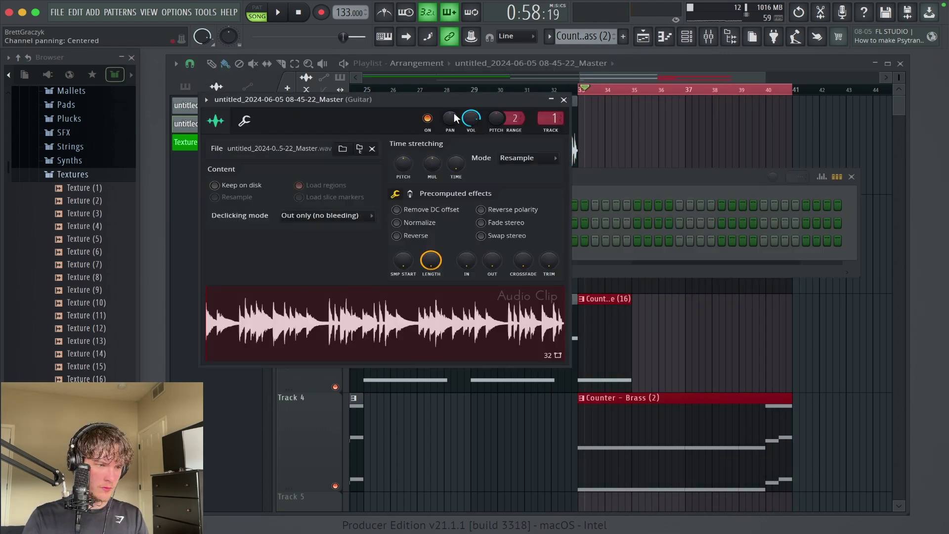
click(556, 166)
click(516, 191)
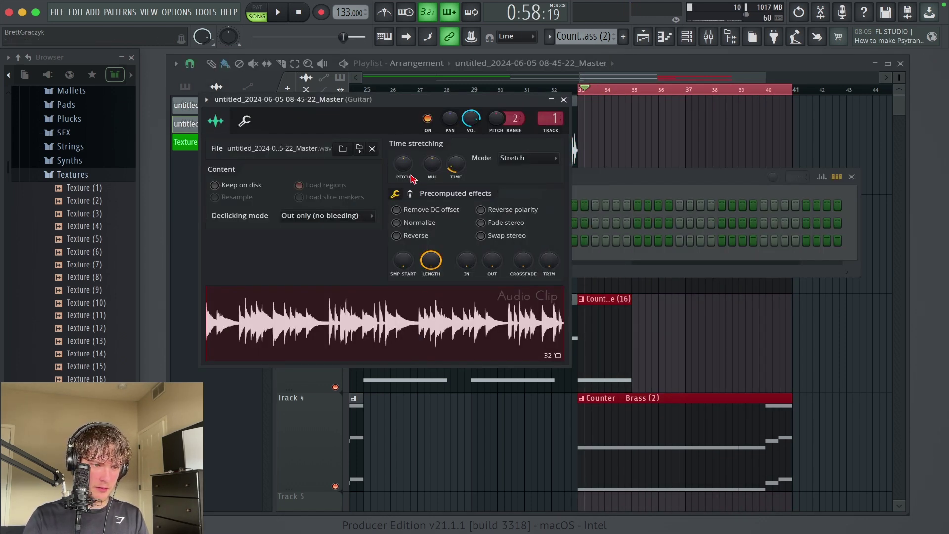
drag(413, 178, 413, 166)
key(space)
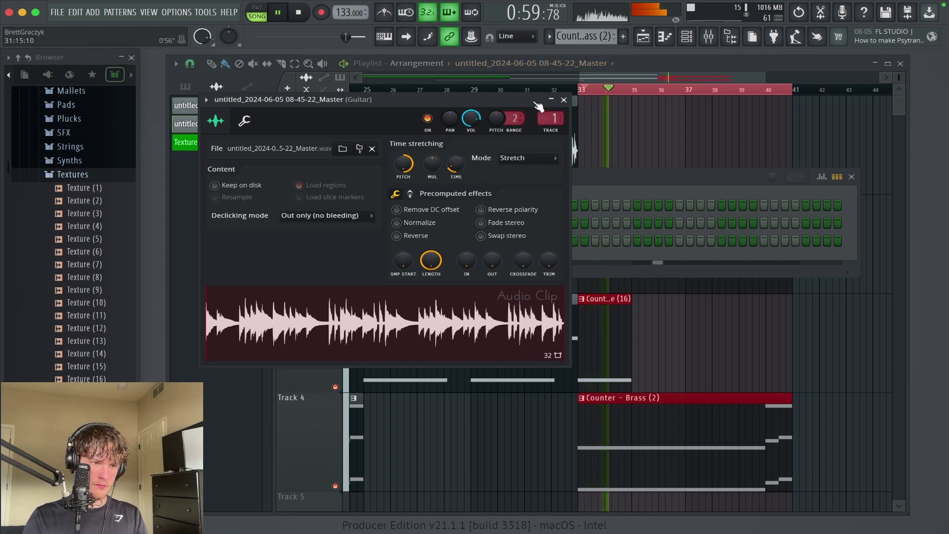
key(space)
key(space)
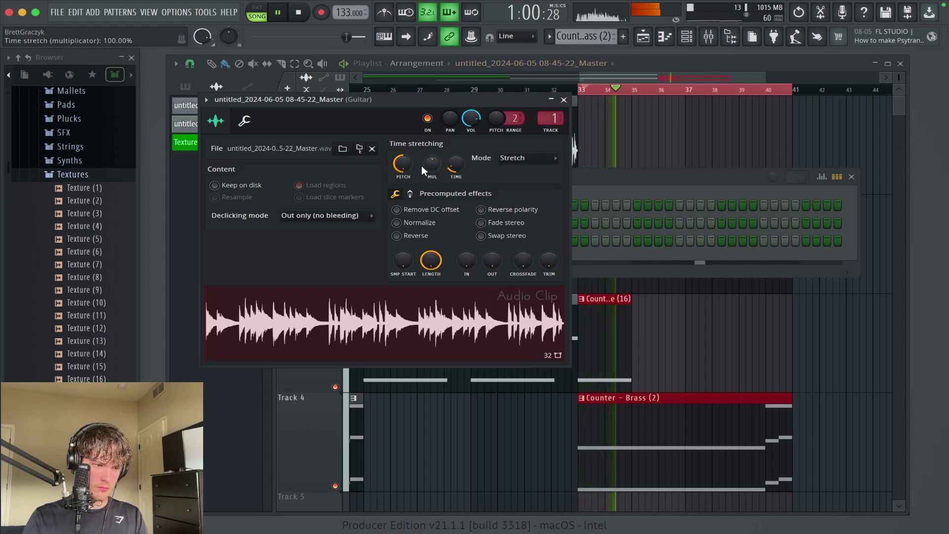
click(564, 99)
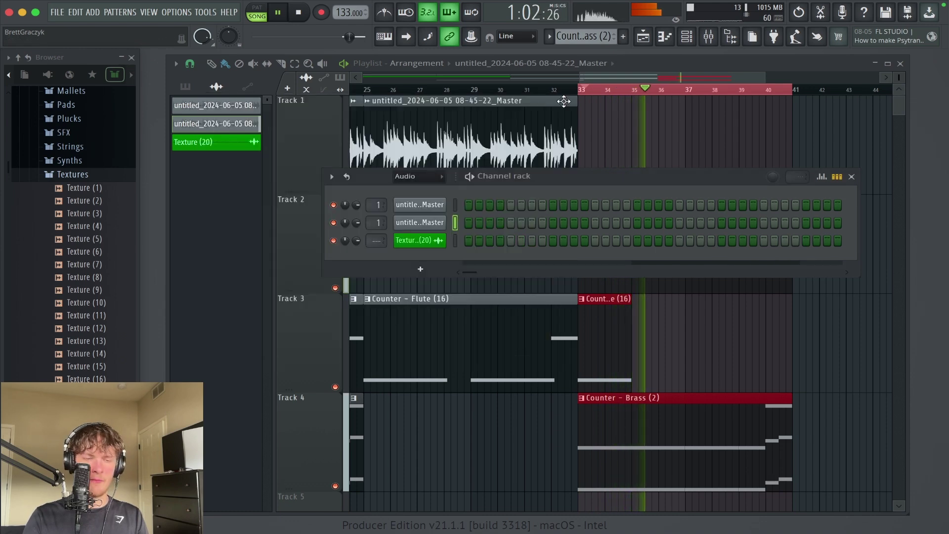
key(F6)
Try cloning the pitched-down guitar clip to an earlier position on Track 2 and undo the clone.
scroll(868, 204, left, 3)
scroll(784, 233, left, 3)
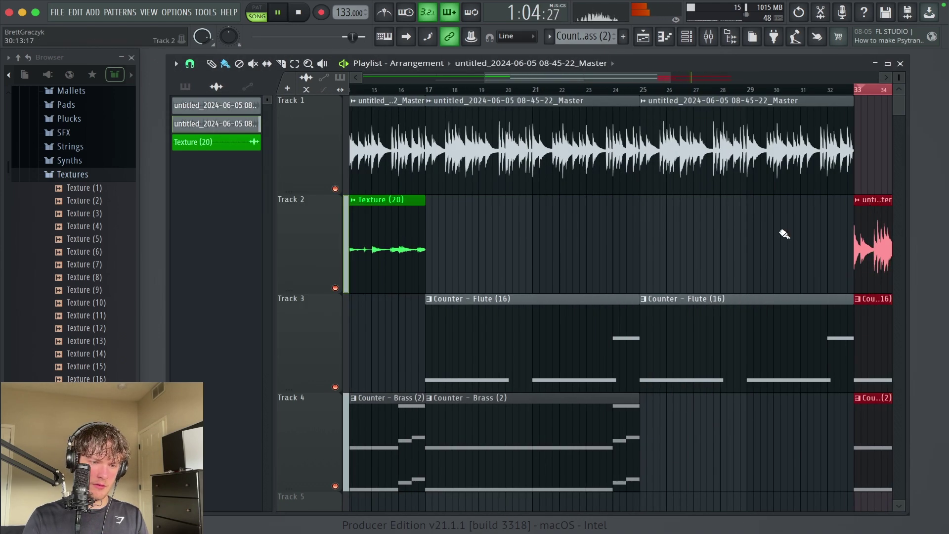
scroll(784, 233, right, 3)
drag(798, 246, 581, 246)
key(super+z)
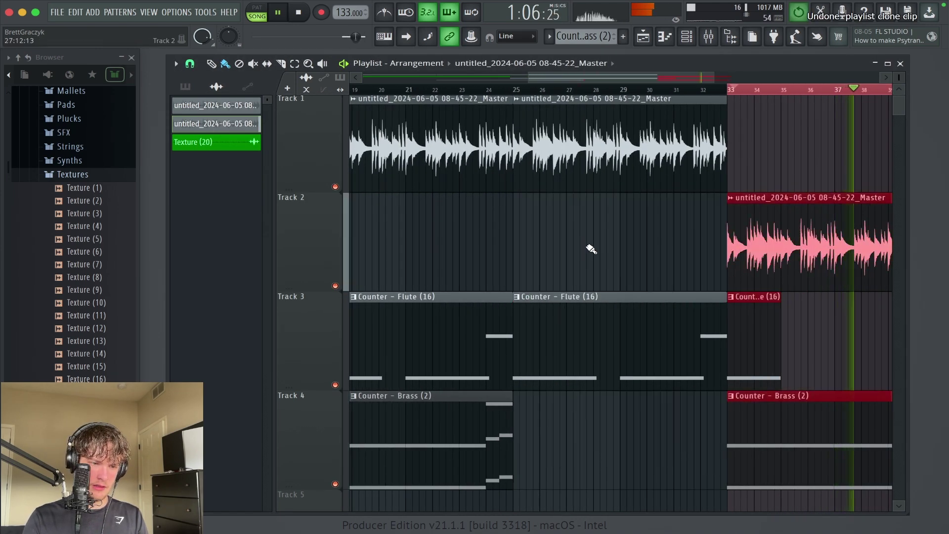
Move the pitched-down guitar clip to bar 25 on Track 2, move the original Track 1 clip there to bar 33, and clear the time selection.
key(space)
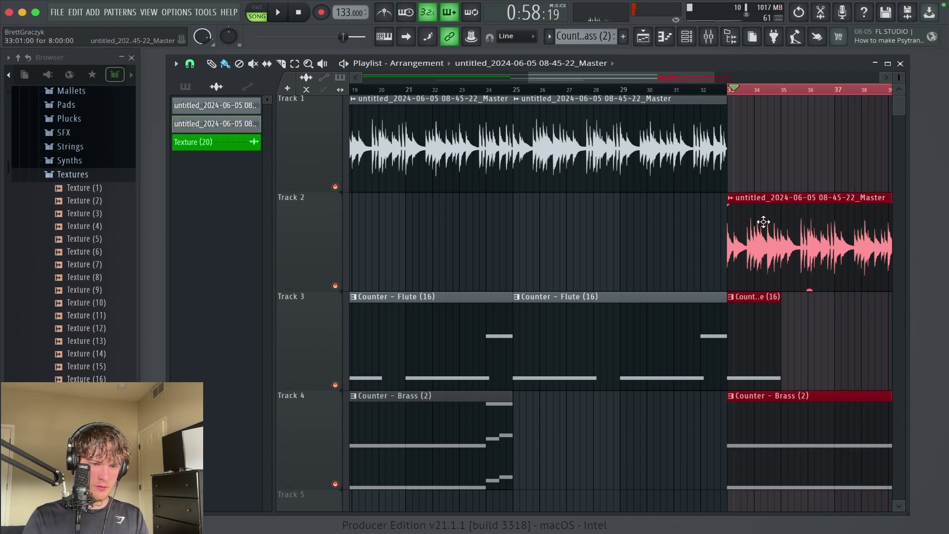
drag(763, 222, 505, 237)
right_click(761, 225)
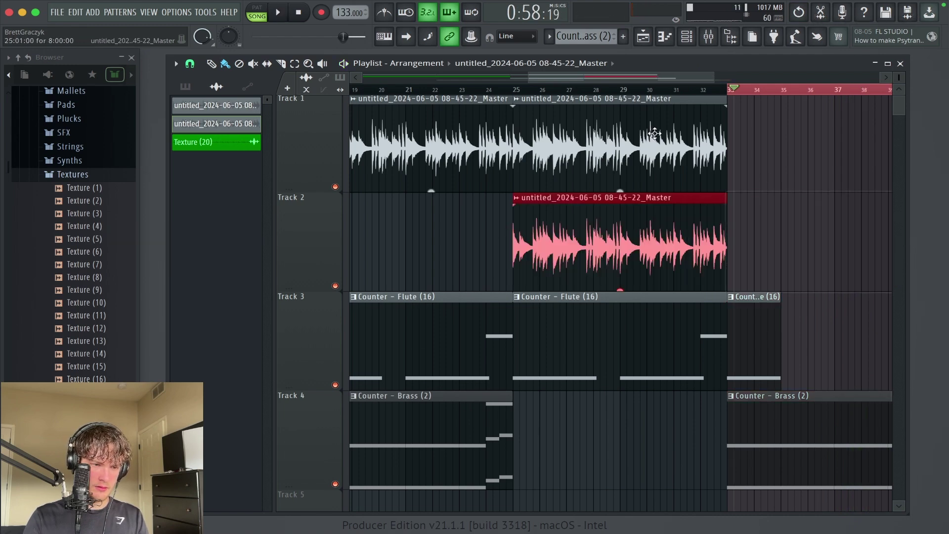
drag(655, 170, 788, 167)
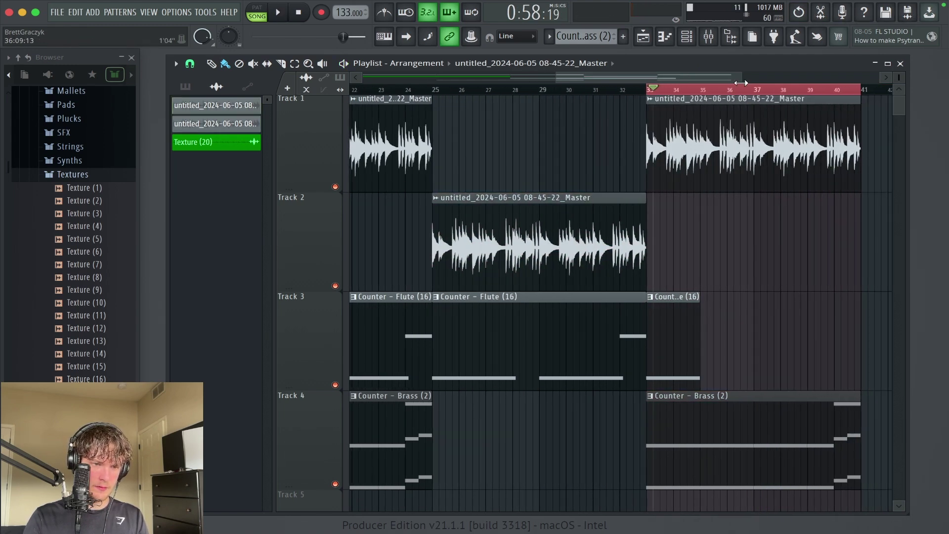
drag(741, 83, 722, 138)
scroll(691, 222, down, 2)
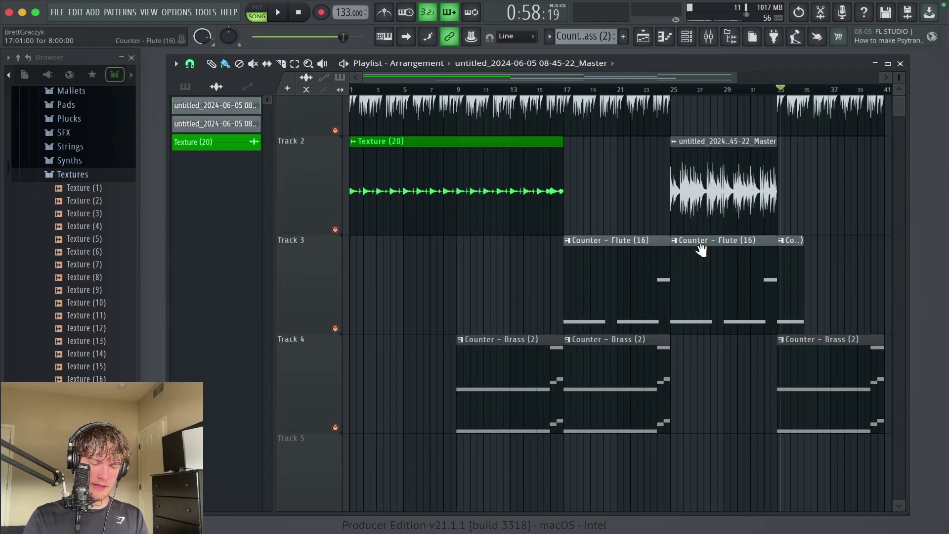
Play the arrangement from bar 24 to audition the transition into the pitched-down guitar section.
scroll(711, 287, up, 2)
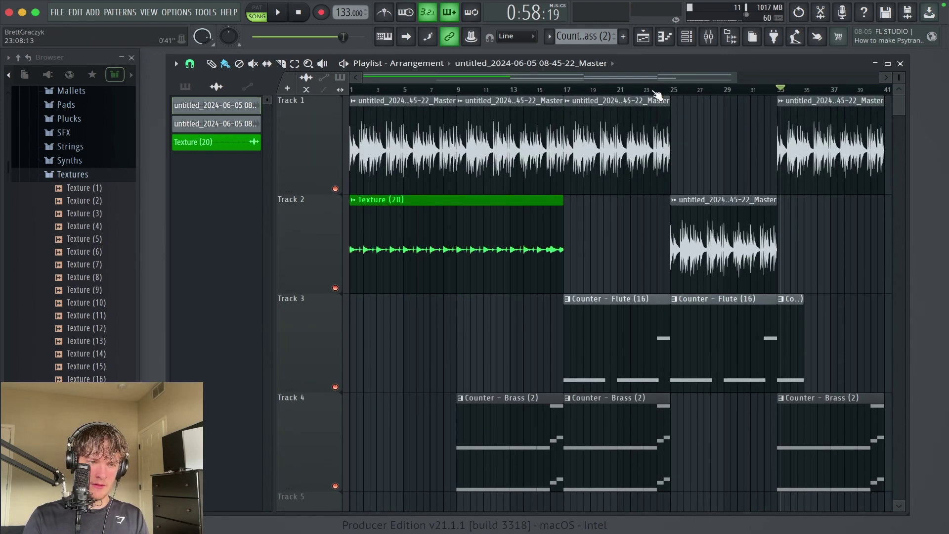
scroll(717, 303, down, 2)
scroll(860, 381, up, 2)
scroll(709, 356, up, 4)
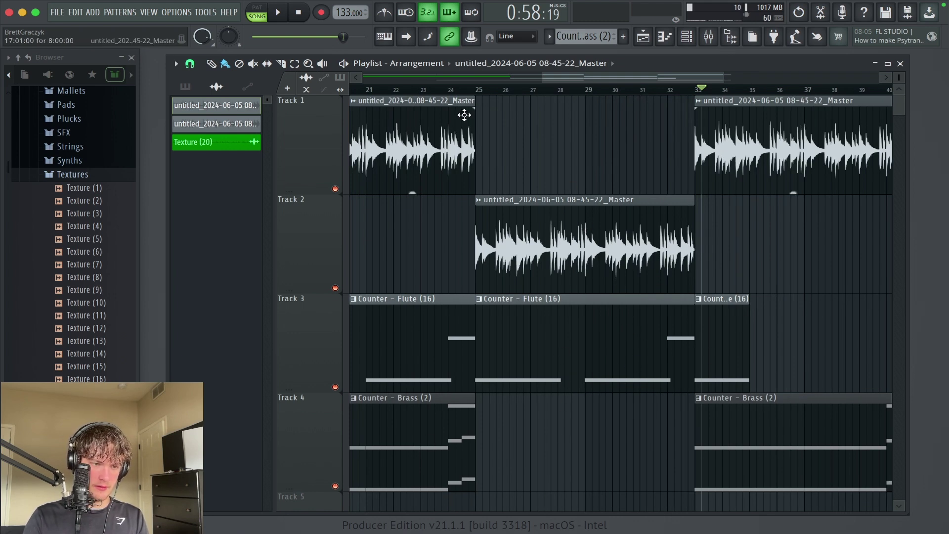
click(455, 91)
key(space)
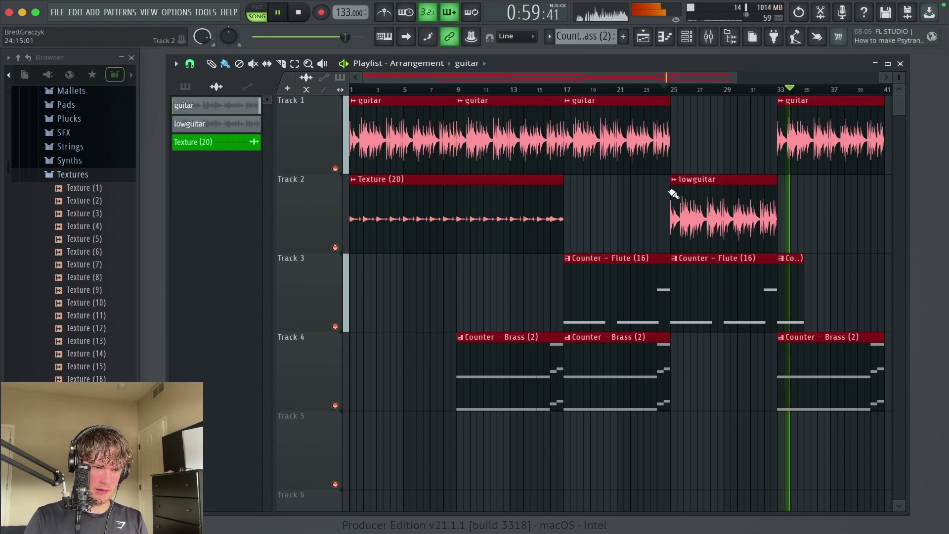
Move the Texture (20) clip from Track 2 to the start of Track 5.
right_click(677, 213)
key(super+z)
drag(665, 206, 319, 461)
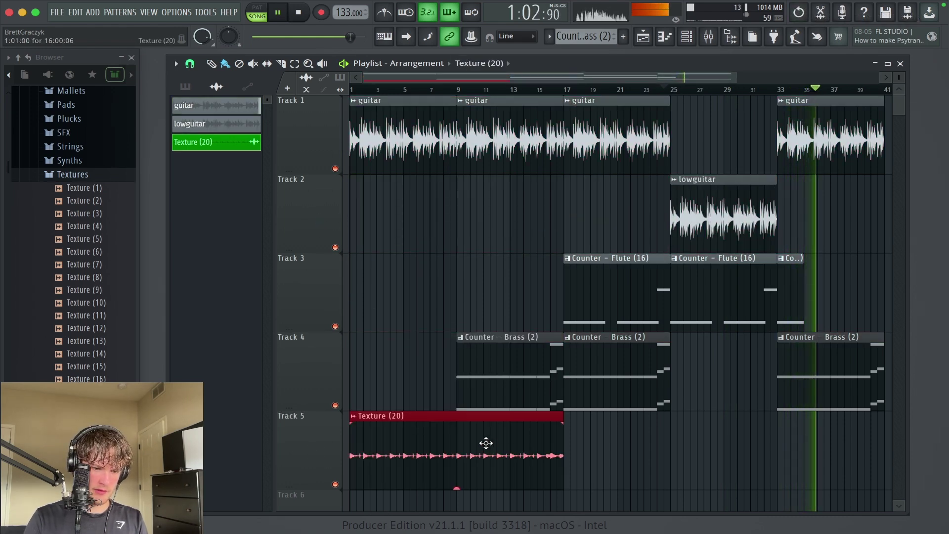
Clone the texture clip to bar 25 on Track 5, play from there, and fade the copy out from bar 33 to bar 41.
shift+drag(485, 445, 802, 438)
scroll(690, 201, down, 1)
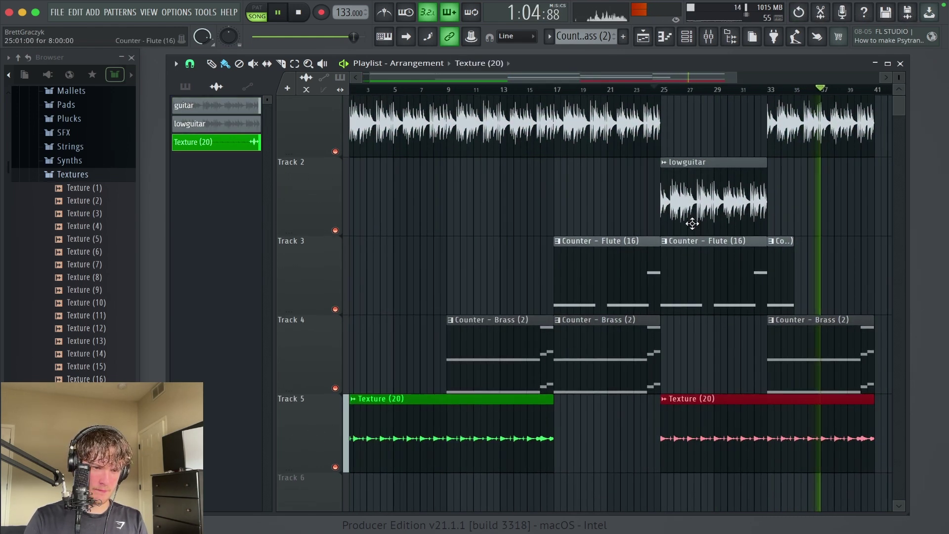
click(661, 88)
scroll(800, 205, down, 2)
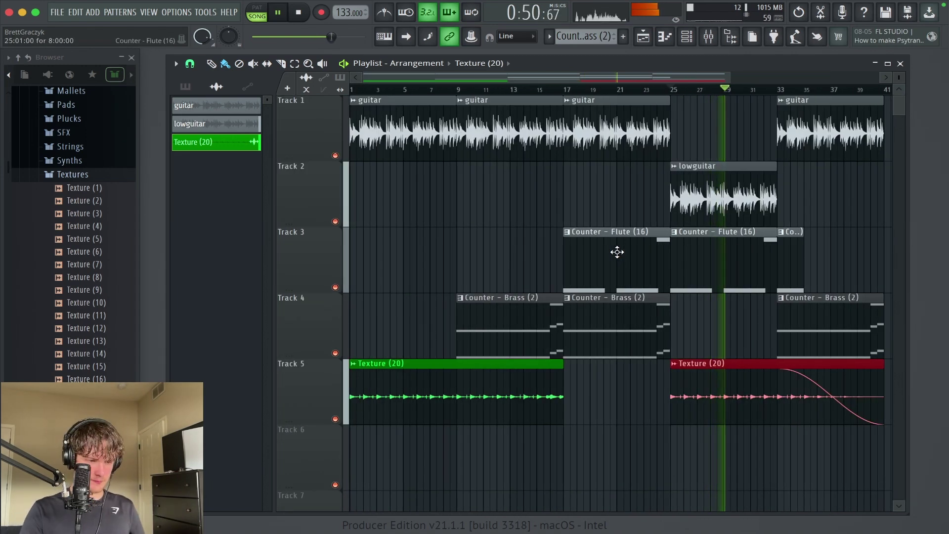
Try copying the guitar, flute and brass clips of bars 17 to 25 to bar 41 and remove the copies.
drag(652, 424, 677, 165)
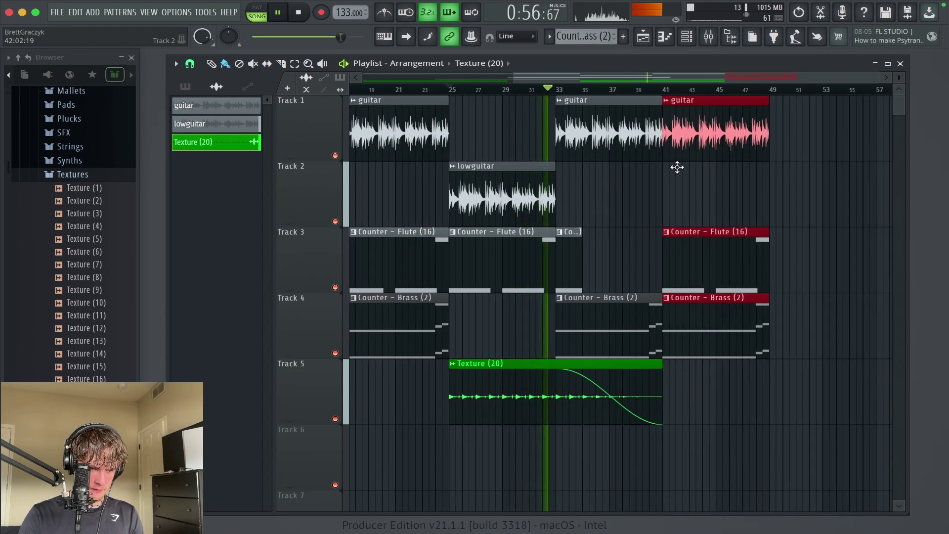
right_click(705, 134)
scroll(766, 383, left, 5)
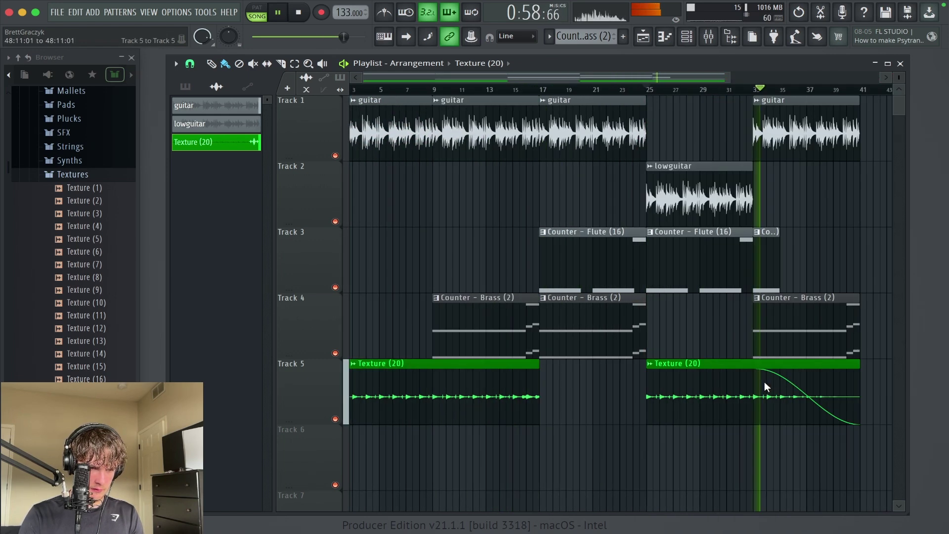
Place another Texture (20) clip near bar 9 on Track 5, clone the Track 1–4 clips of bars 9 to 41 to bar 41, and stop playback.
drag(856, 443, 447, 97)
click(450, 378)
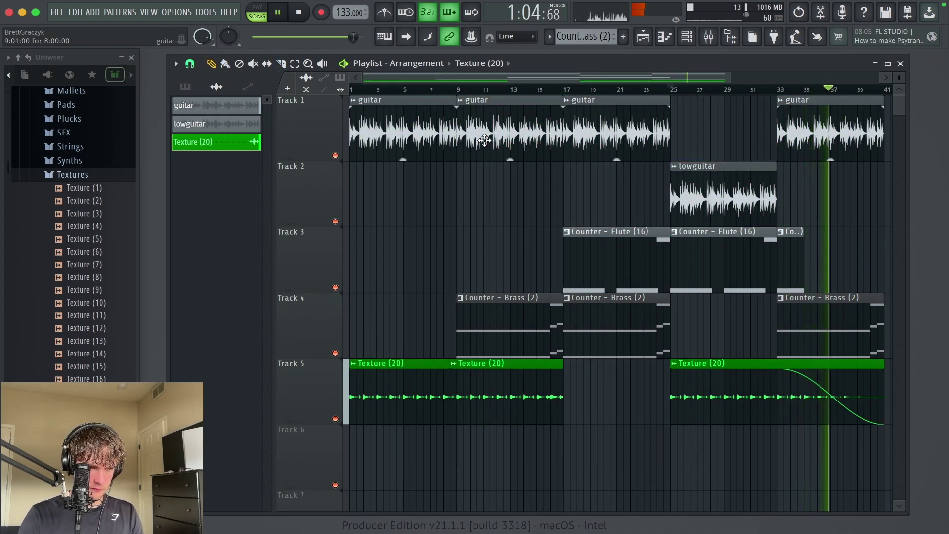
drag(488, 96, 885, 313)
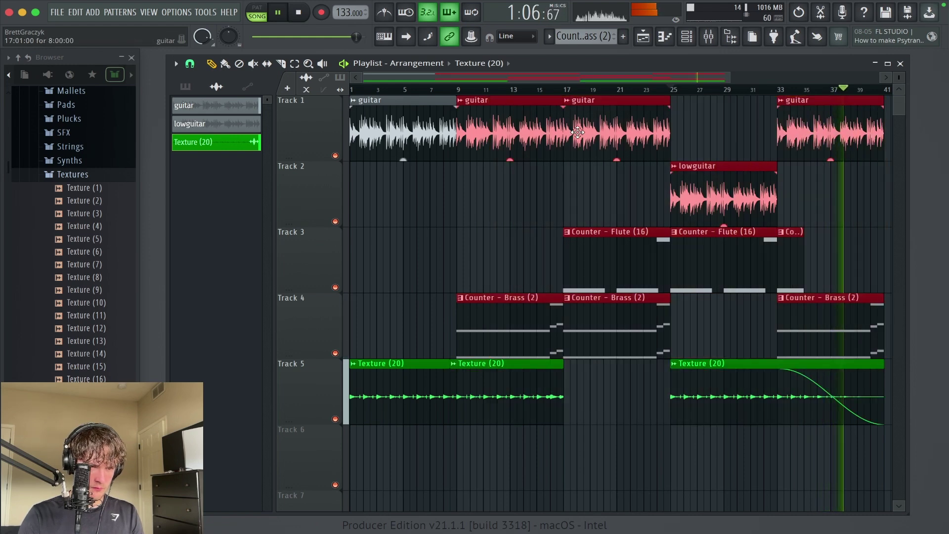
click(885, 313)
drag(948, 144, 767, 143)
click(670, 179)
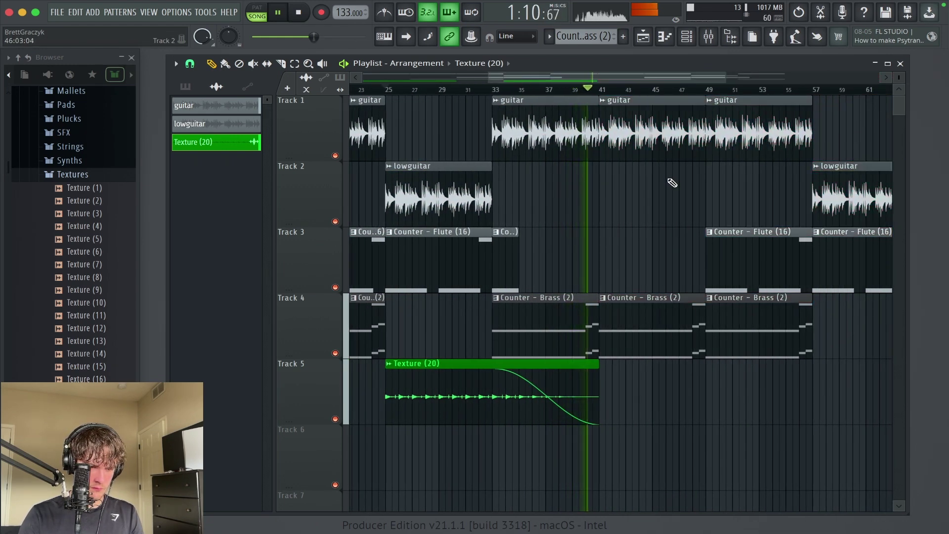
scroll(672, 191, down, 3)
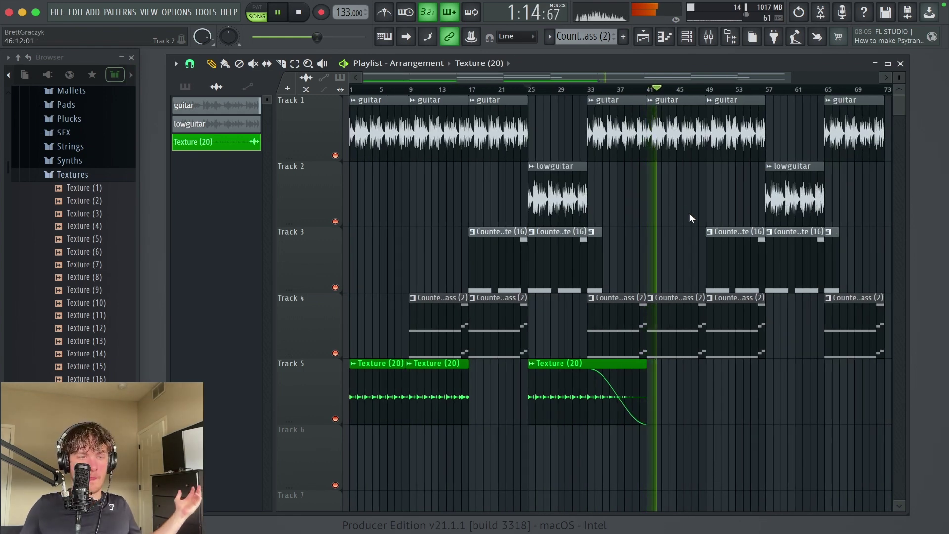
key(space)
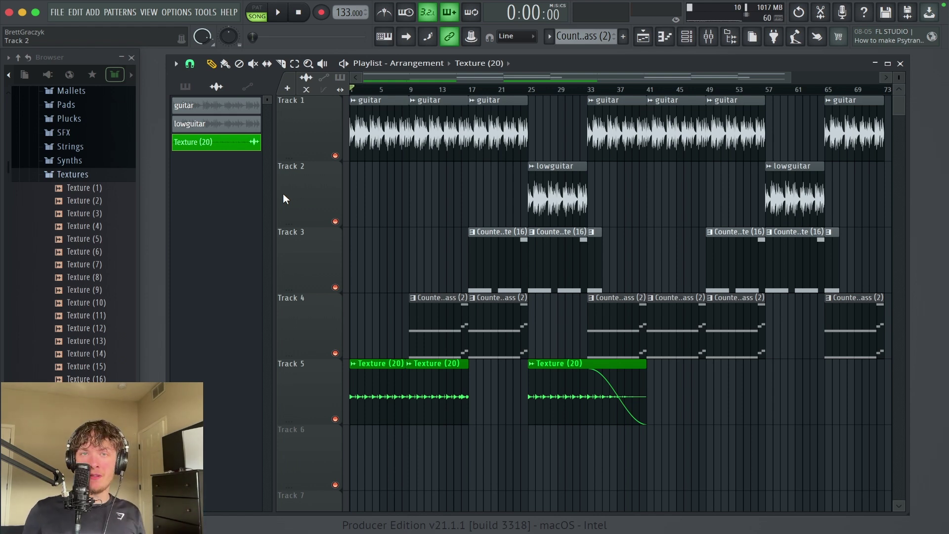
Open the channel rack and view the Unsorted channel group, followed by all channels.
click(688, 39)
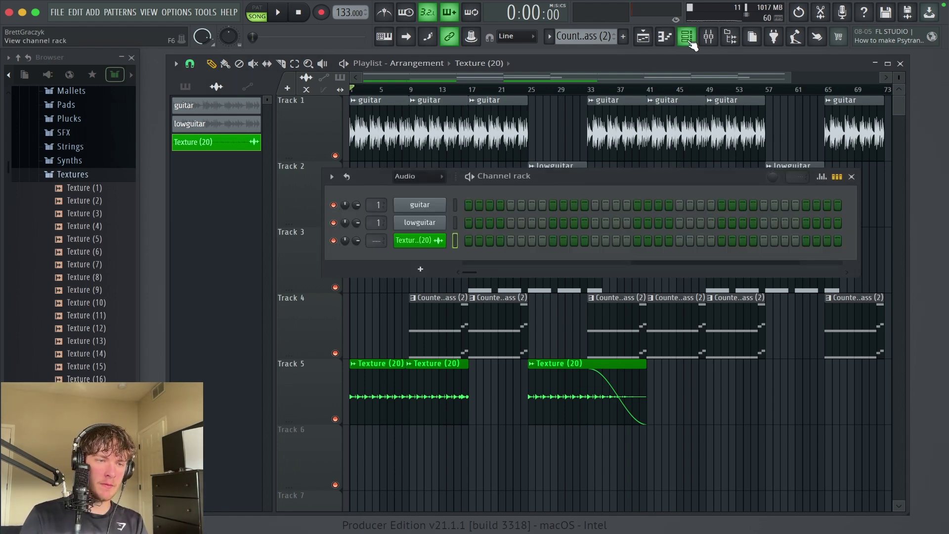
click(440, 178)
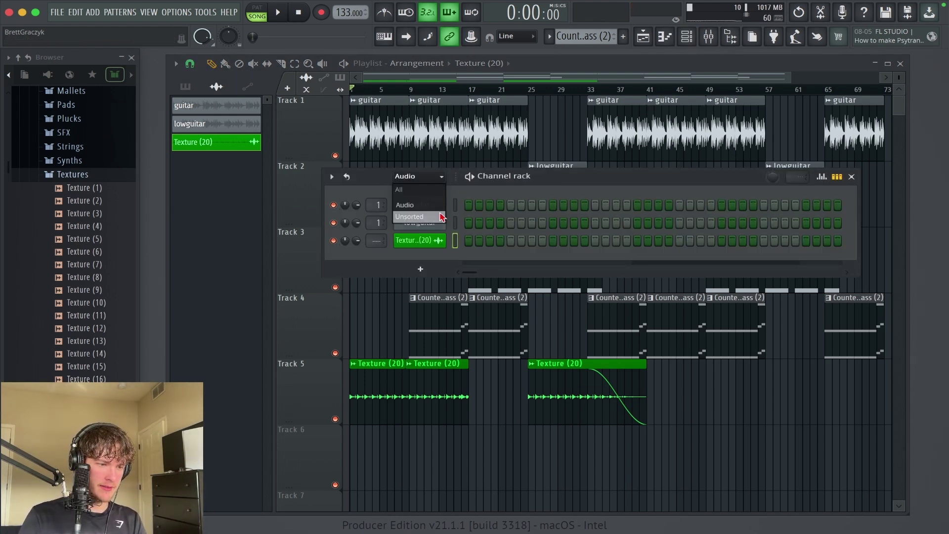
click(441, 216)
click(439, 178)
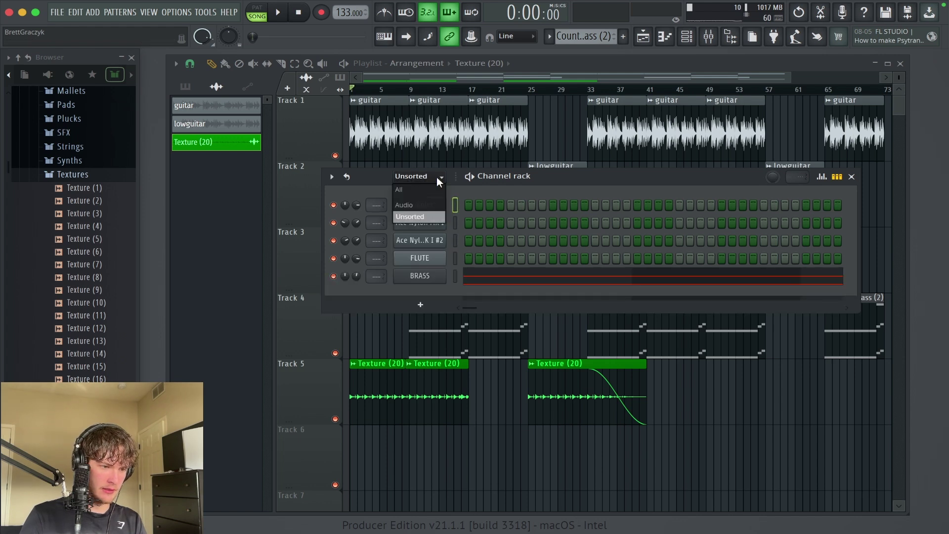
click(433, 190)
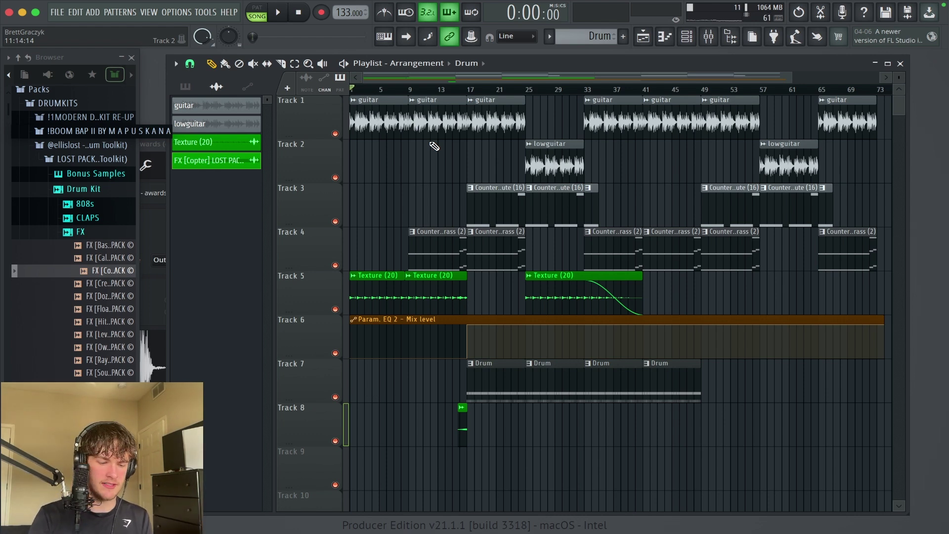
Play the arrangement with the drums from the start while examining the channel rack and the mixer, and close both.
key(space)
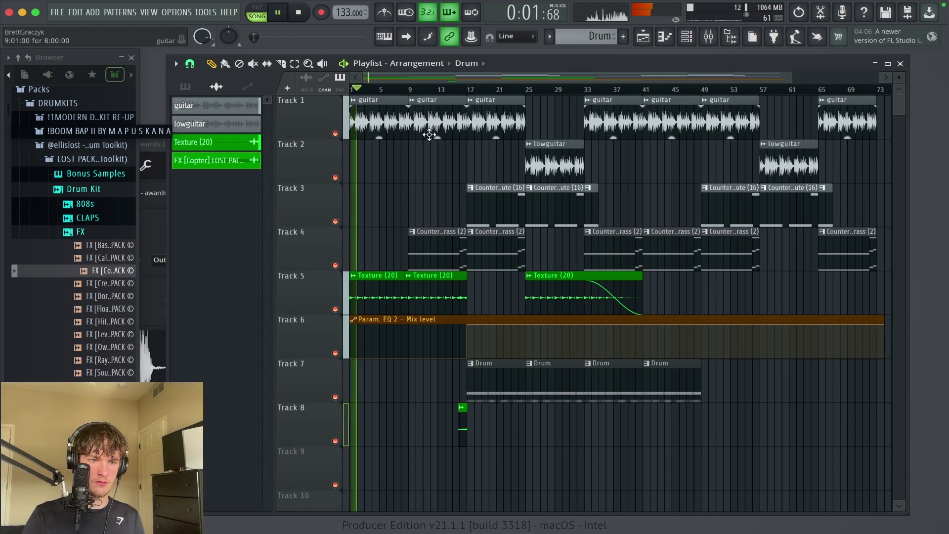
click(708, 36)
key(F6)
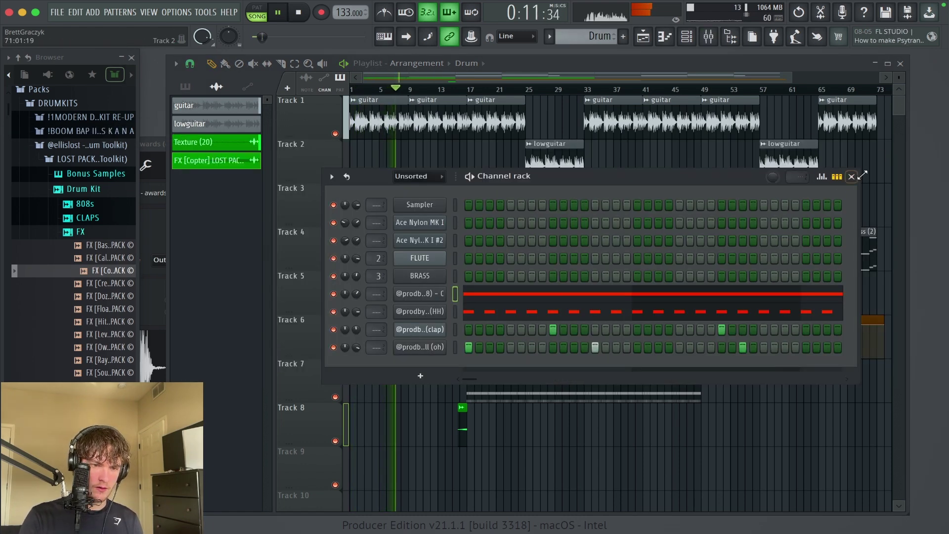
key(F6)
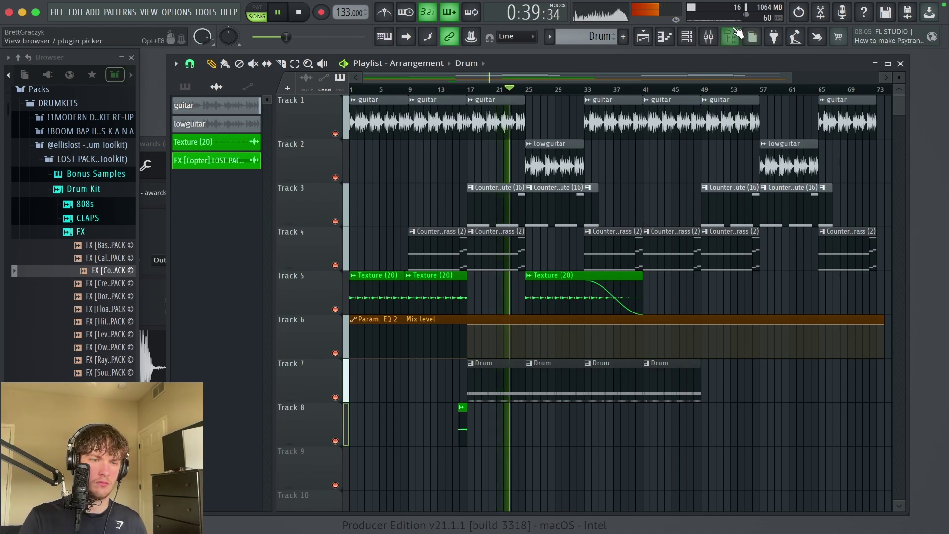
click(690, 37)
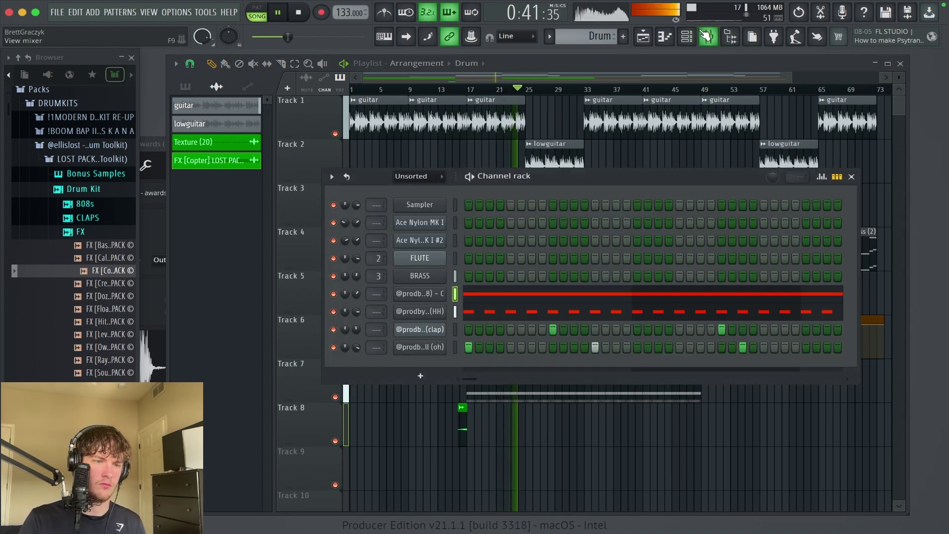
click(706, 36)
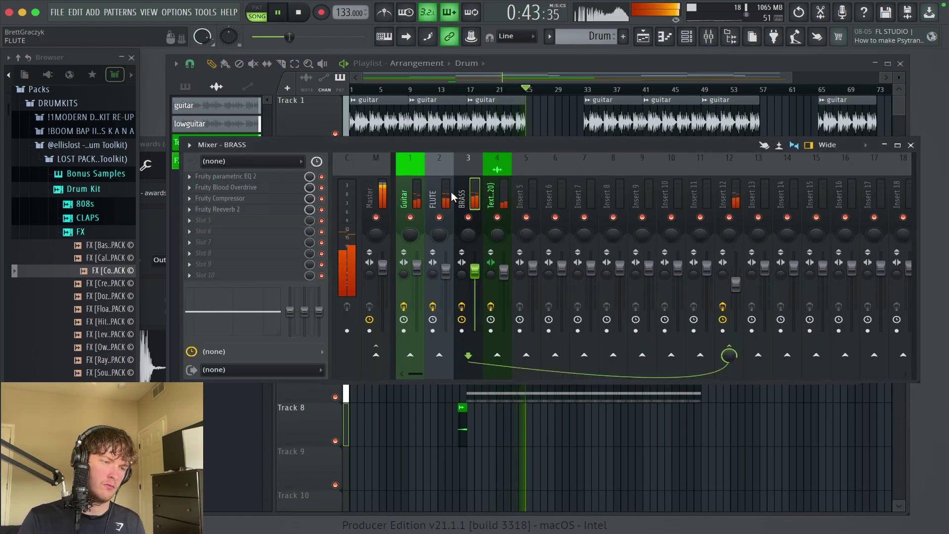
click(910, 144)
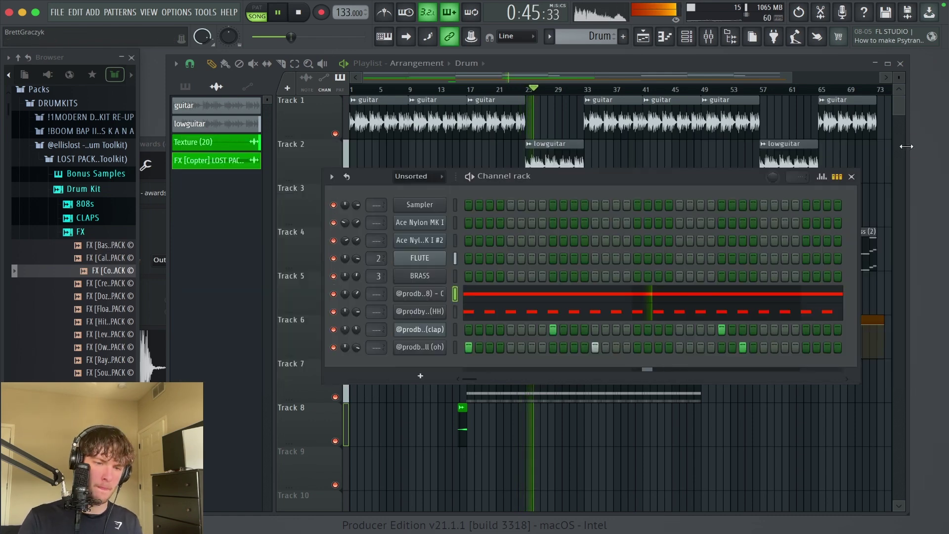
click(852, 175)
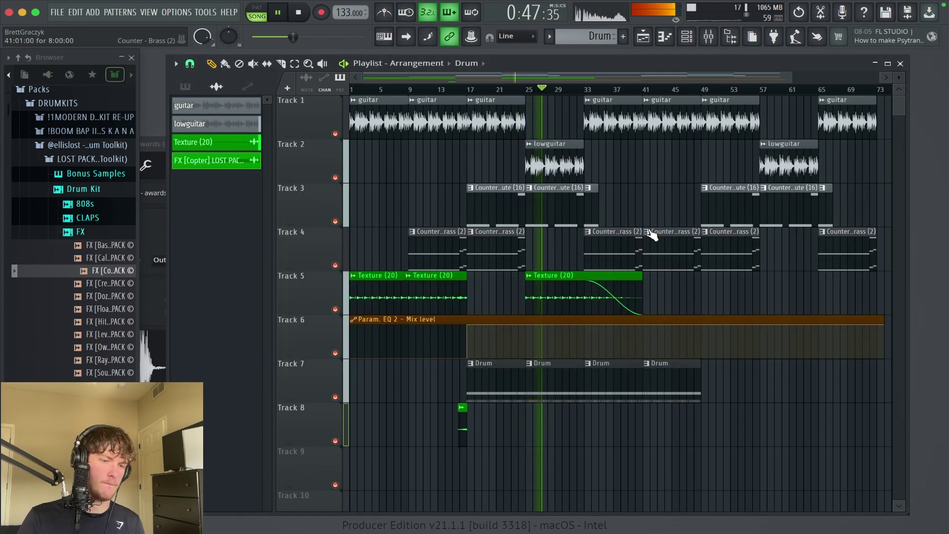
Shorten the Drum clip that starts at bar 25 on Track 7 so it ends at bar 32.
drag(646, 425, 466, 224)
click(614, 356)
drag(620, 357, 597, 366)
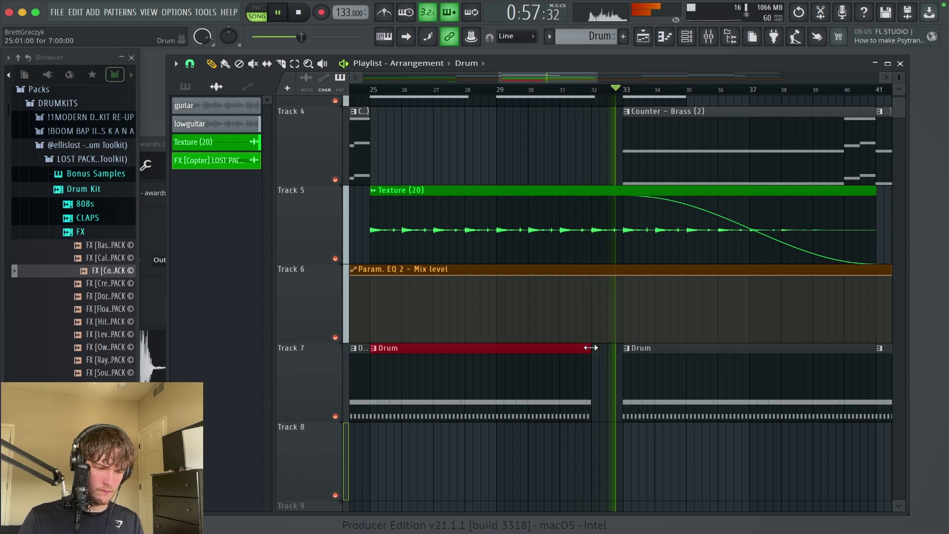
scroll(597, 374, down, 5)
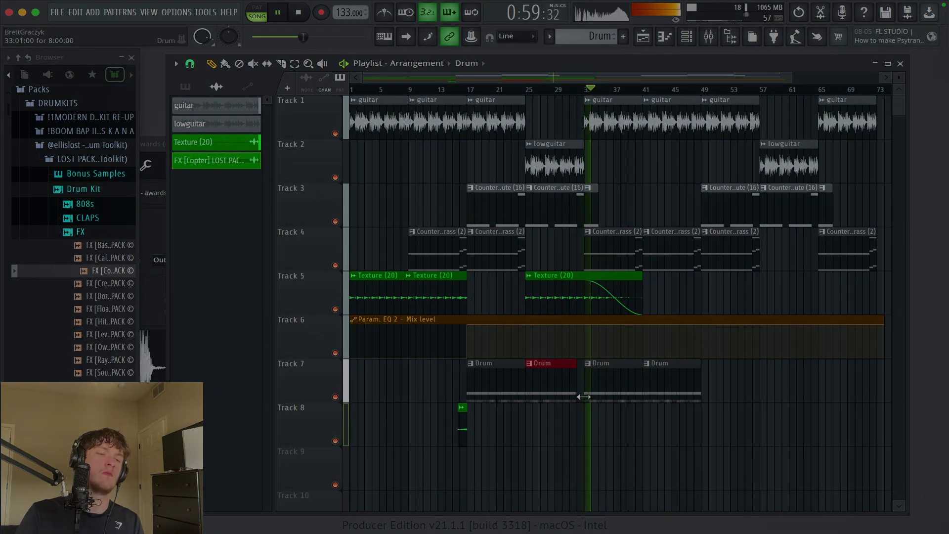